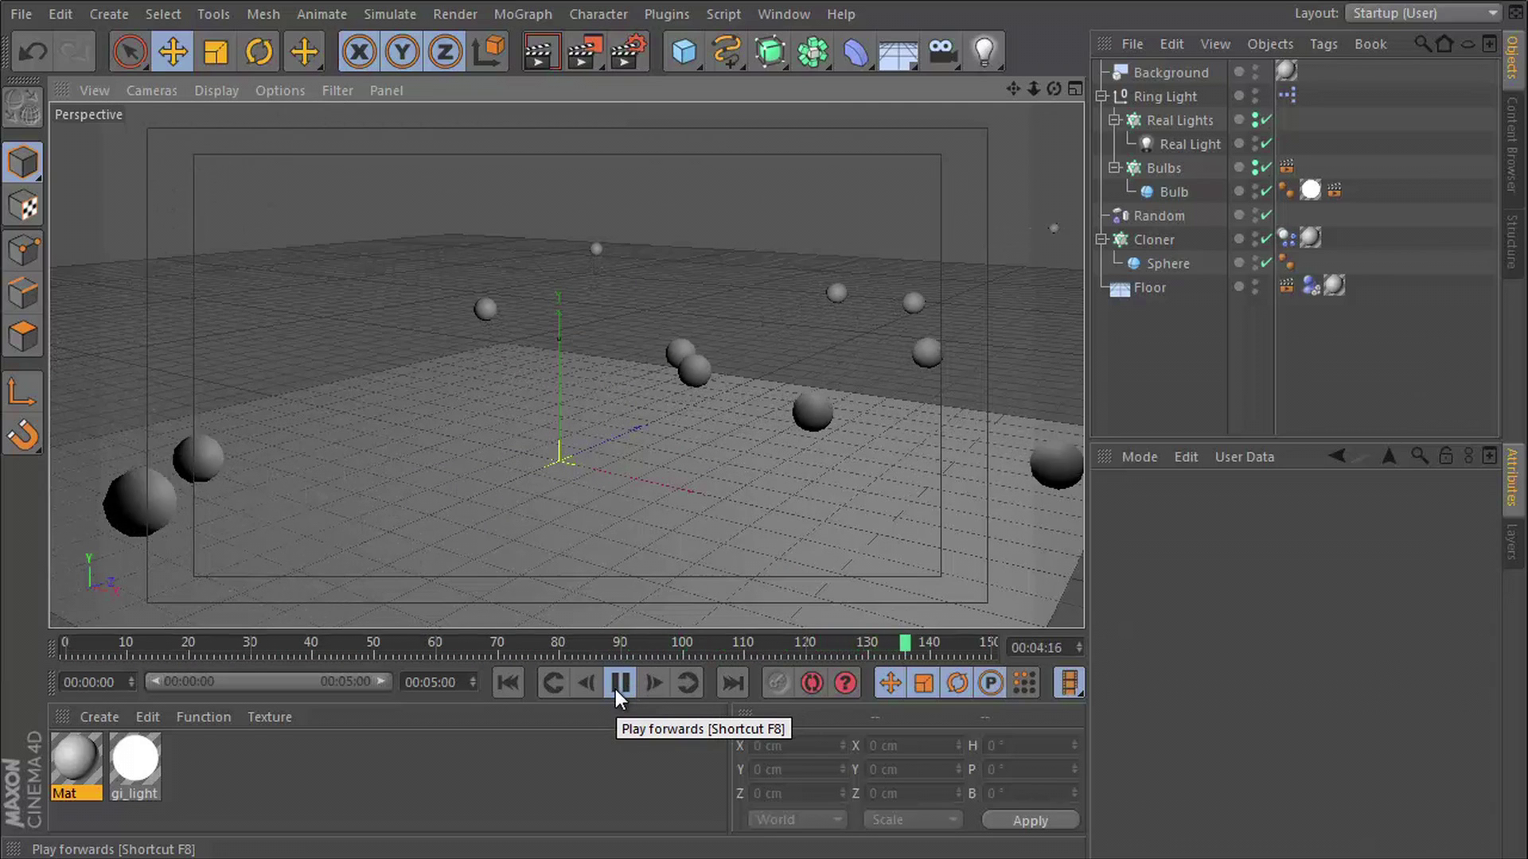
- Create a new project and add a Floor object to the scene
click(24, 14)
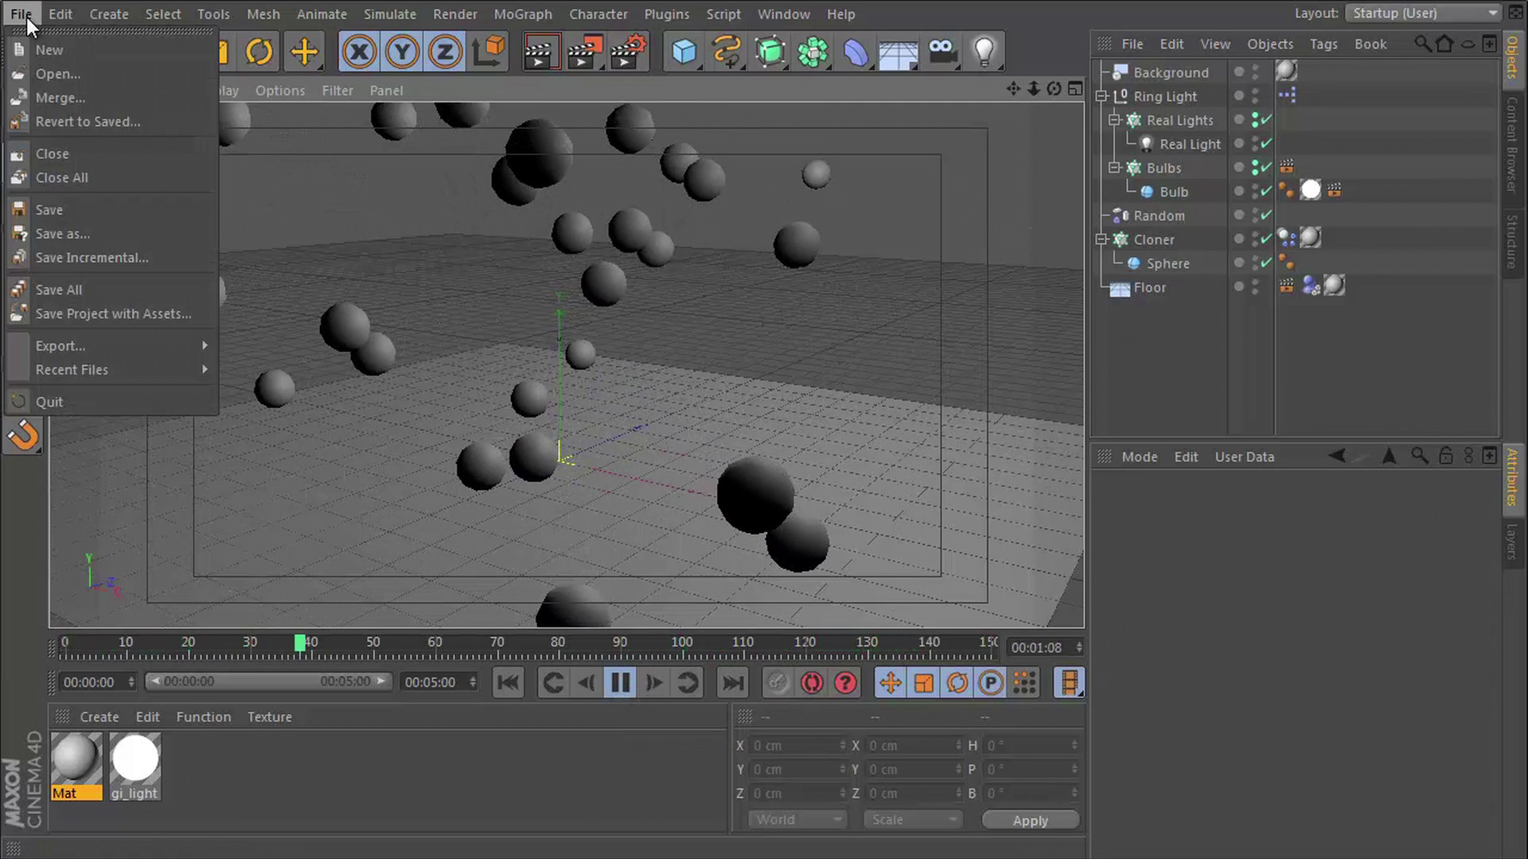
click(48, 49)
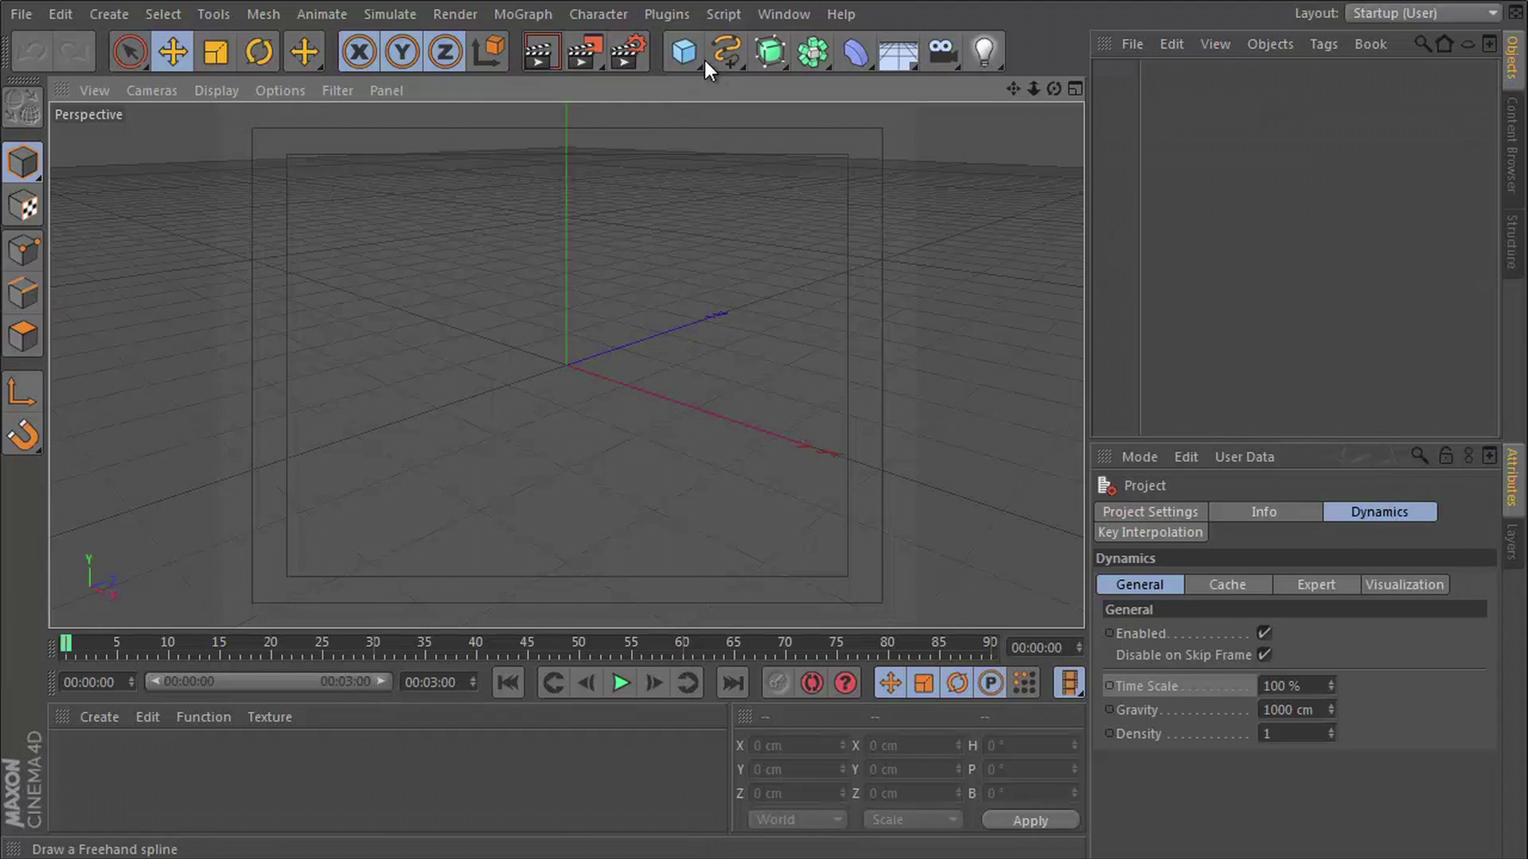
drag(886, 46, 926, 92)
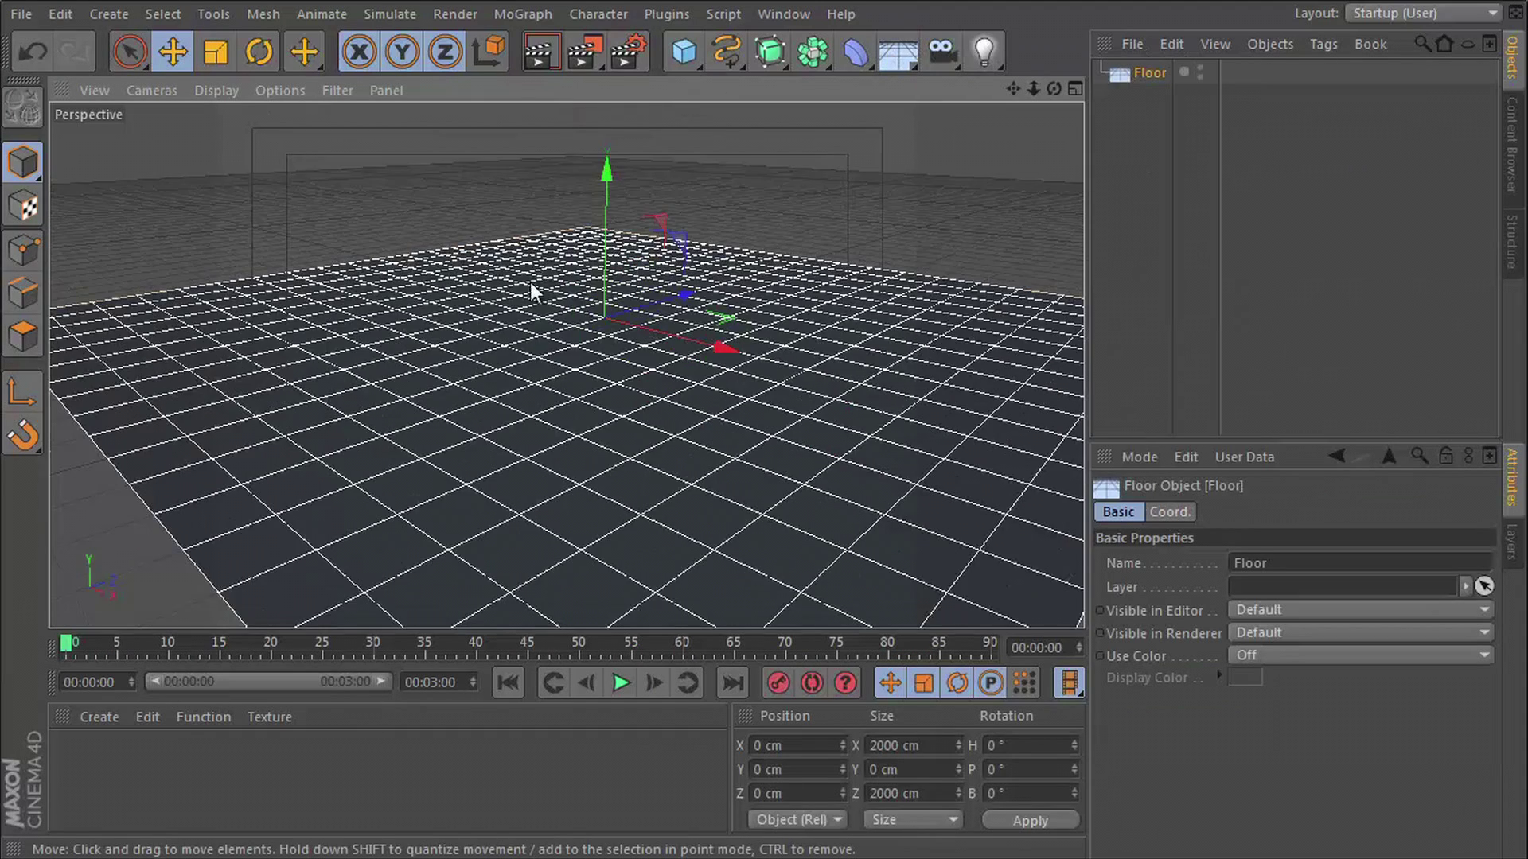
- Add a sphere with 12 segments and a radius of 50 cm
drag(704, 61, 1129, 134)
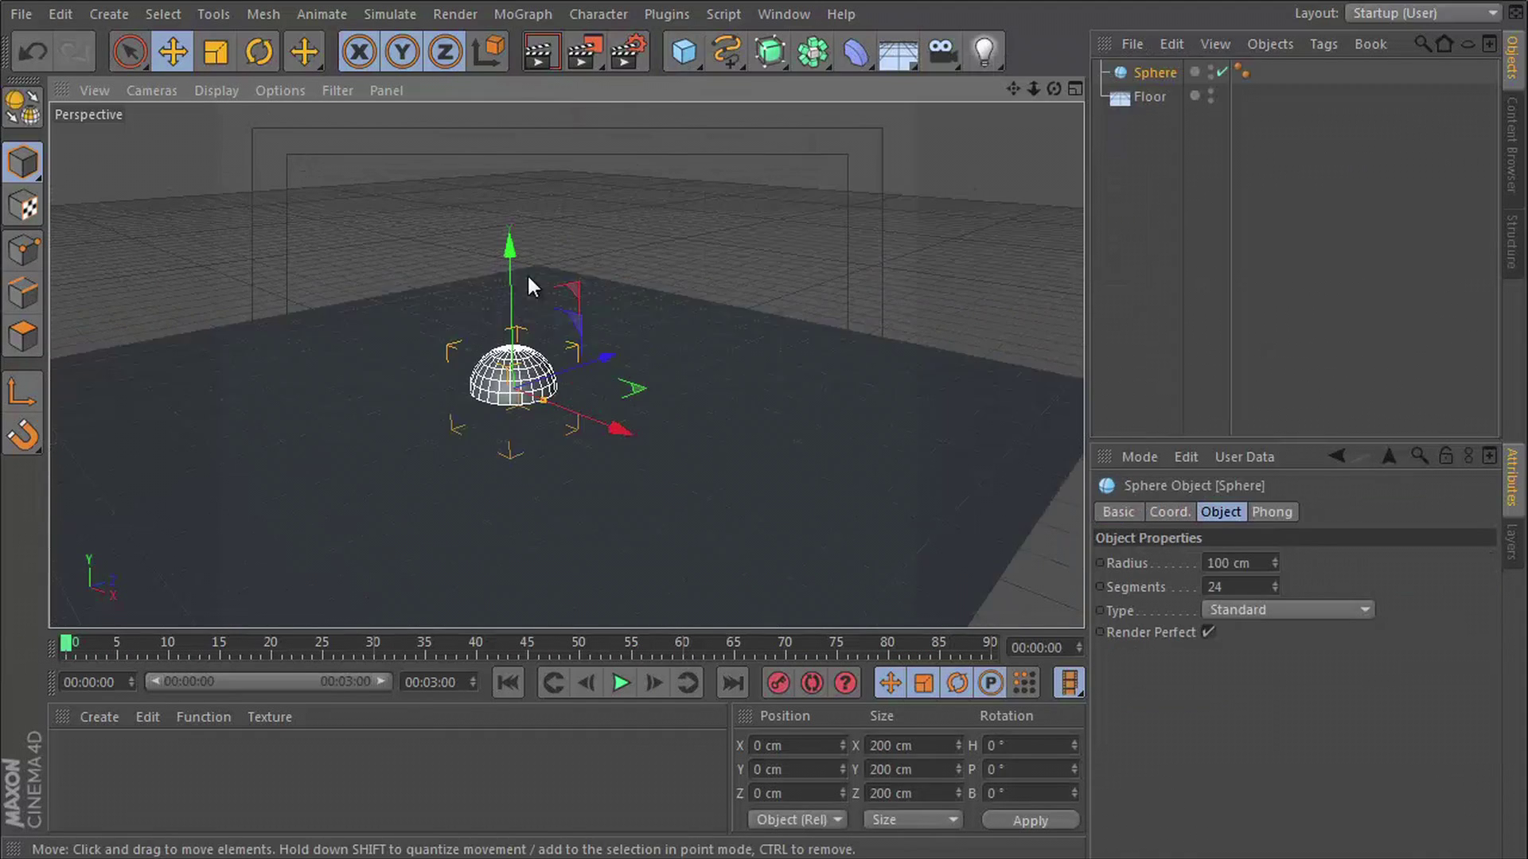
alt+drag(527, 274, 573, 263)
double_click(1231, 587)
text(12)
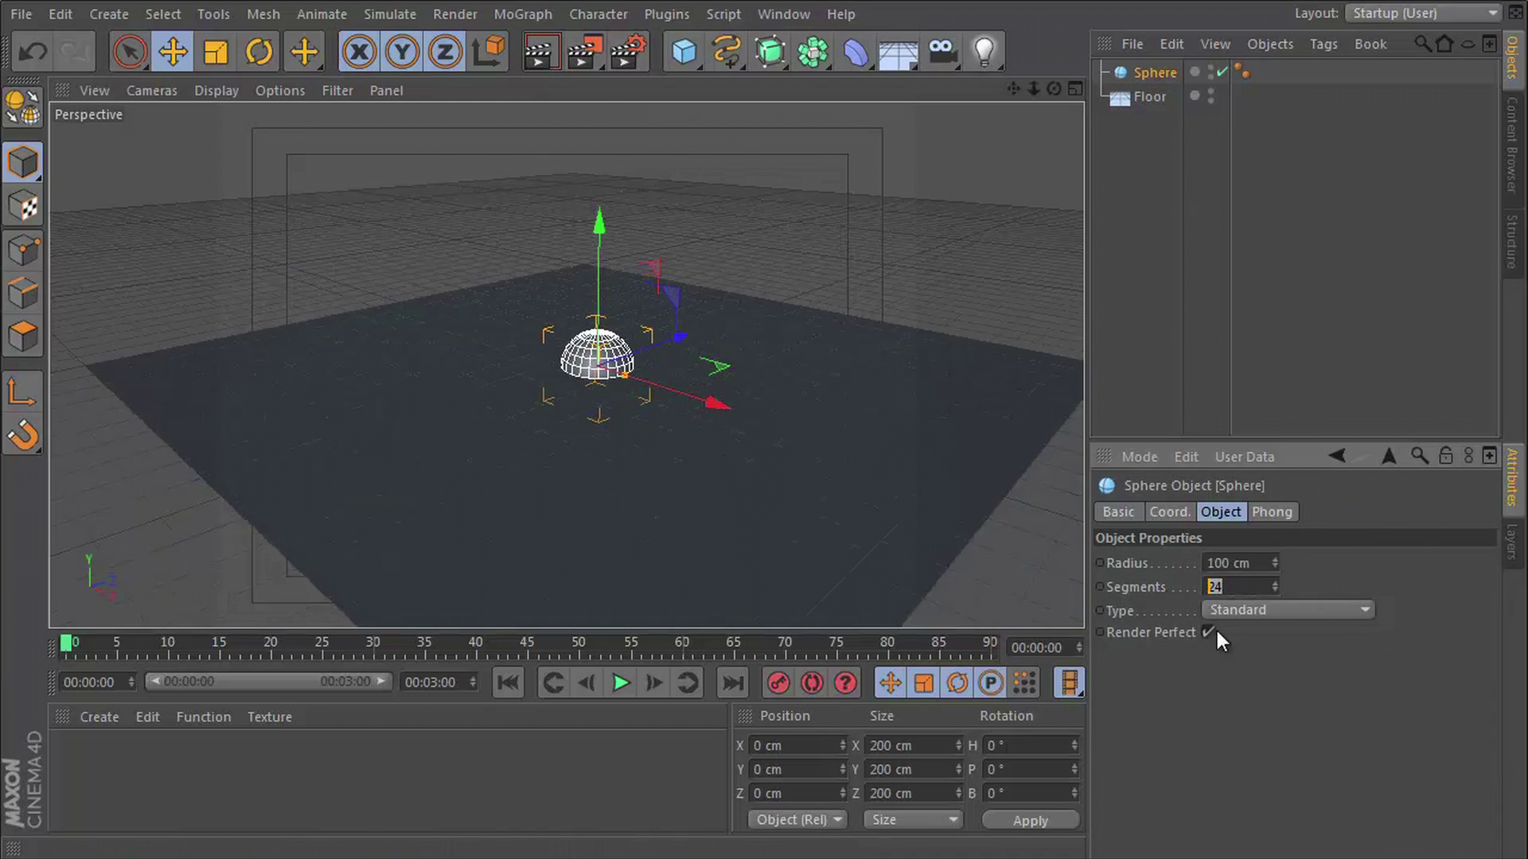
key(Return)
double_click(1267, 563)
text(50)
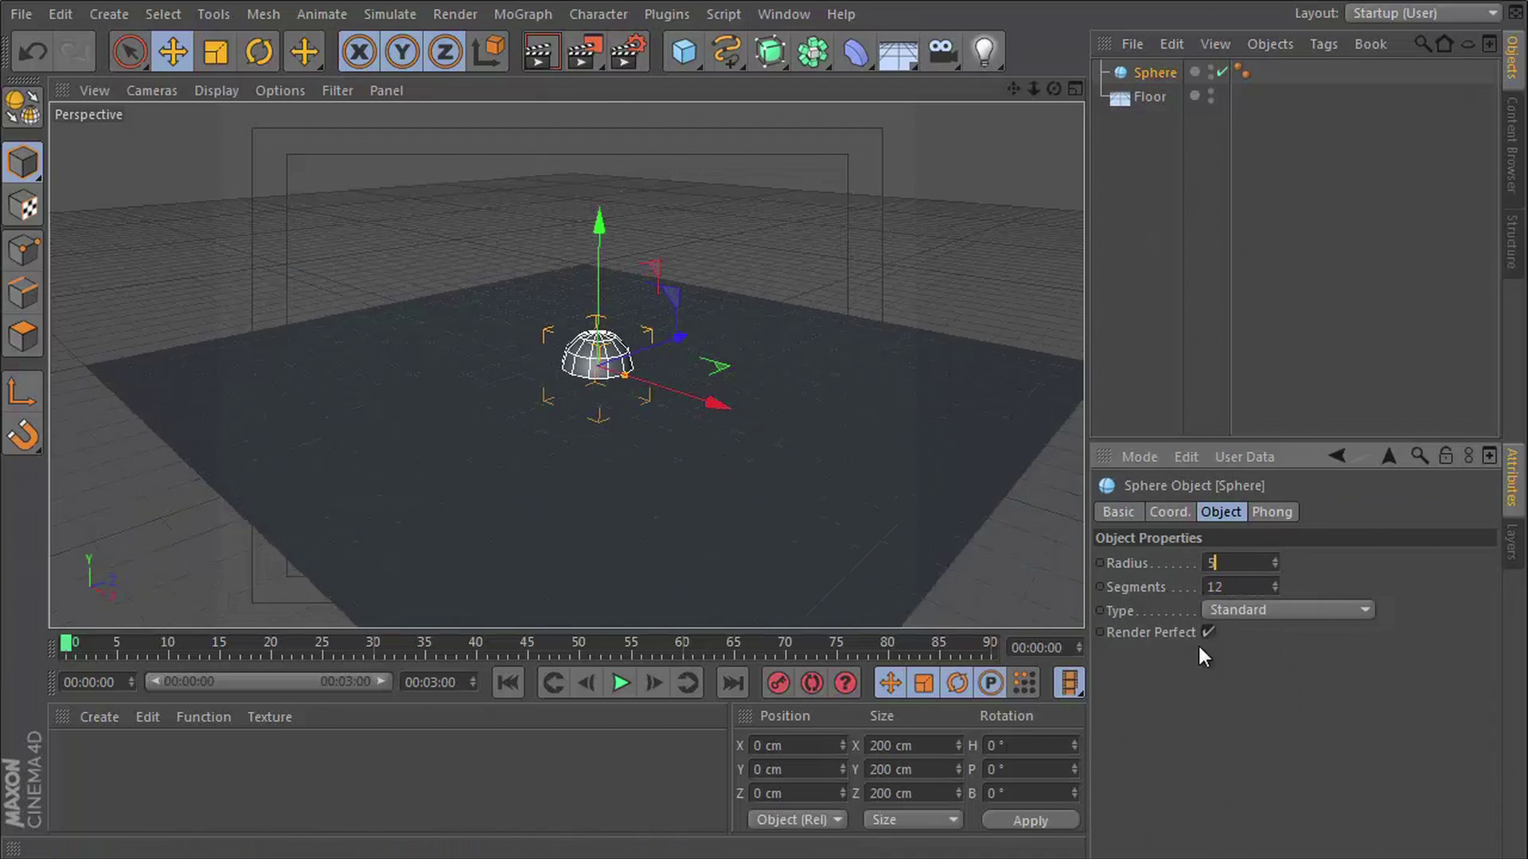
key(Return)
alt+drag(621, 191, 556, 310)
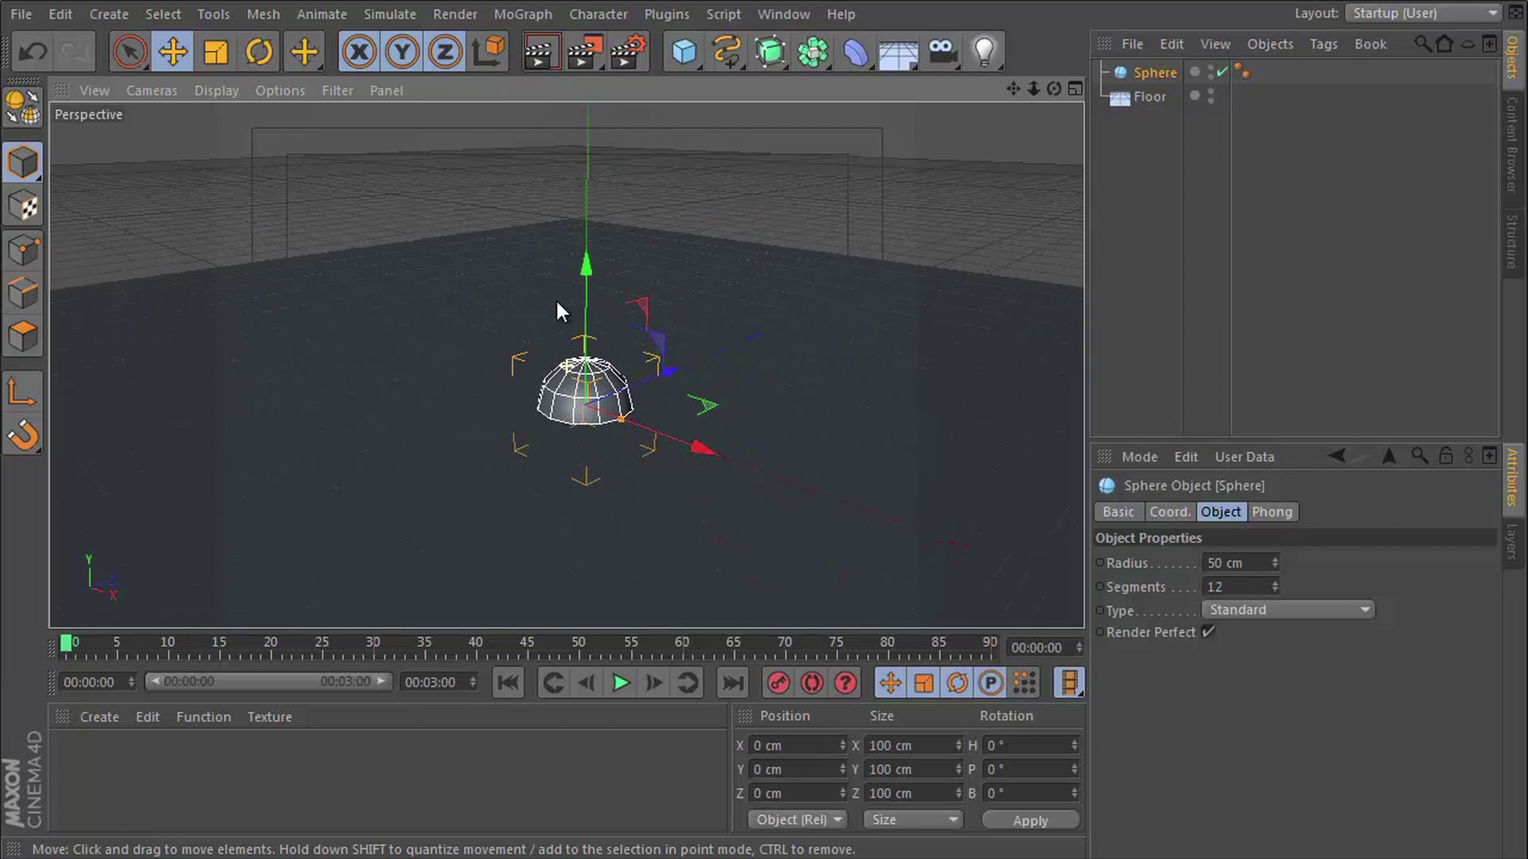
- Add a MoGraph Cloner and make the sphere its child
click(530, 13)
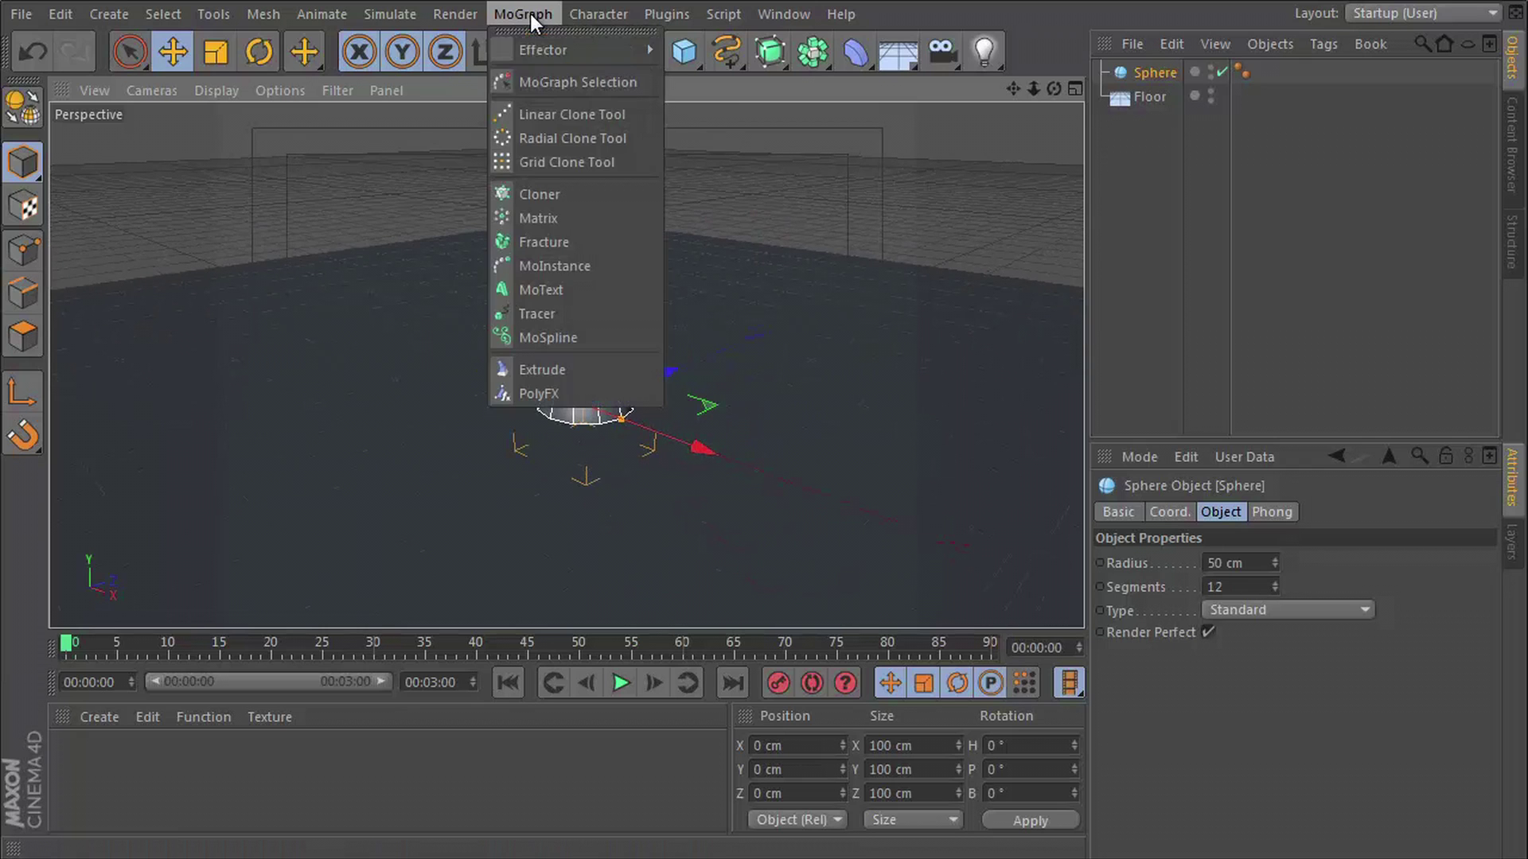
click(532, 195)
click(1146, 96)
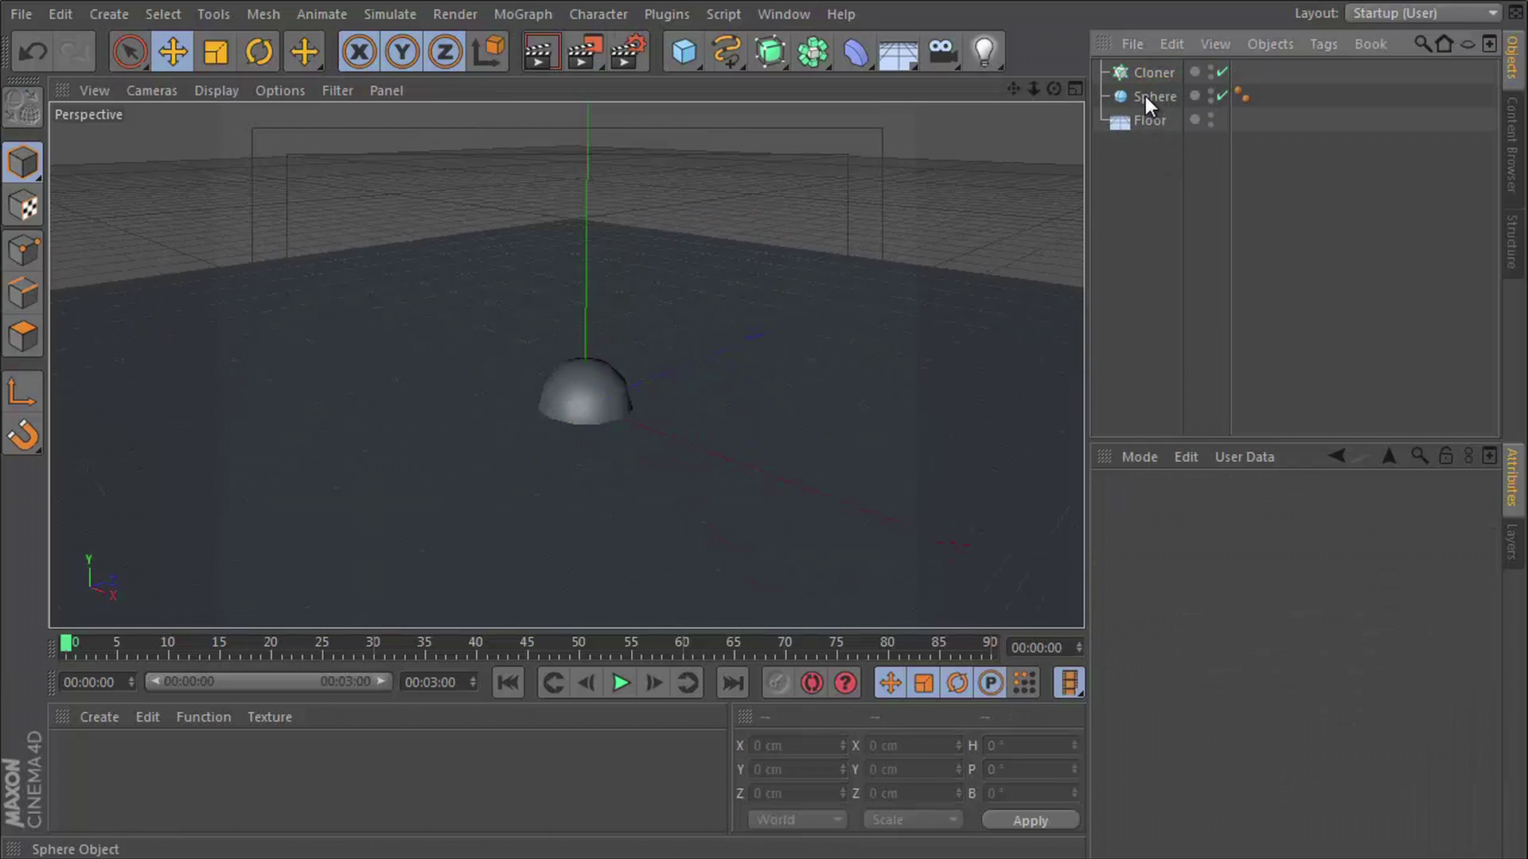
drag(1144, 97, 1150, 73)
scroll(1072, 103, down, 3)
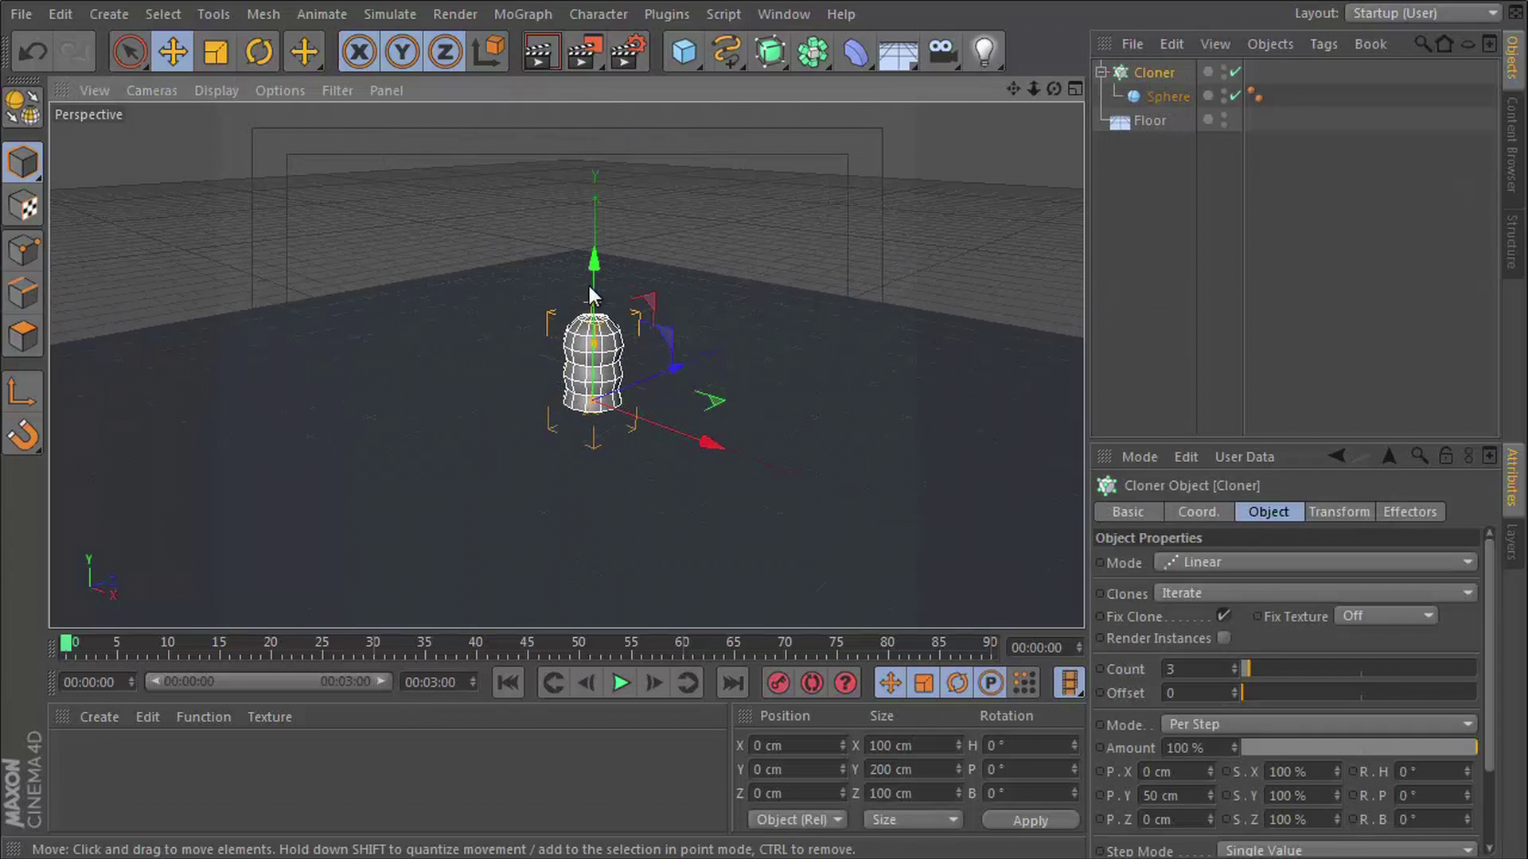
- Raise the cloner to about 241 cm on the Y axis and set its mode to Grid Array
drag(588, 285, 601, 121)
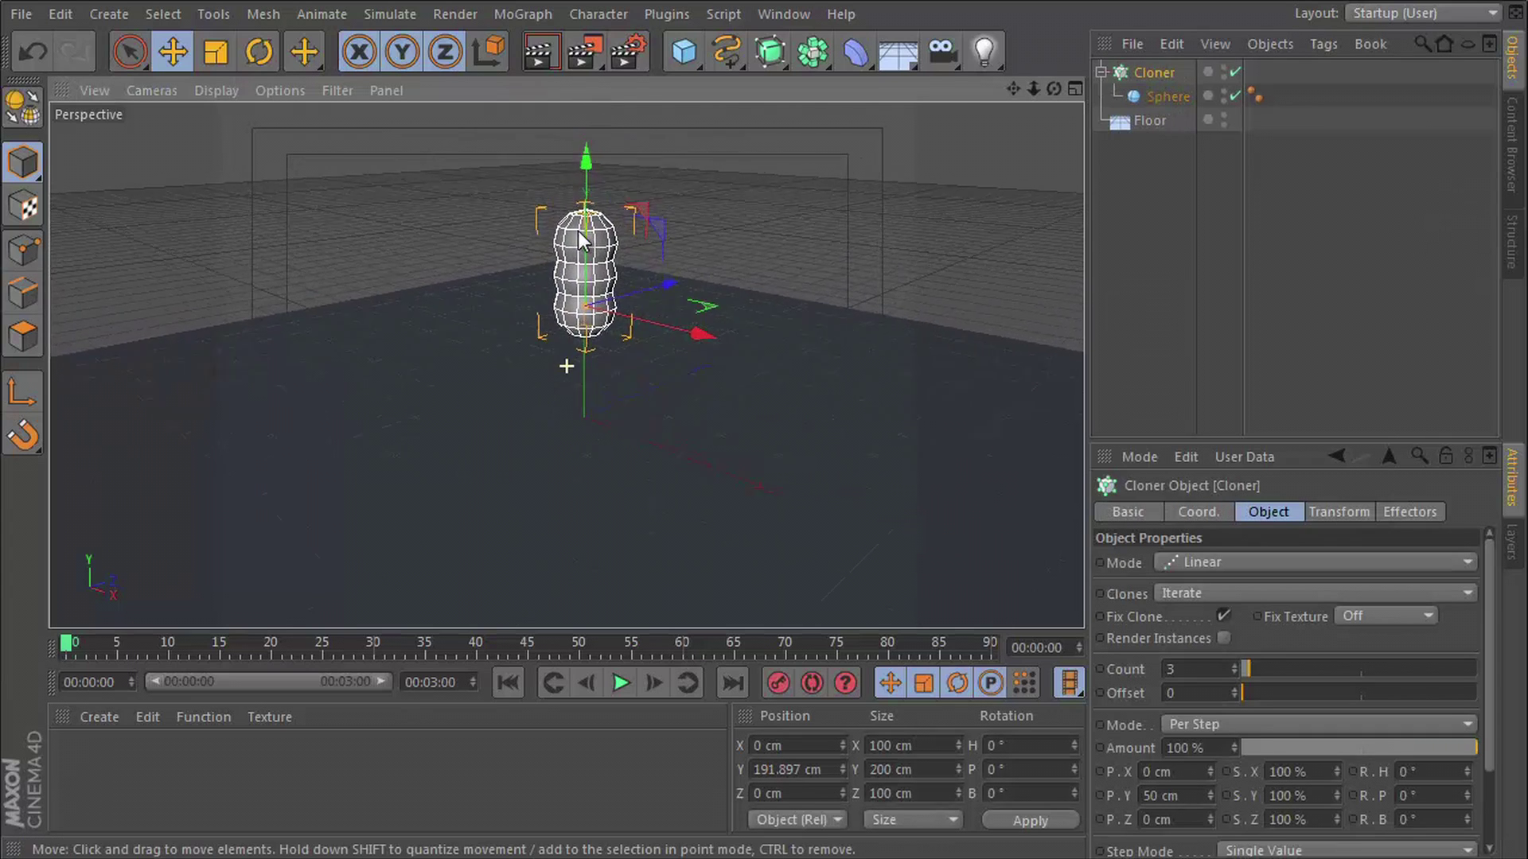
alt+middle_drag(578, 231, 581, 263)
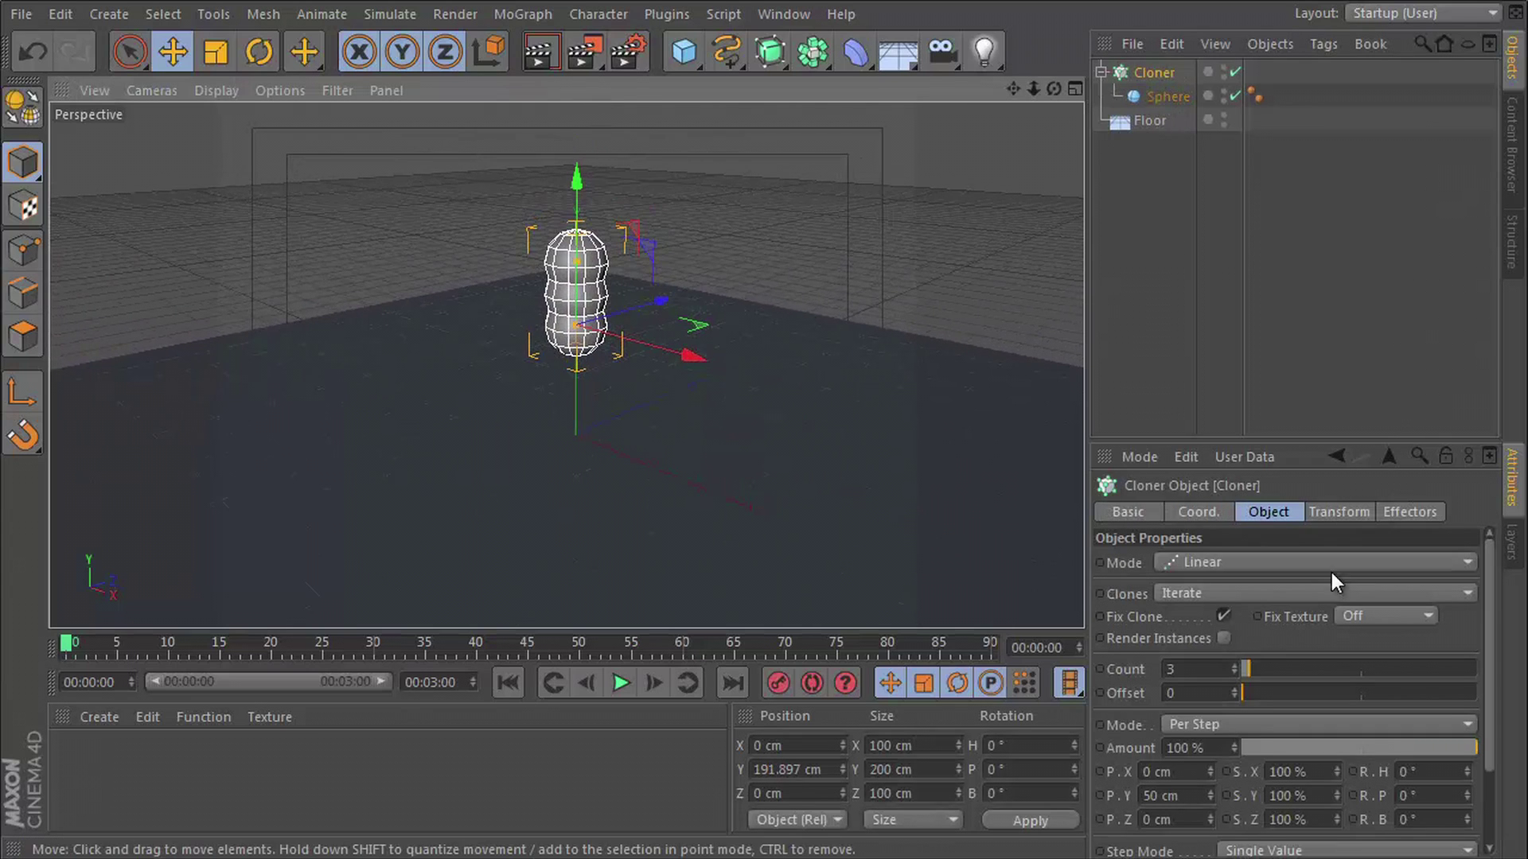
click(1213, 560)
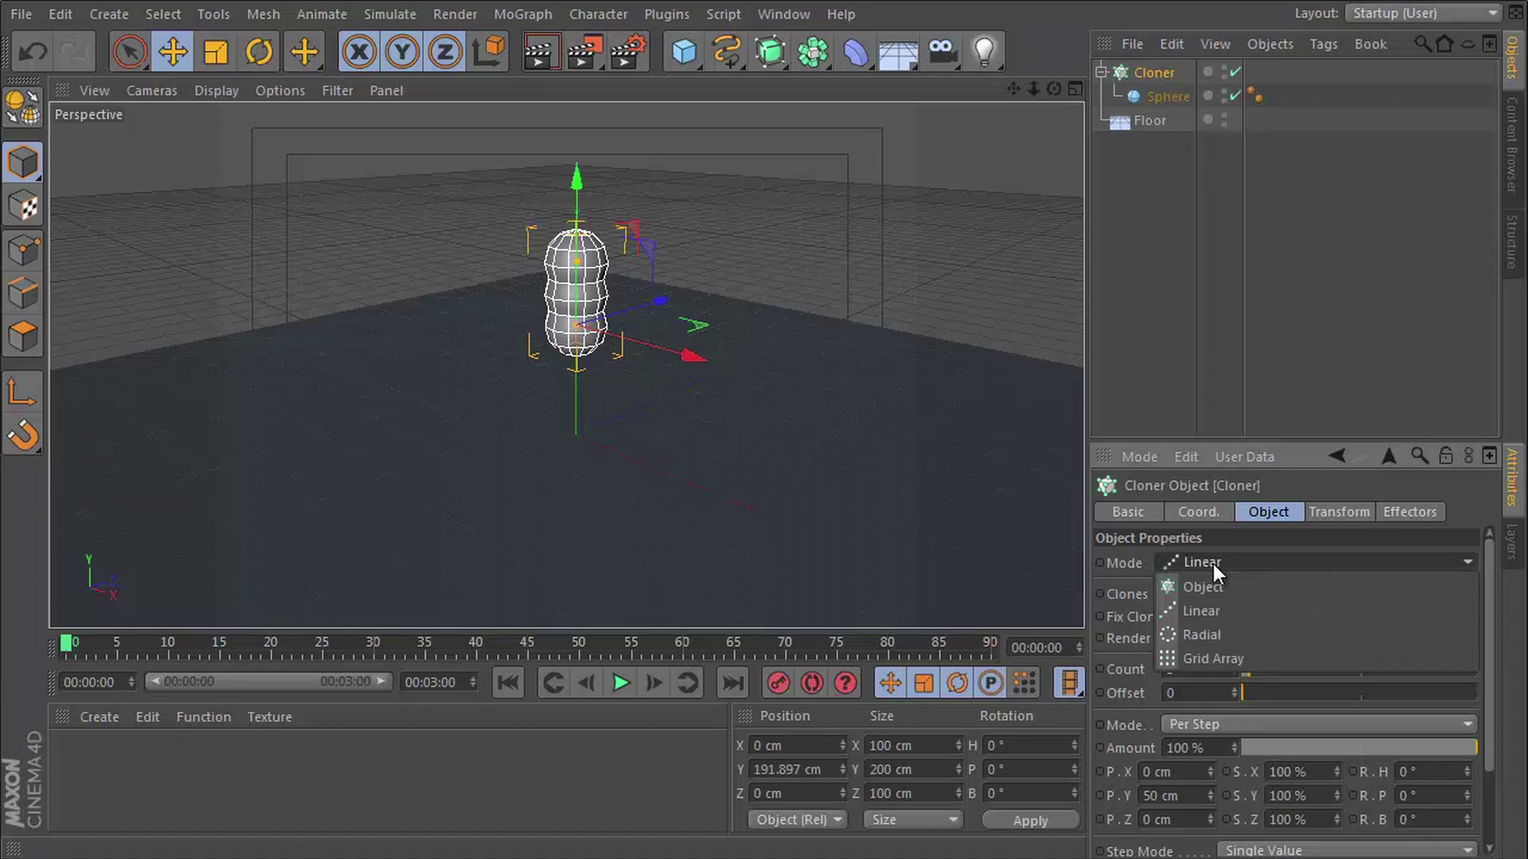
click(1207, 654)
alt+drag(682, 351, 648, 213)
- Add a Random effector to the cloner to scatter the cloned spheres
click(539, 12)
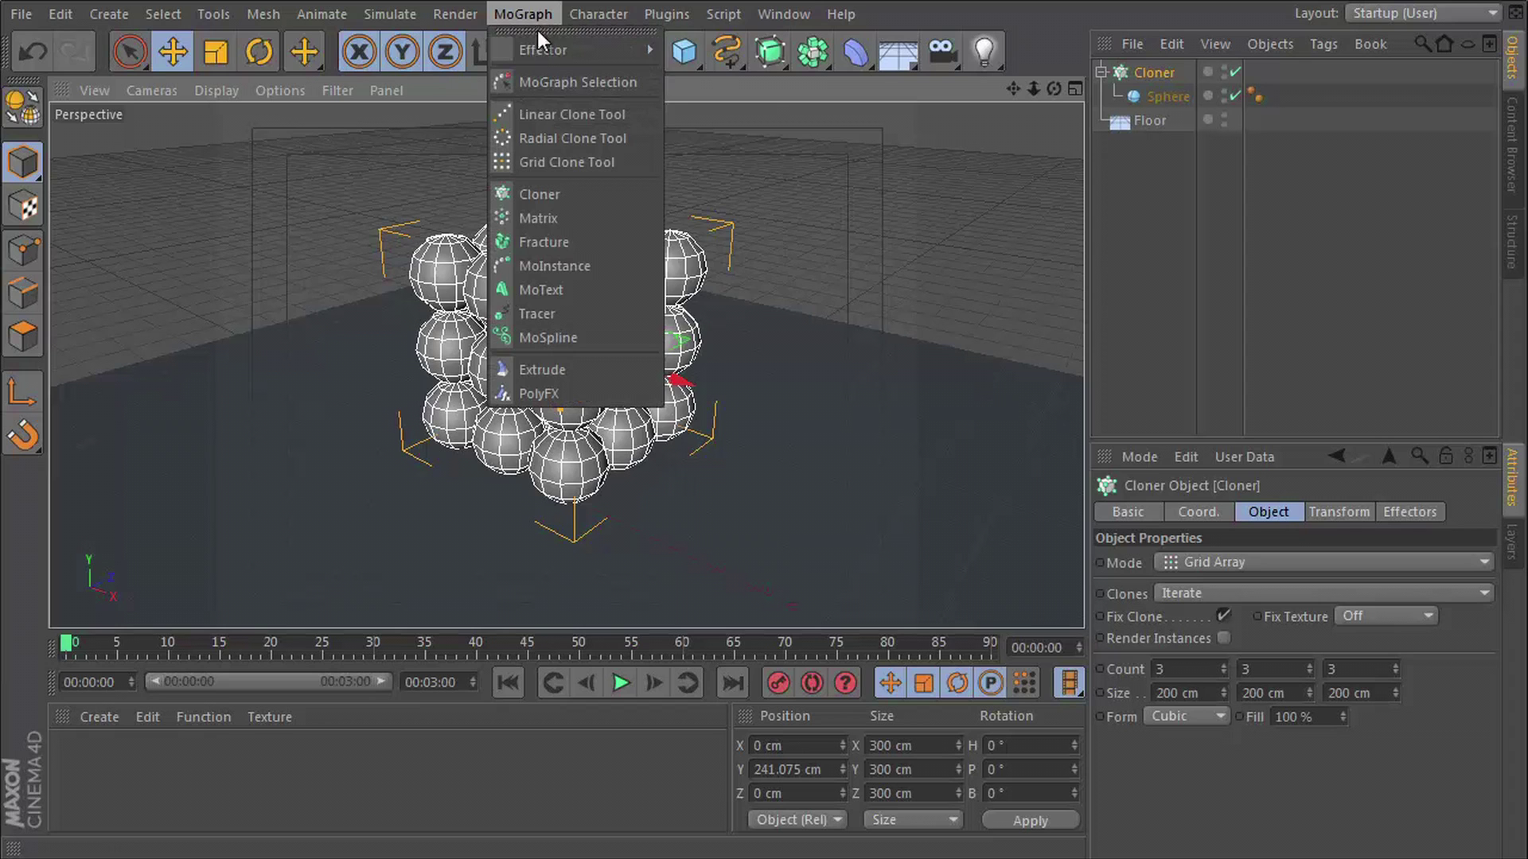
mouse_move(537, 51)
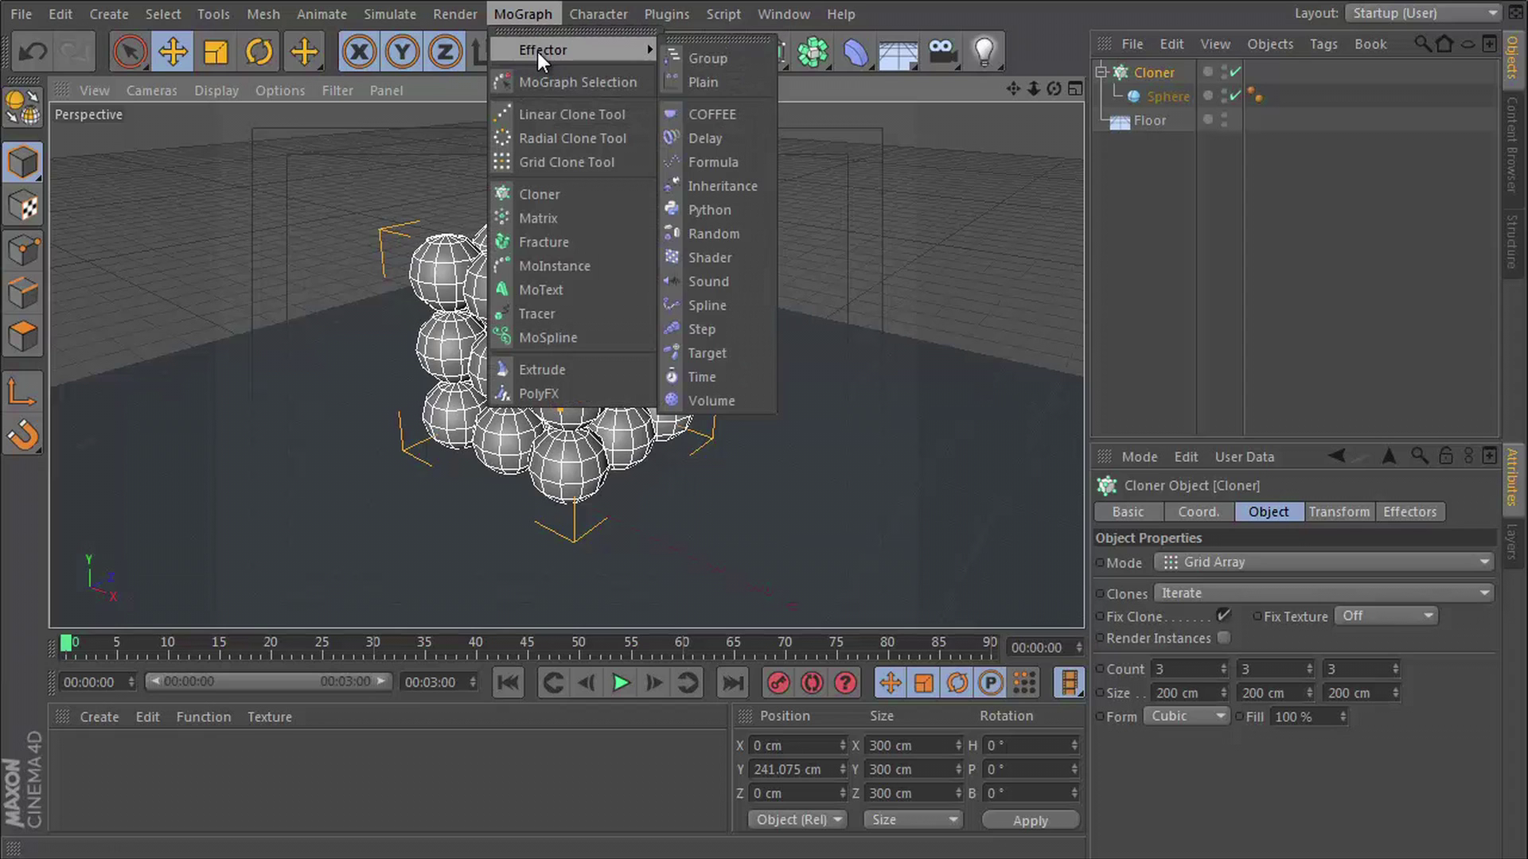
click(727, 232)
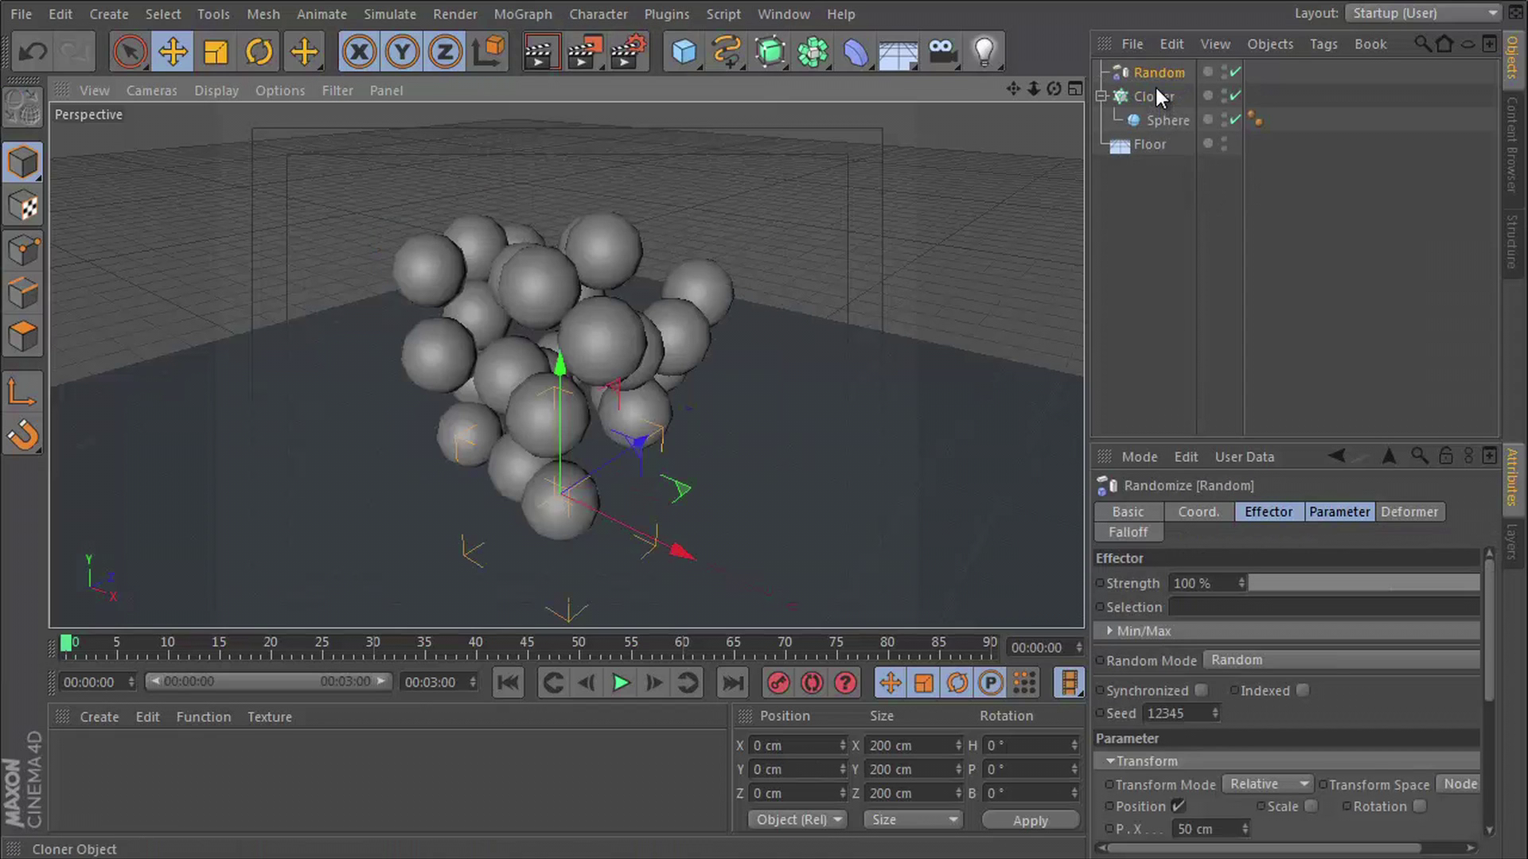
alt+drag(495, 370, 605, 335)
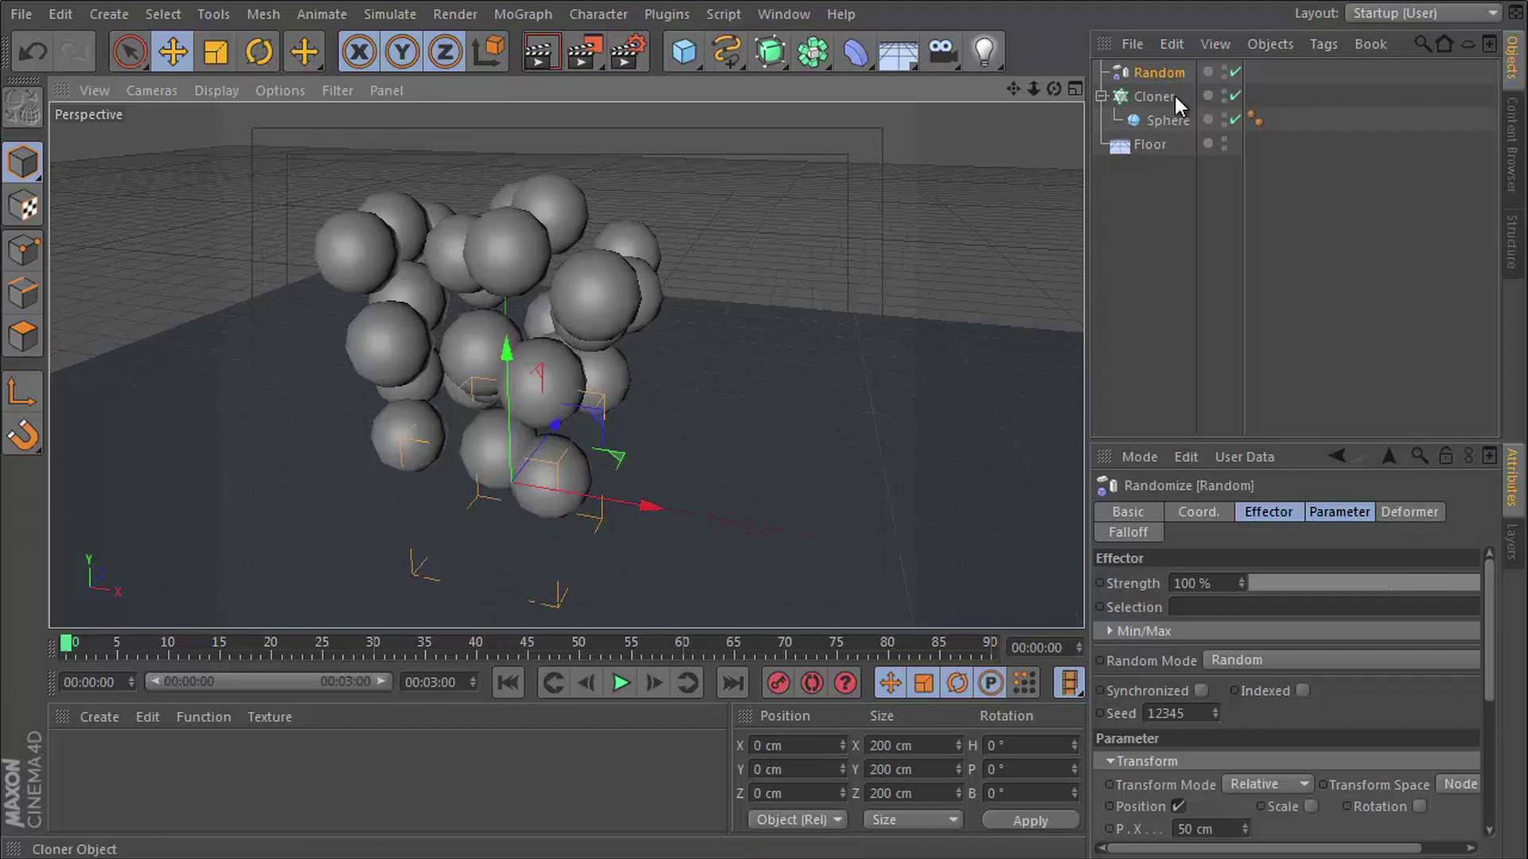
- Shrink the cloner's grid to about 176 x 186 x 163 cm, then deselect it
click(1175, 102)
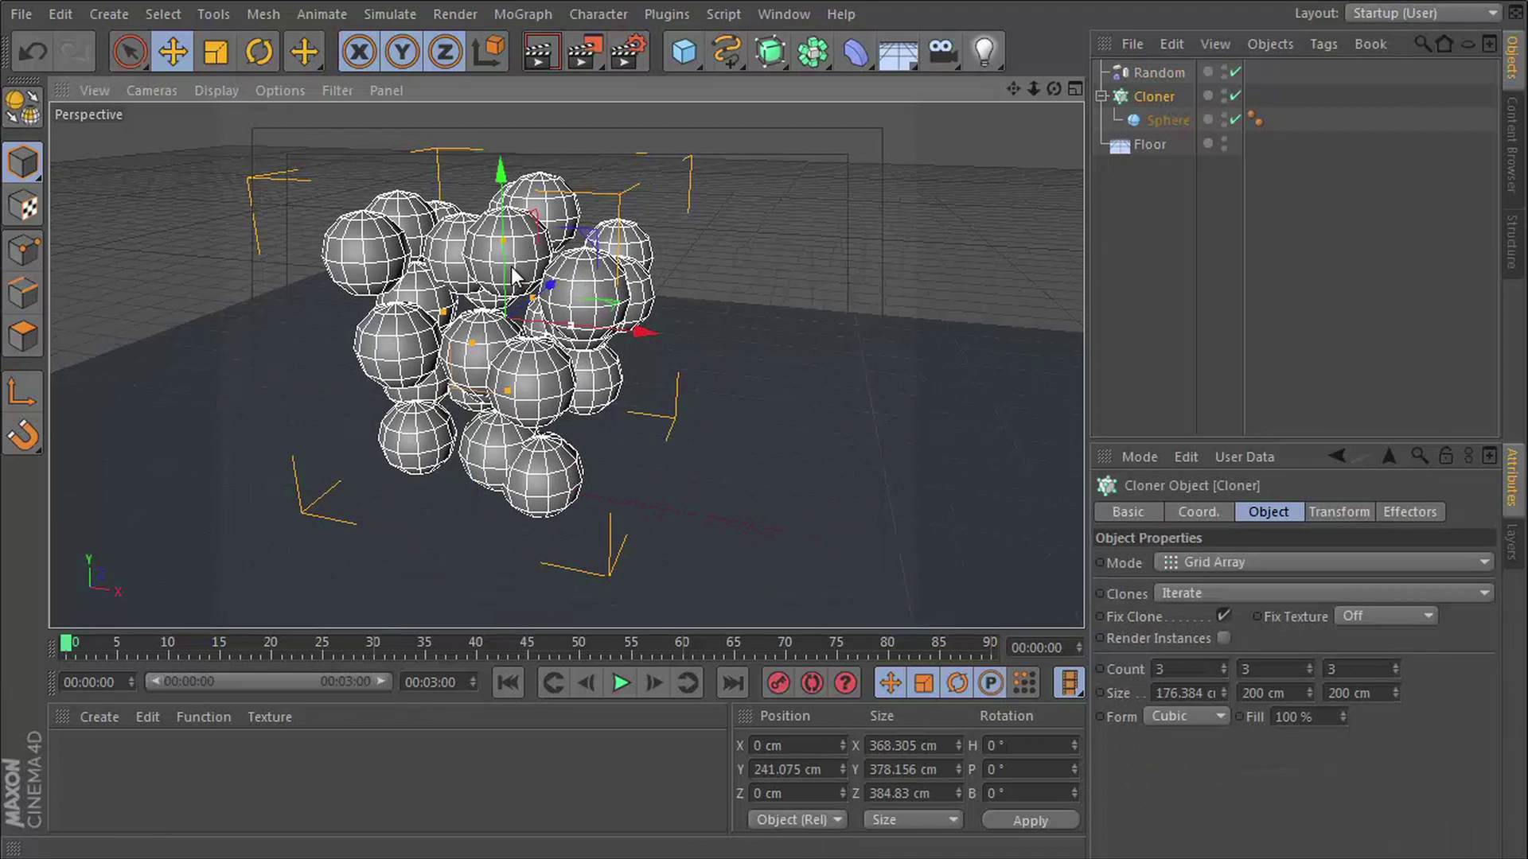
drag(501, 237, 568, 350)
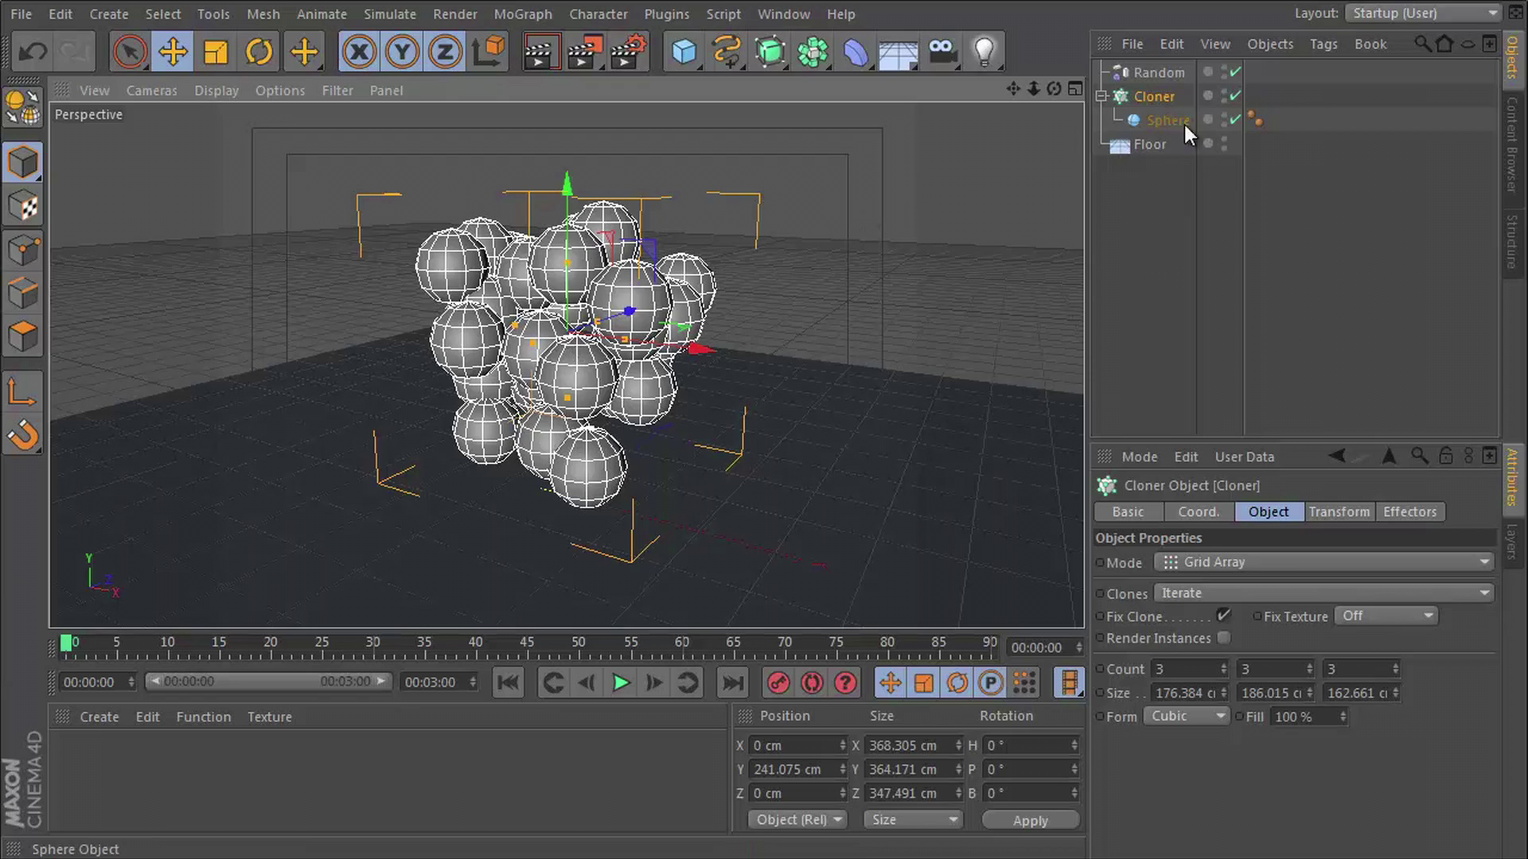
click(1159, 273)
- Add a Collider Body simulation tag to the Floor
click(1154, 148)
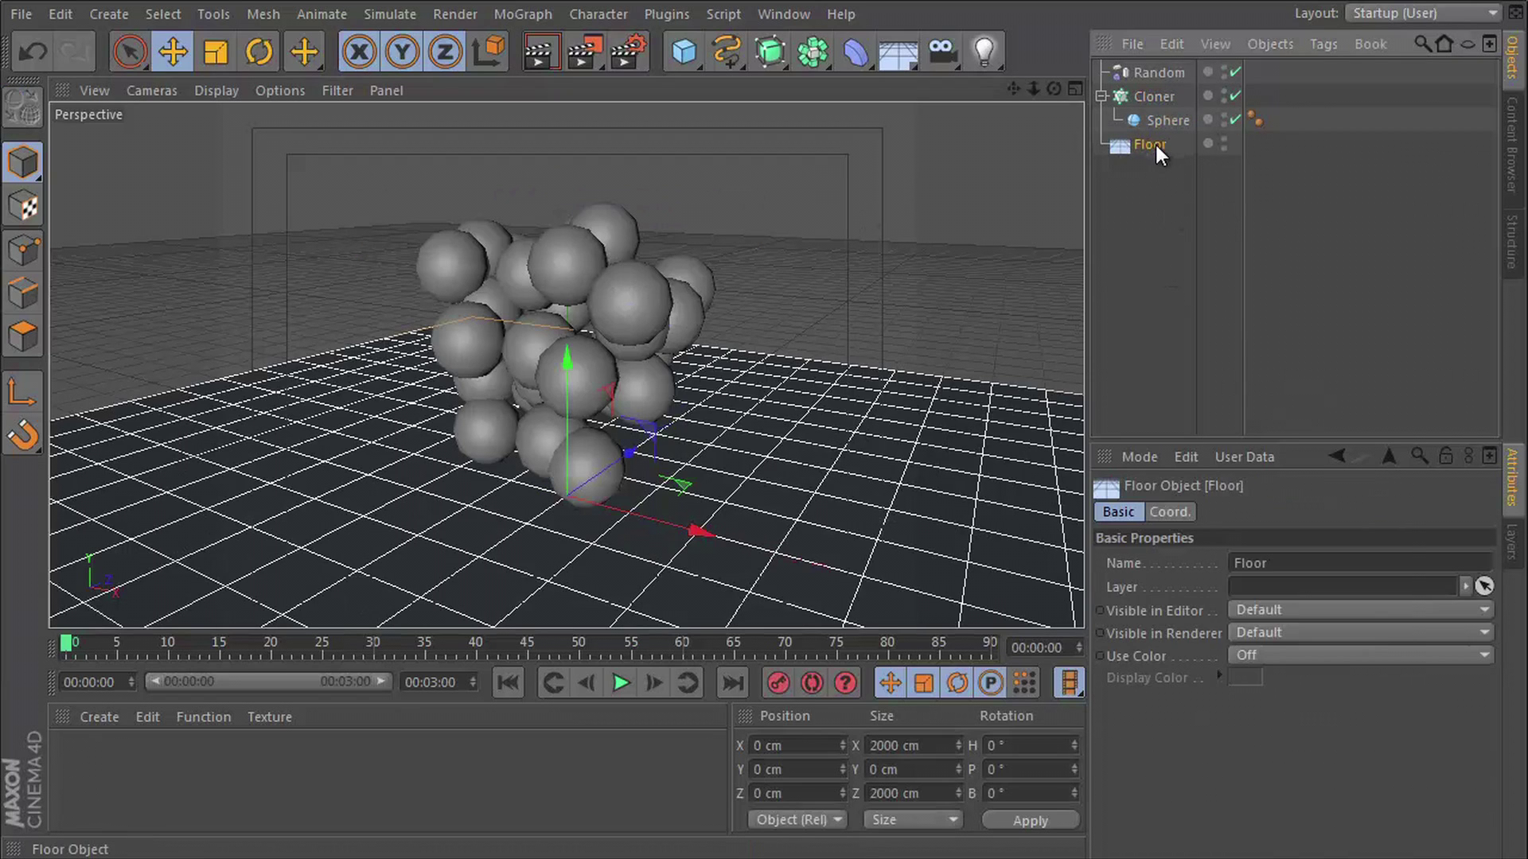
right_click(1154, 145)
mouse_move(1253, 327)
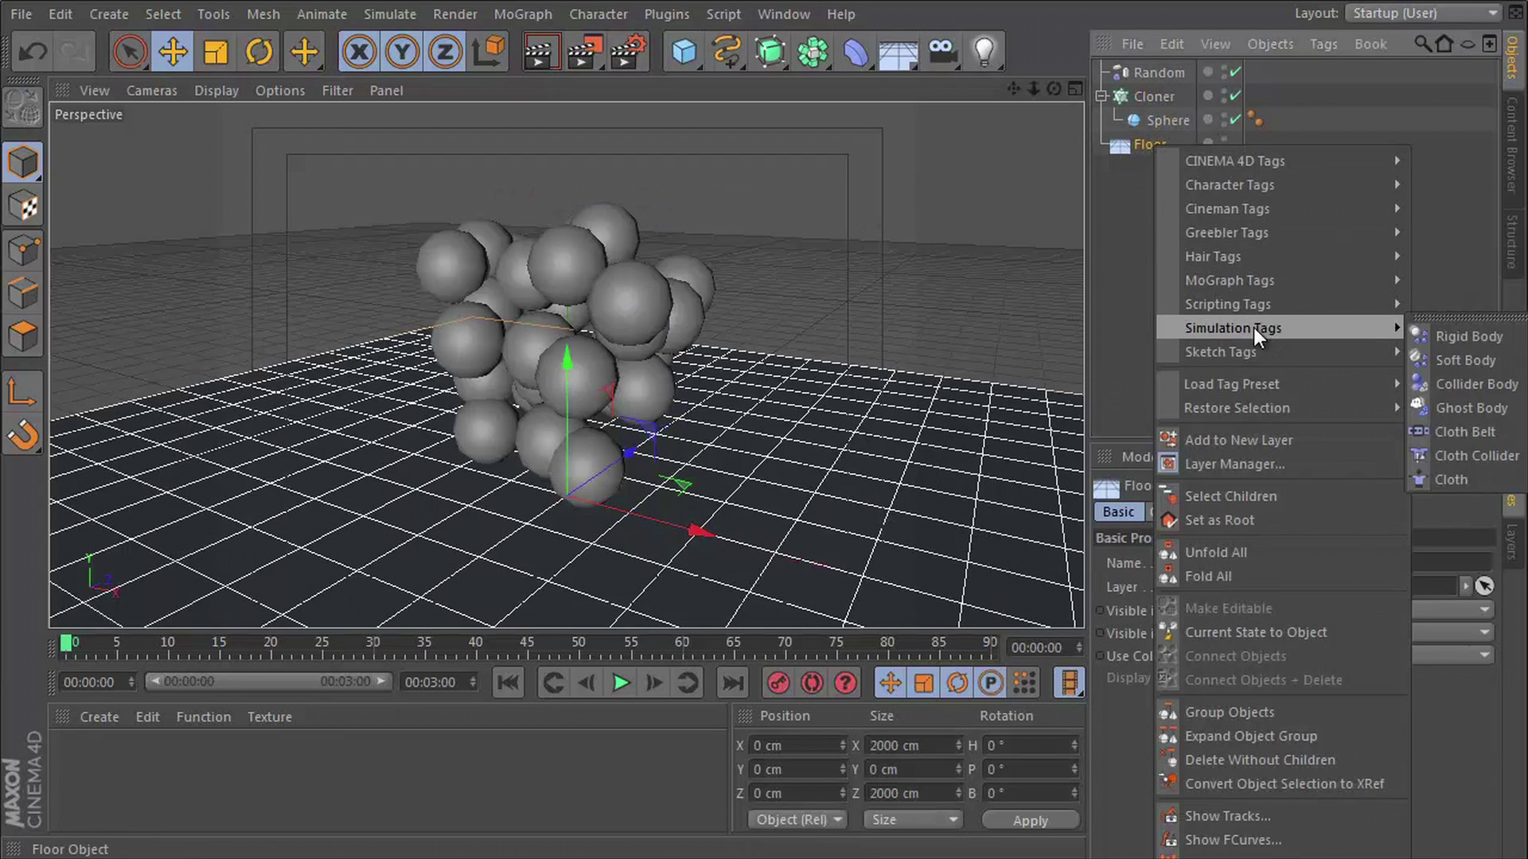
click(1437, 342)
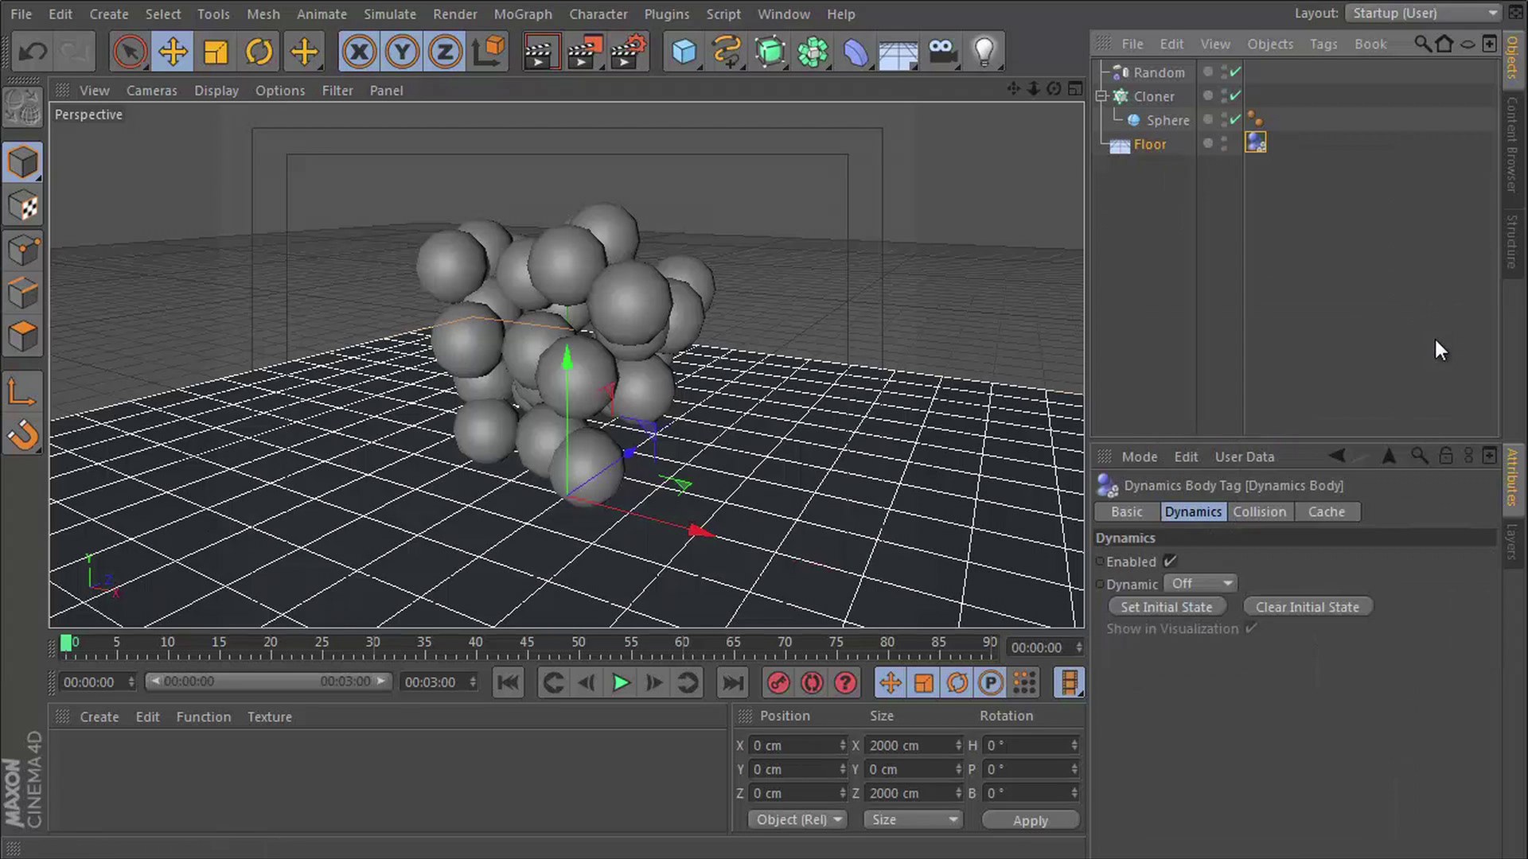
- Add a Rigid Body simulation tag to the Cloner and play the simulation briefly
right_click(1162, 97)
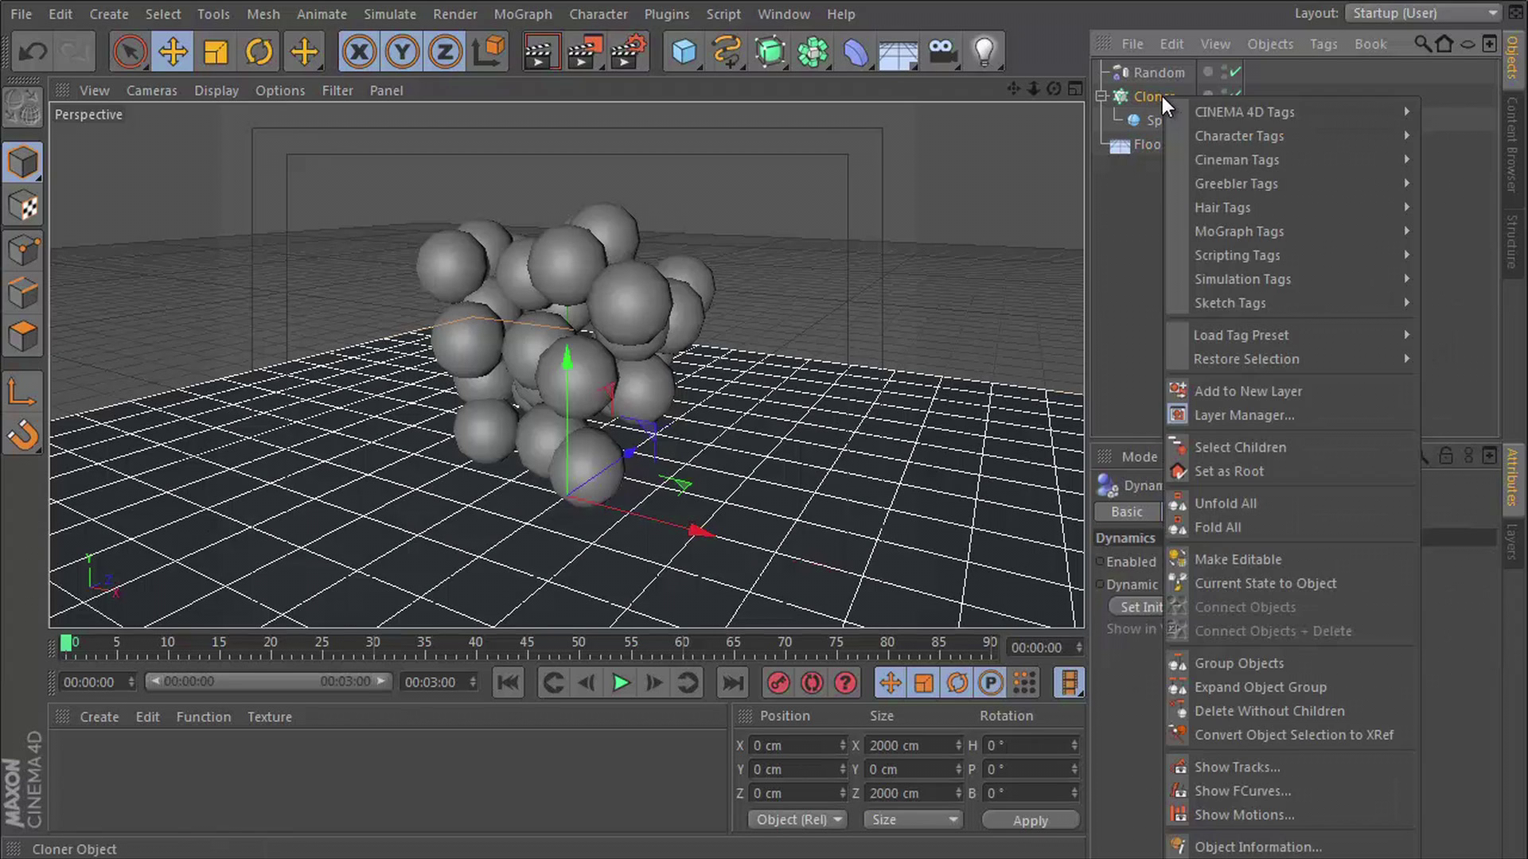
mouse_move(1275, 112)
mouse_move(1280, 280)
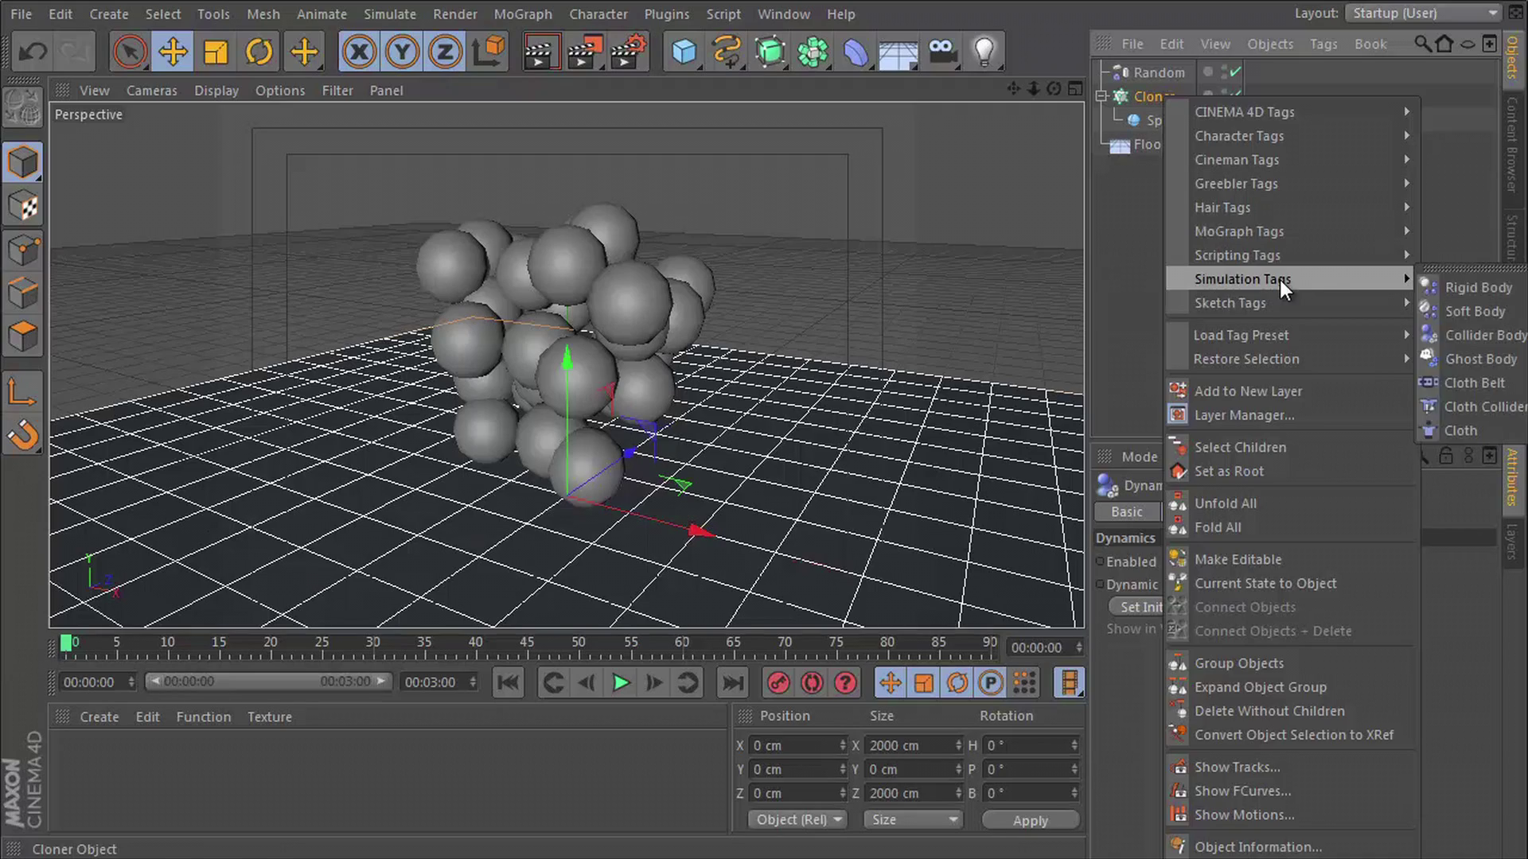
click(1453, 293)
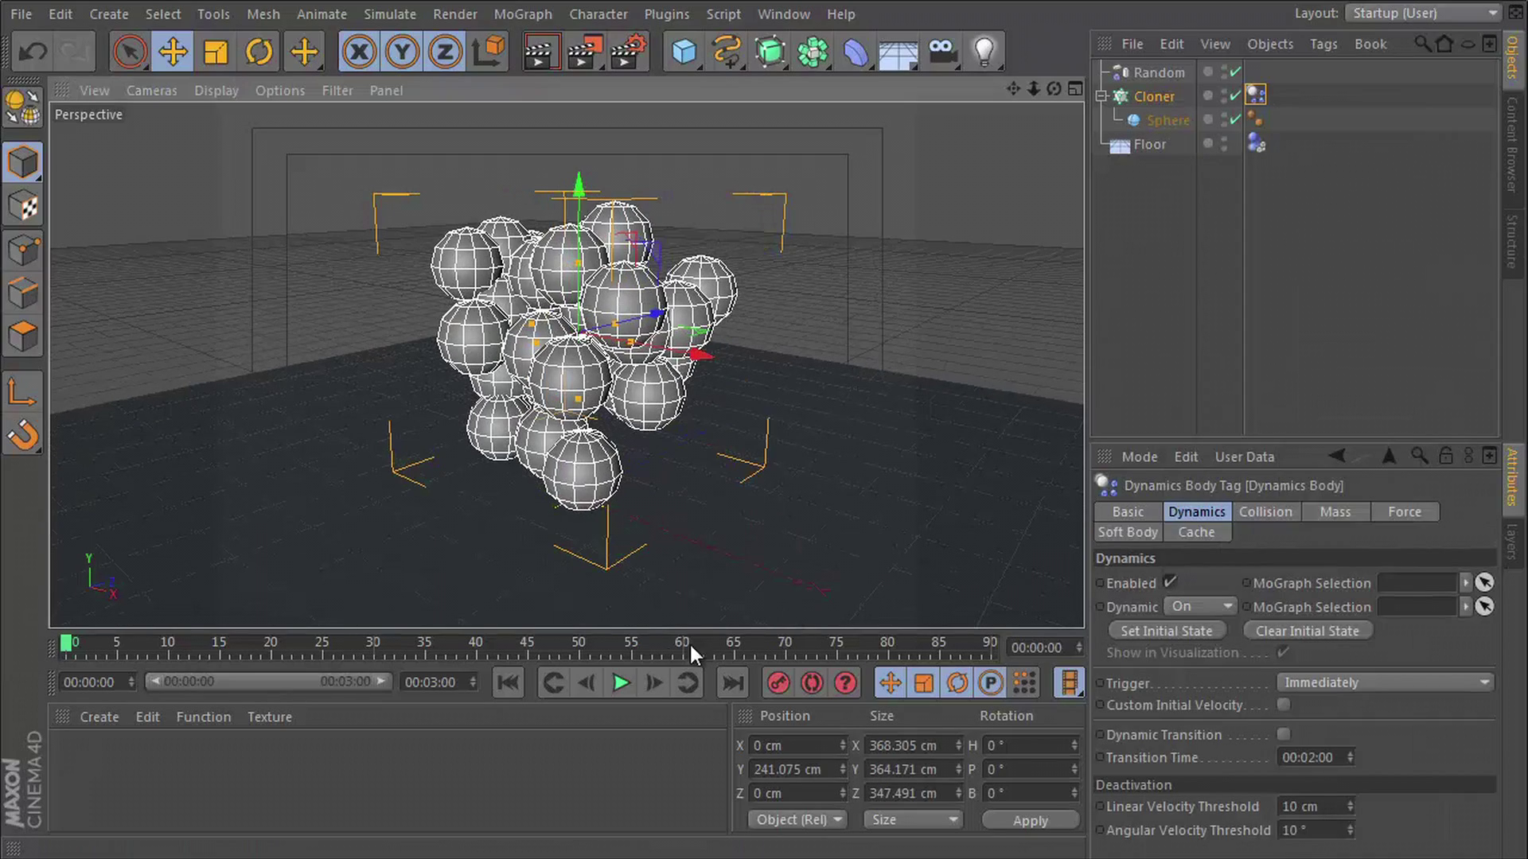
click(618, 682)
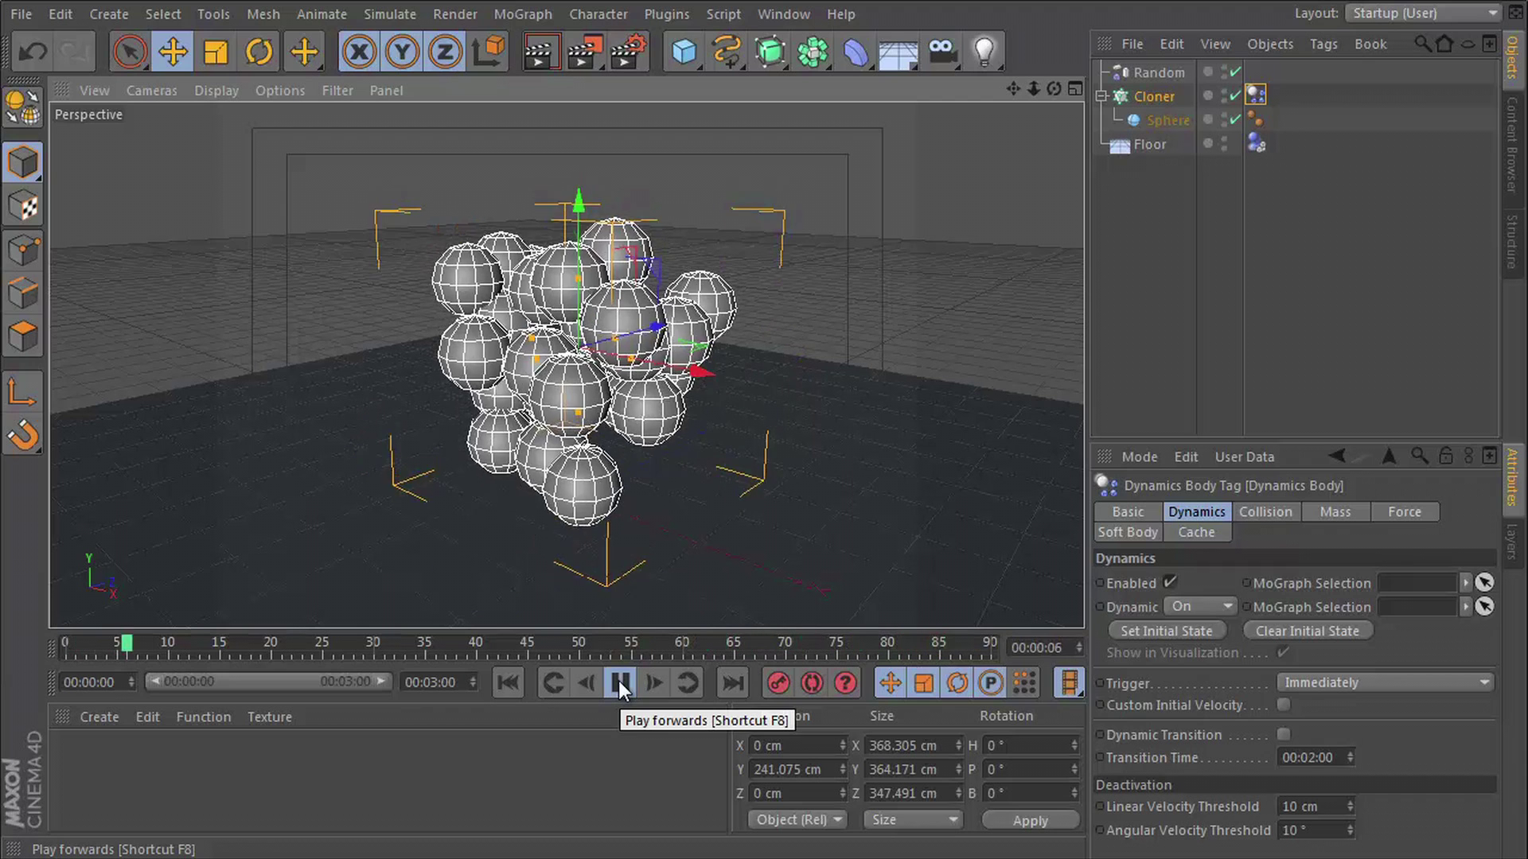
click(618, 682)
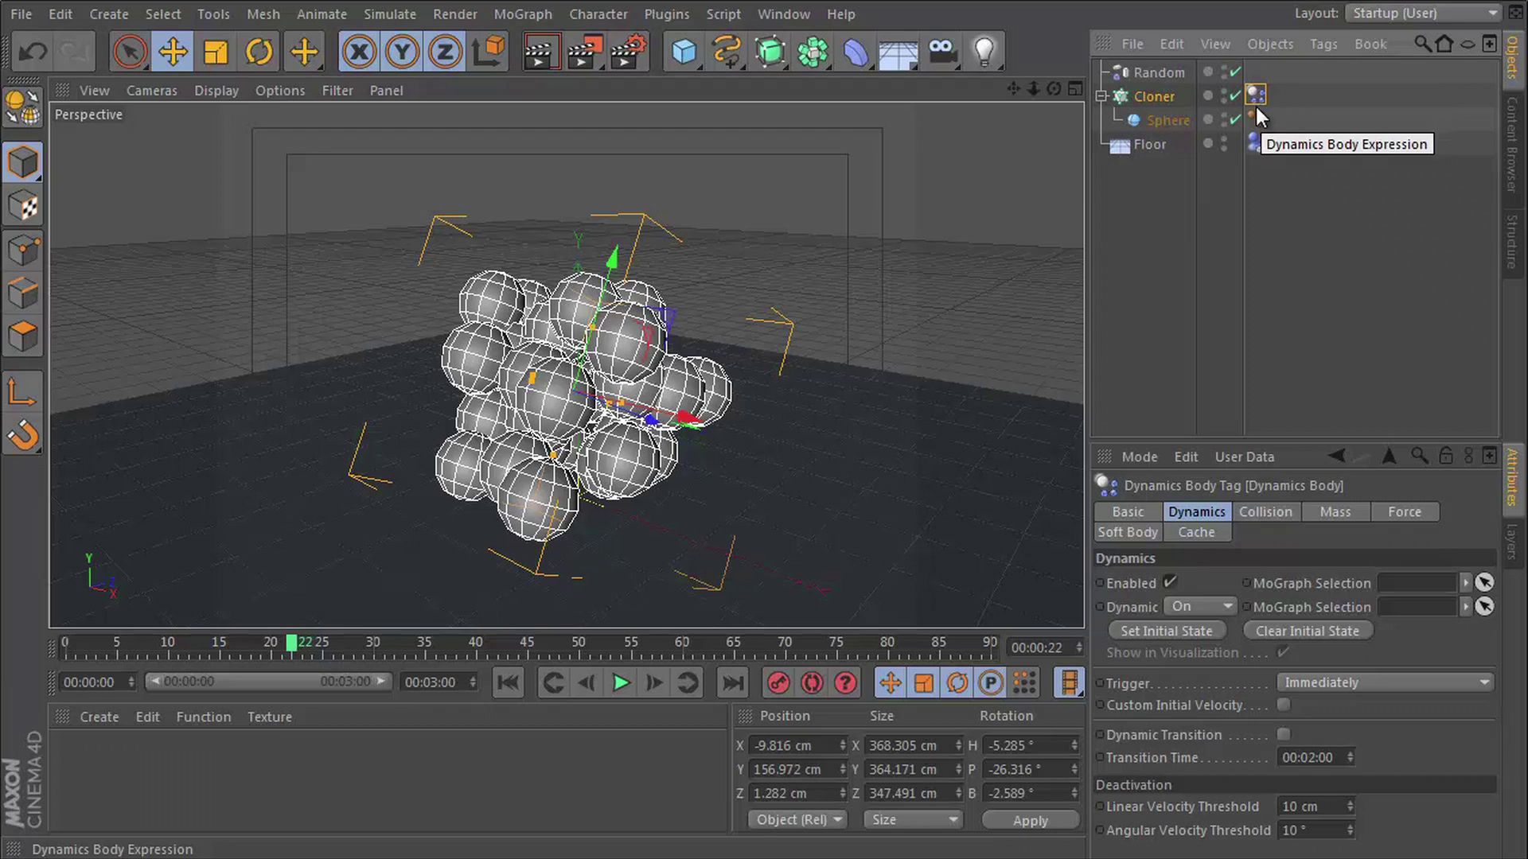
- Set Individual Elements to All in the cloner's dynamics collision settings and play the simulation from the start
click(1253, 509)
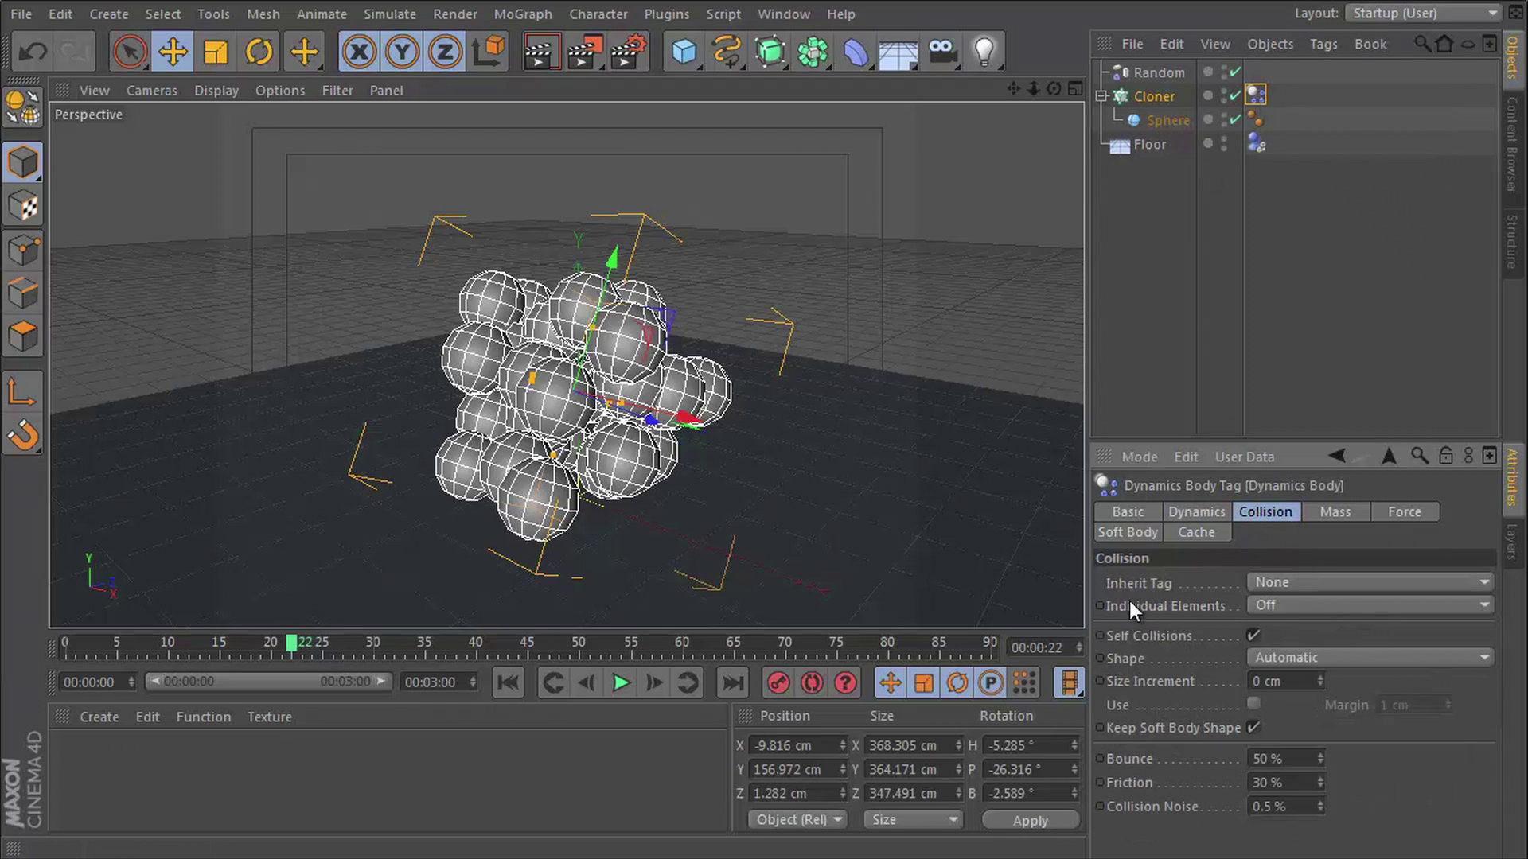
click(1258, 605)
click(1266, 690)
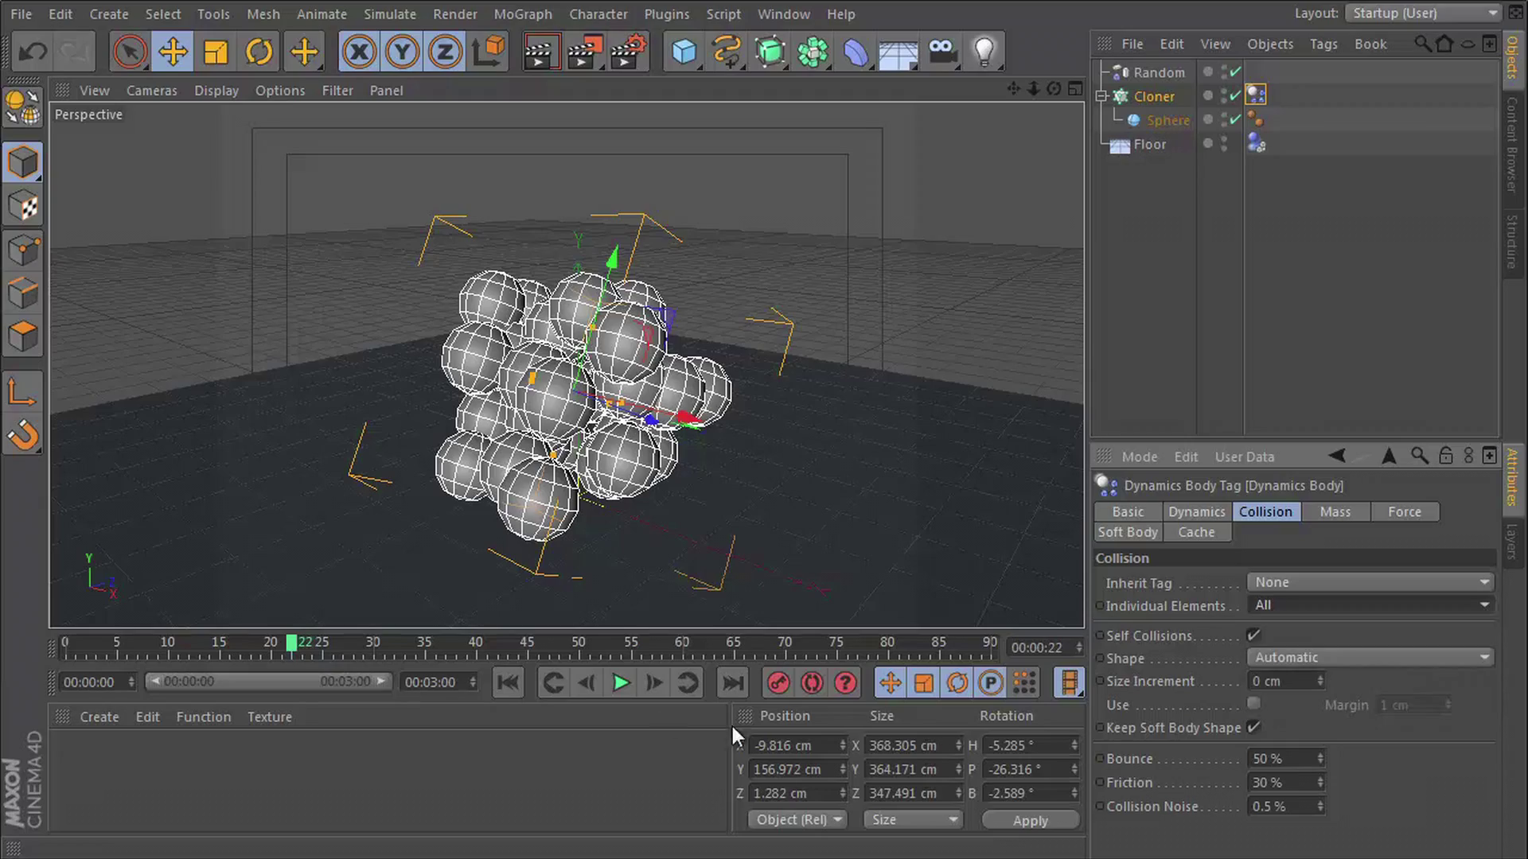
click(499, 687)
click(629, 686)
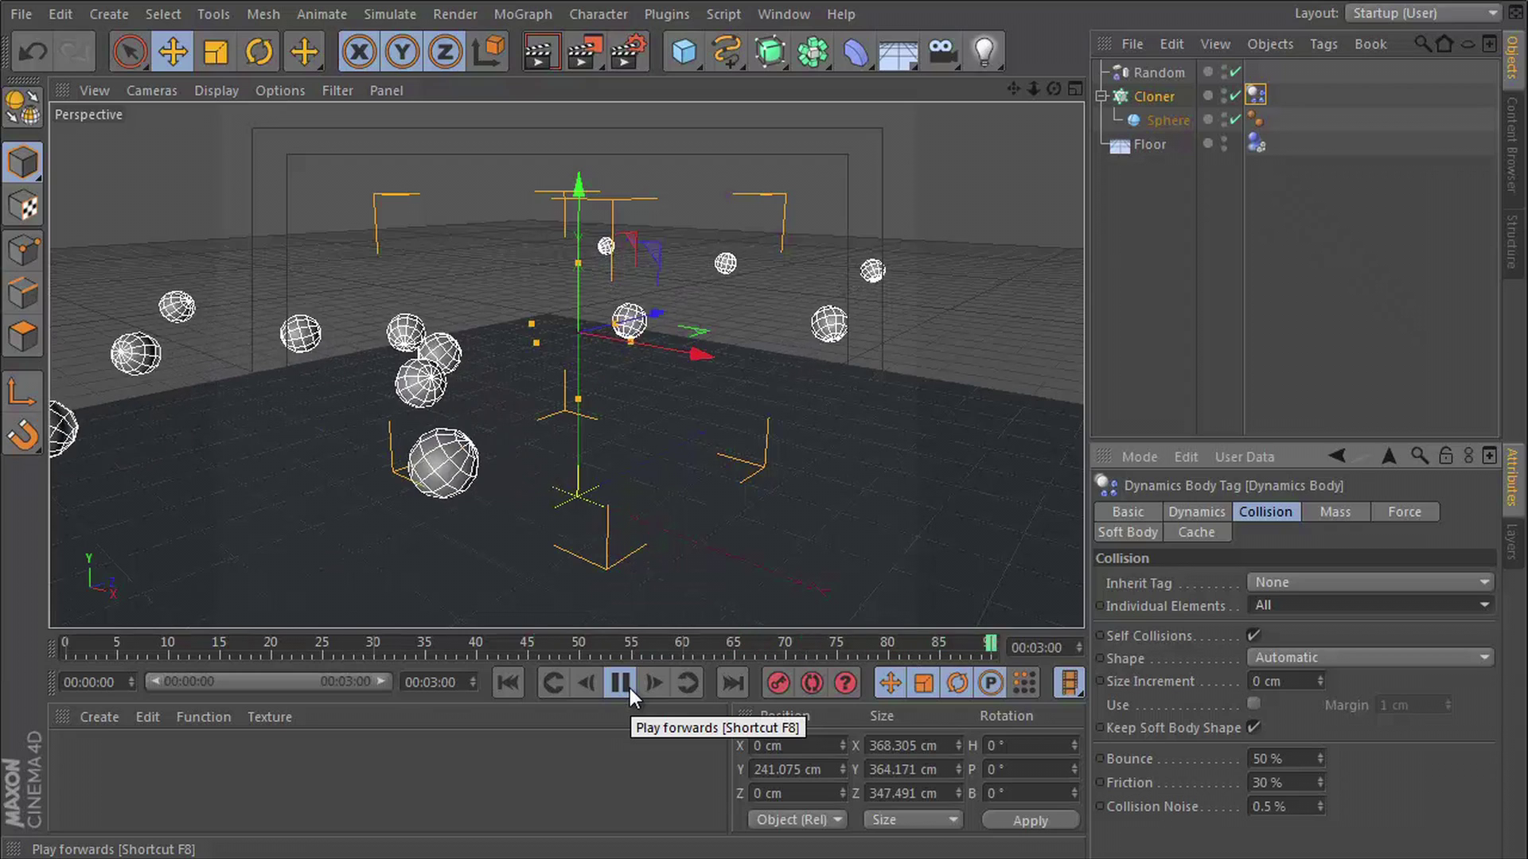
click(629, 689)
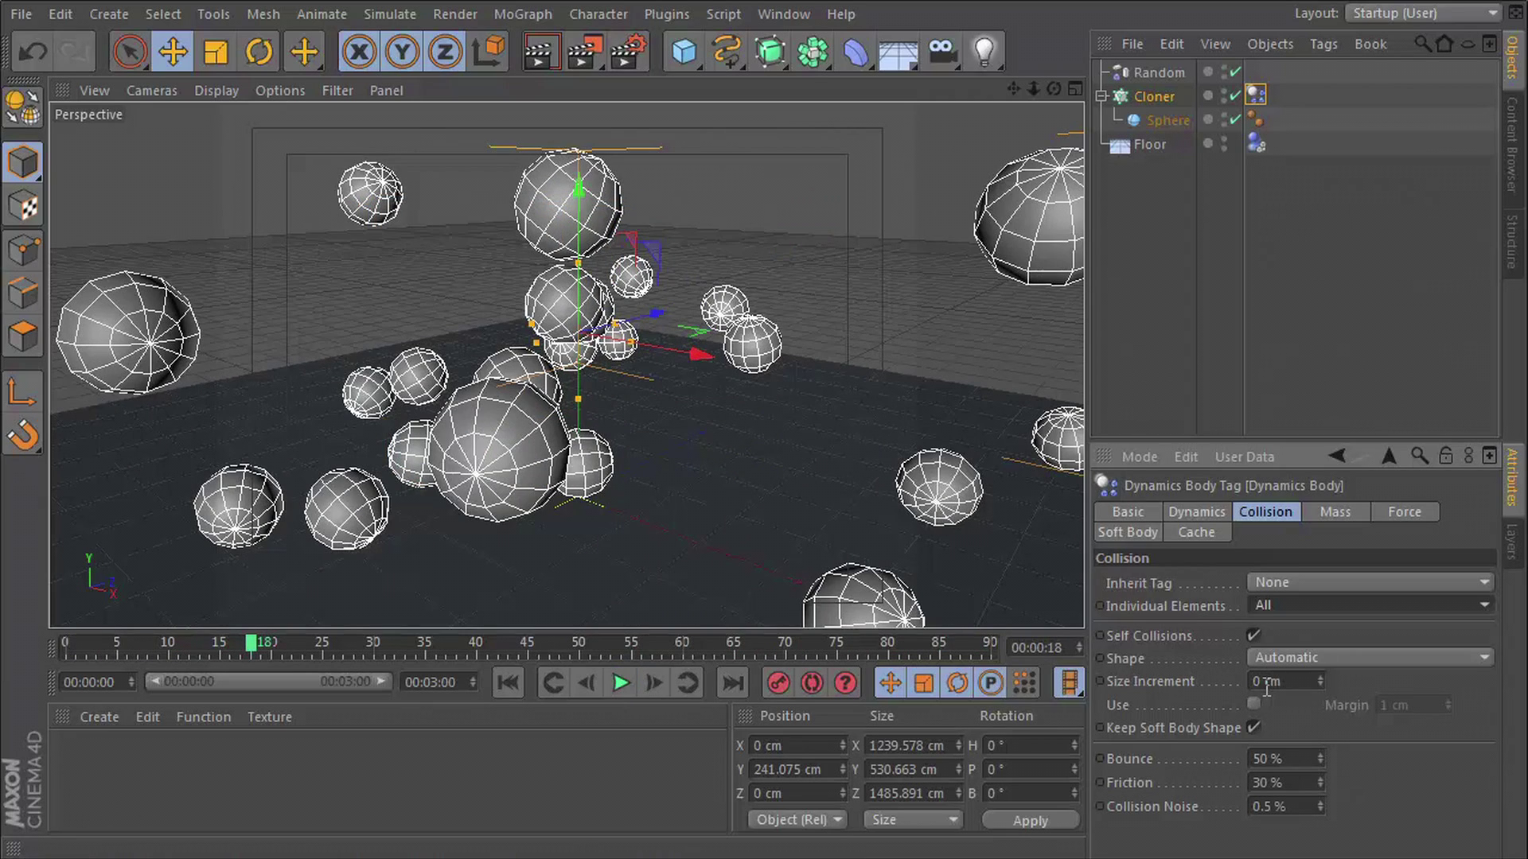
- Enable Custom Initial Velocity on the cloner's dynamics tag with 500 cm linear Y velocity, test the playback and rewind
click(1217, 514)
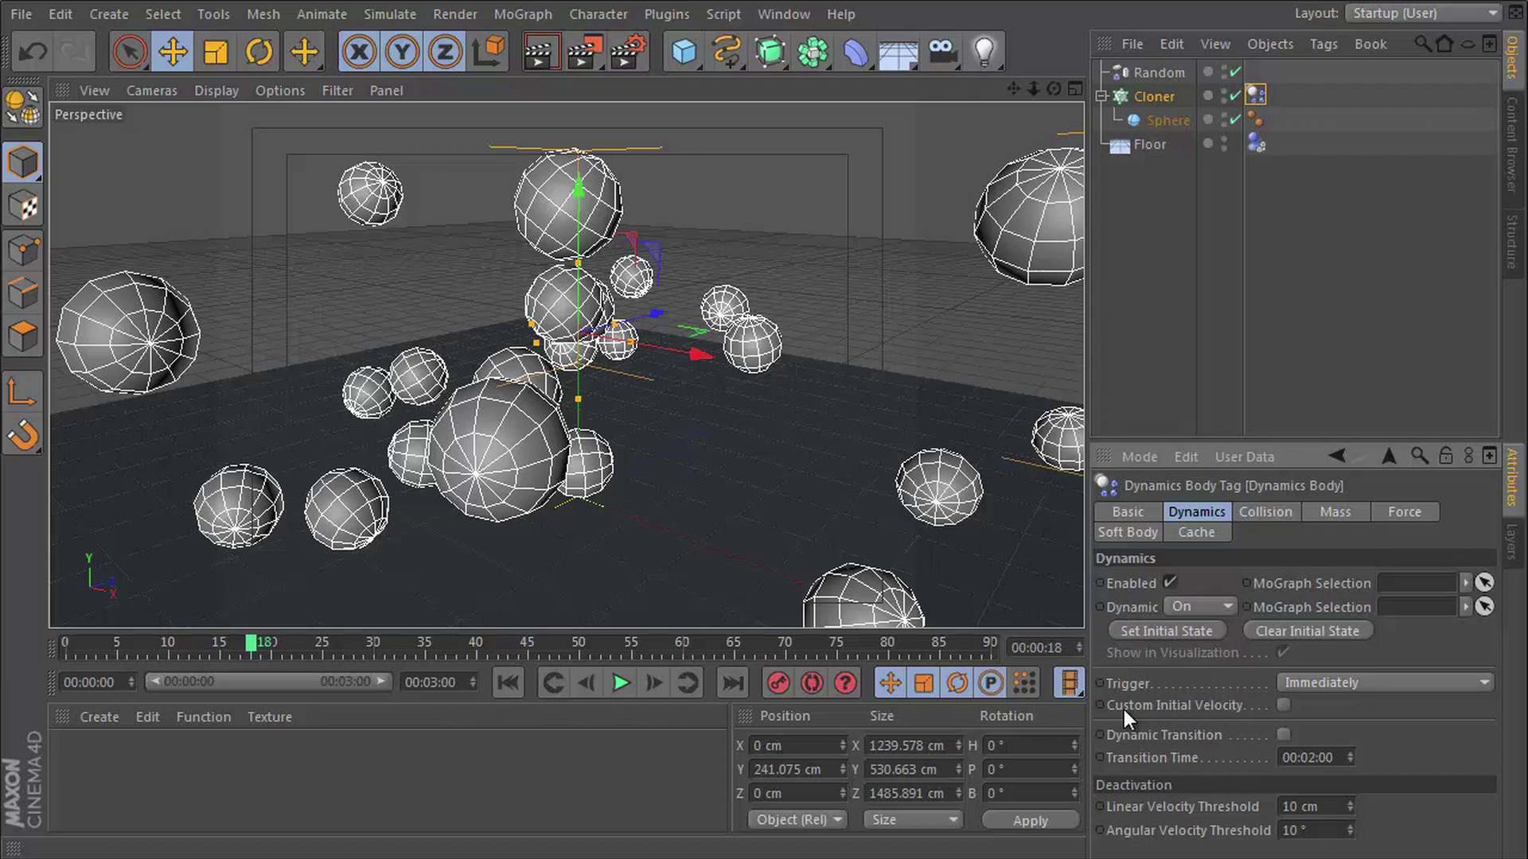
click(1282, 705)
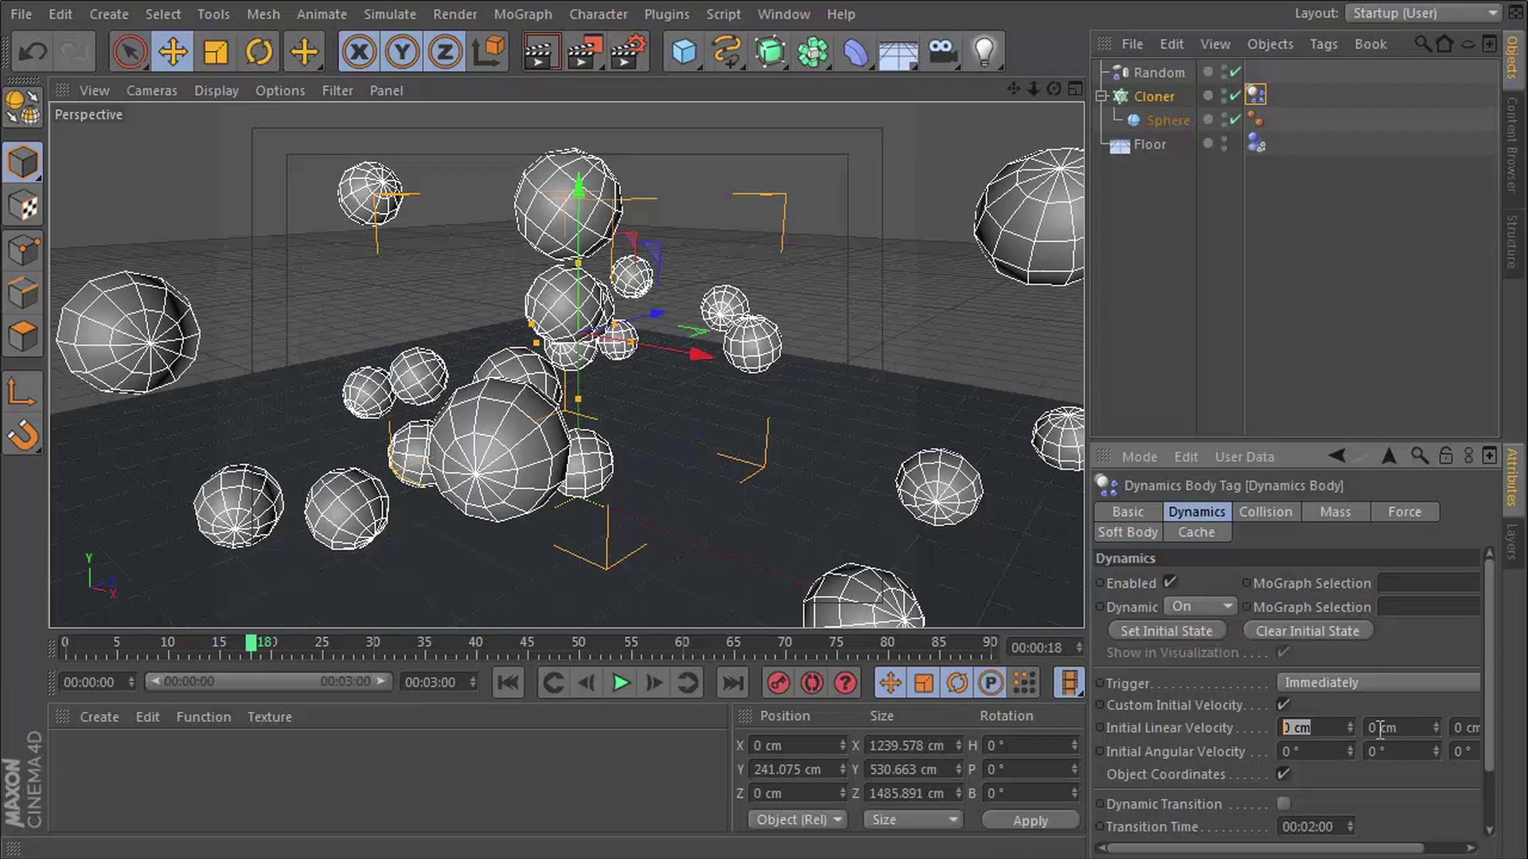
text(50)
click(508, 682)
click(621, 683)
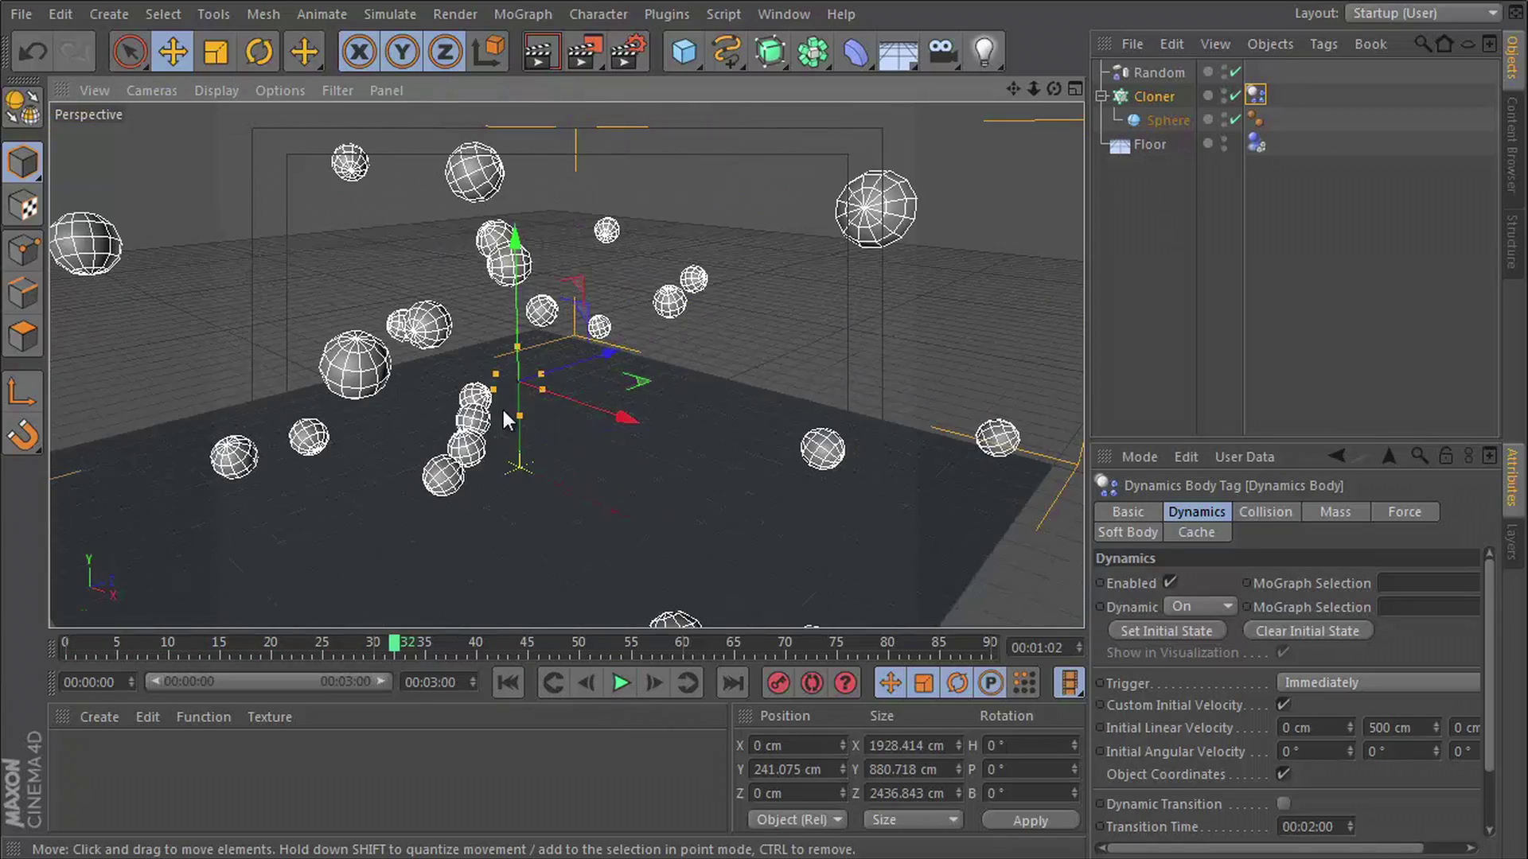
click(509, 682)
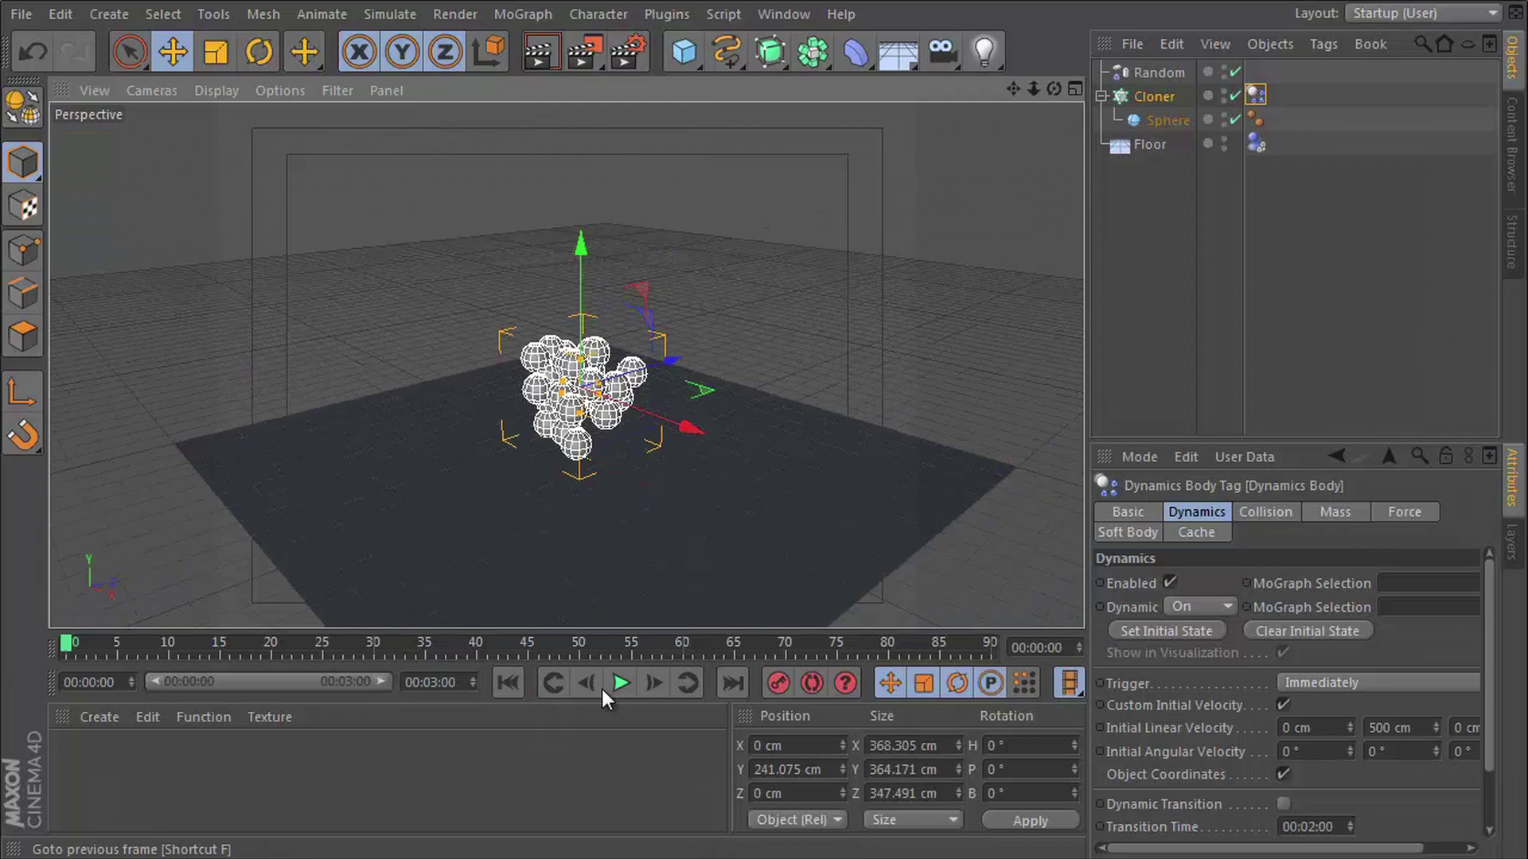
- Play the sphere burst simulation, stop it and rewind to the first frame
click(620, 683)
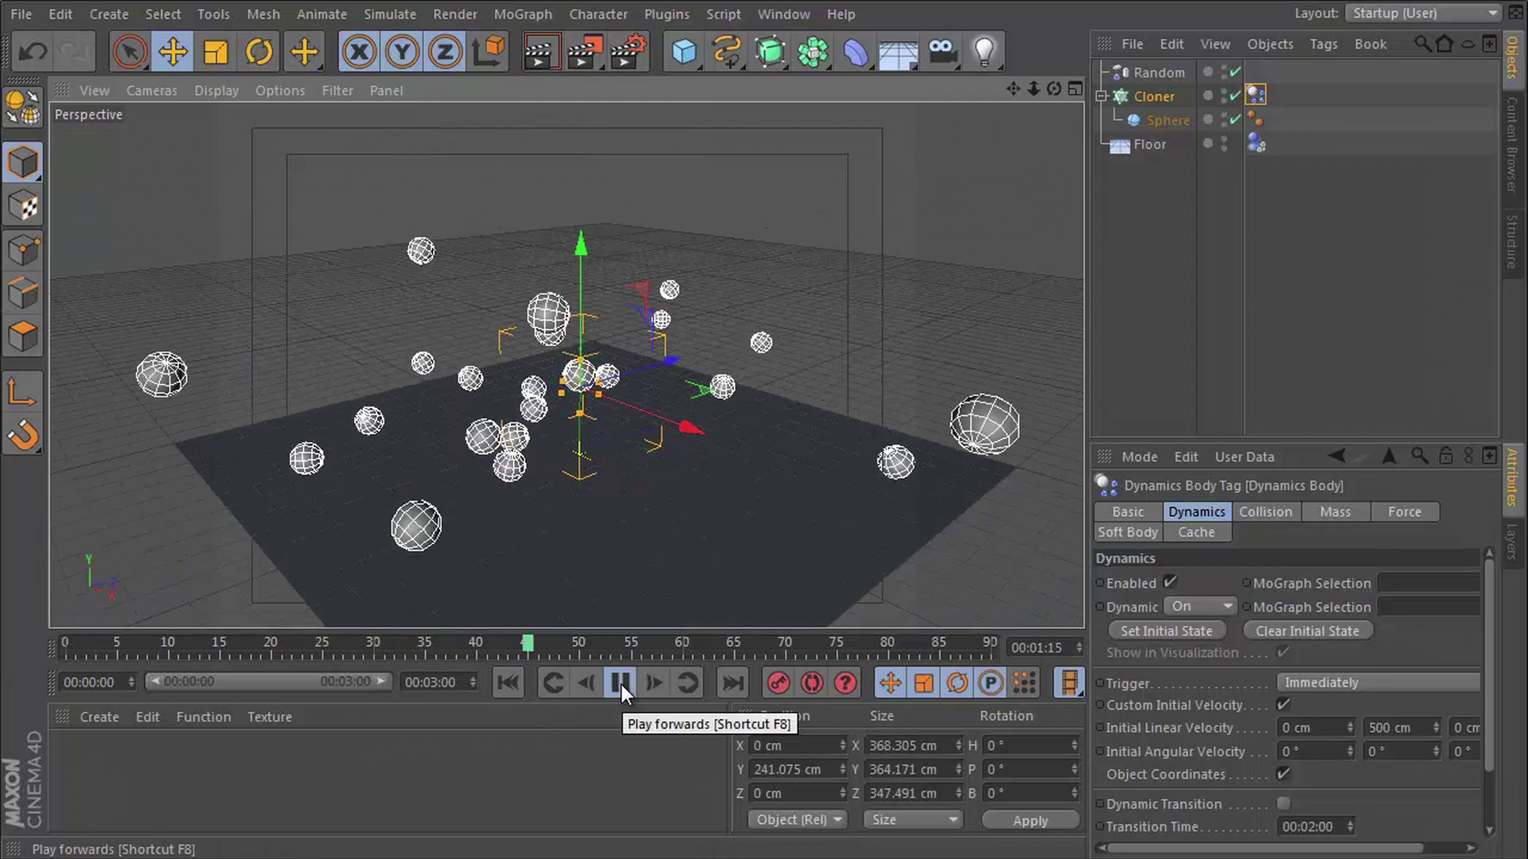
click(621, 683)
click(550, 685)
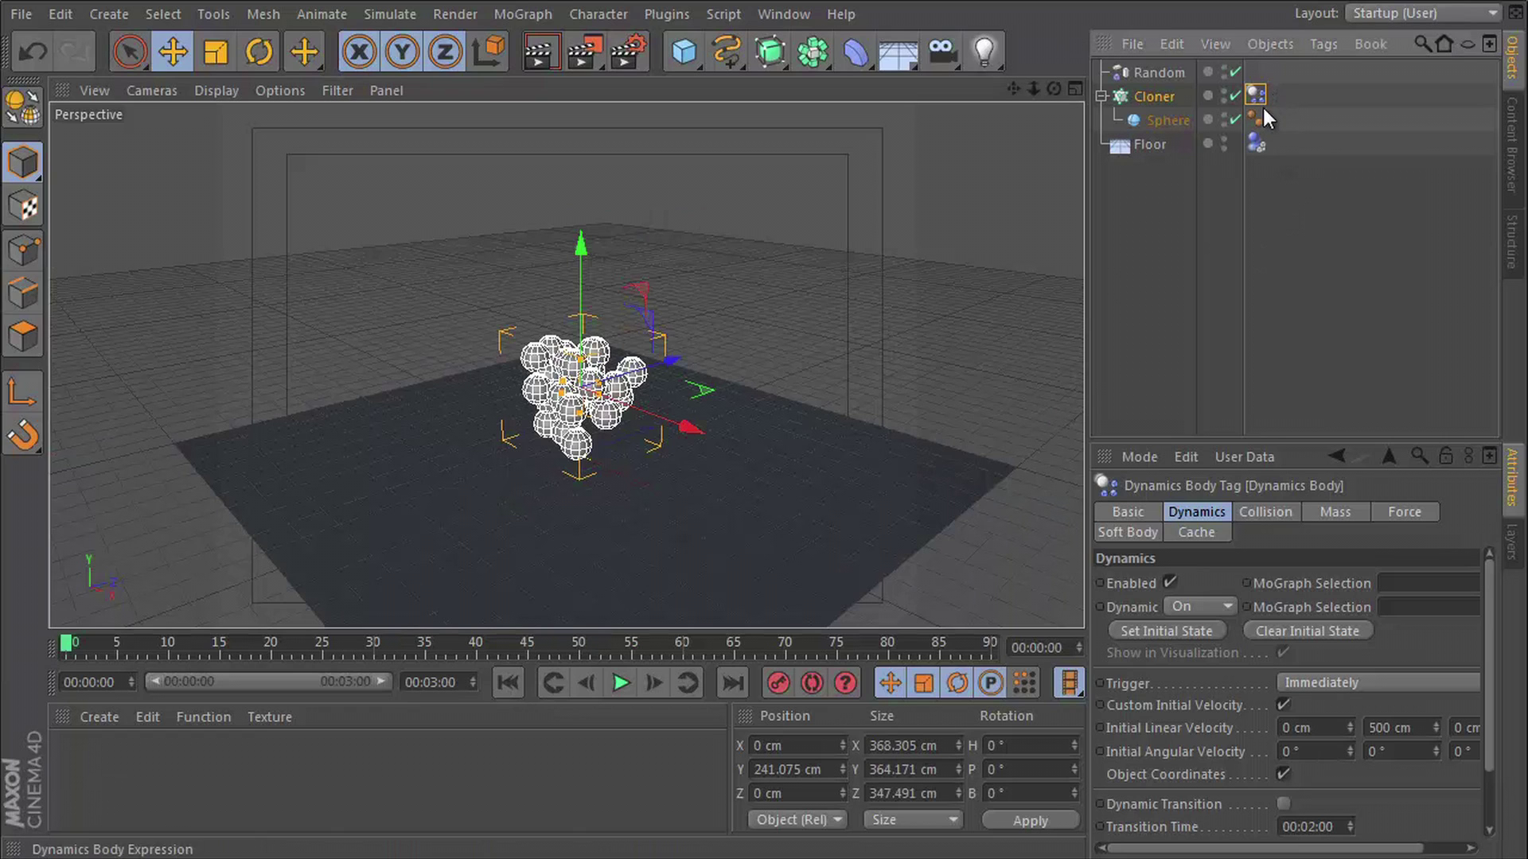
- Set Size Increment to 5 cm in the cloner tag's collision settings and test the playback
click(1260, 513)
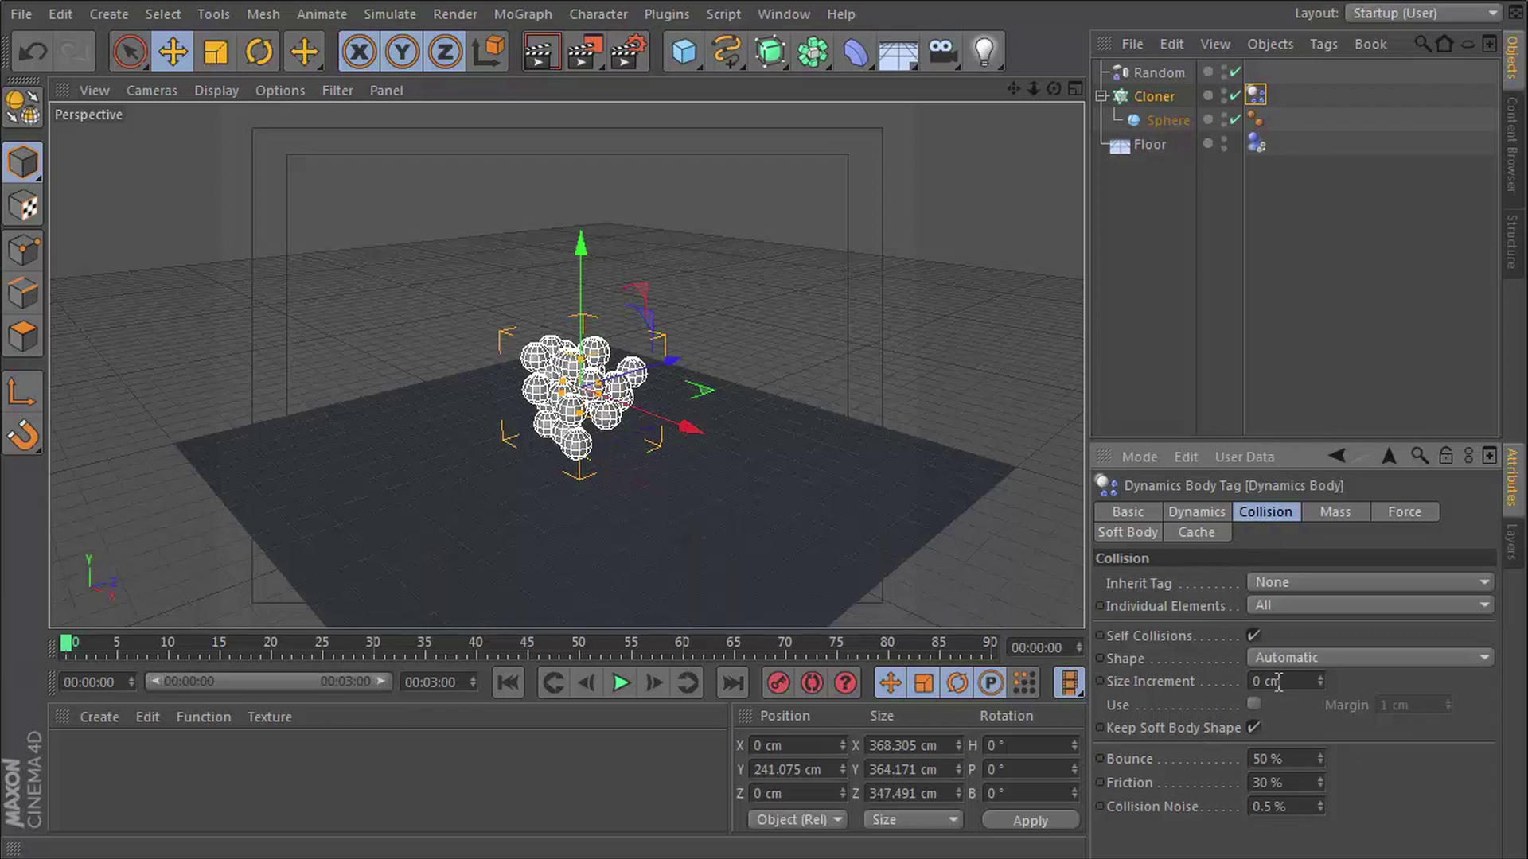
text(5)
key(Return)
click(621, 682)
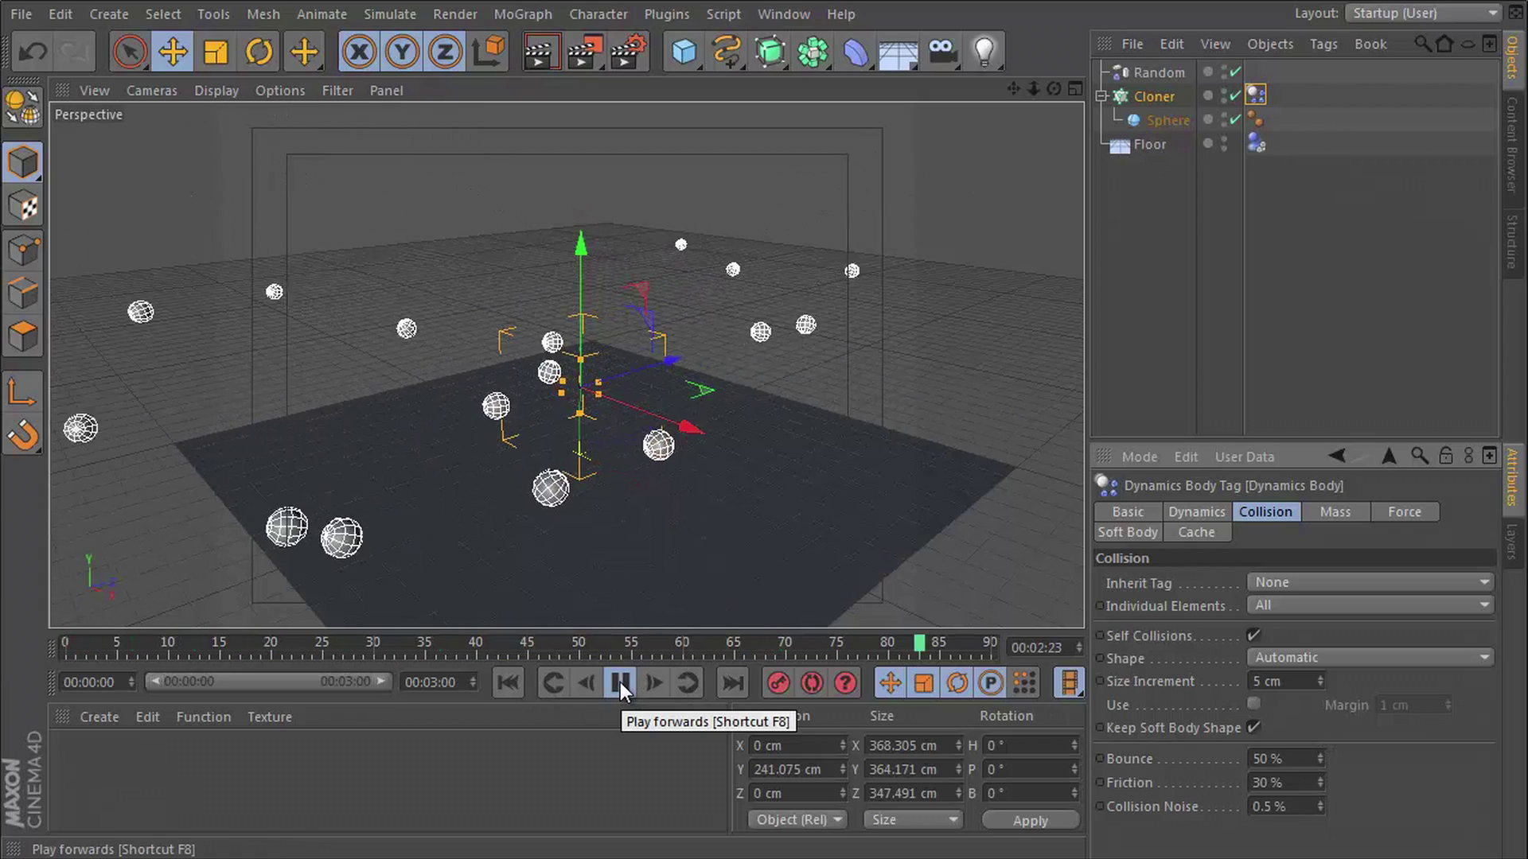
click(619, 681)
- Set the Cloner's grid array count to 5 in all three directions
click(1154, 97)
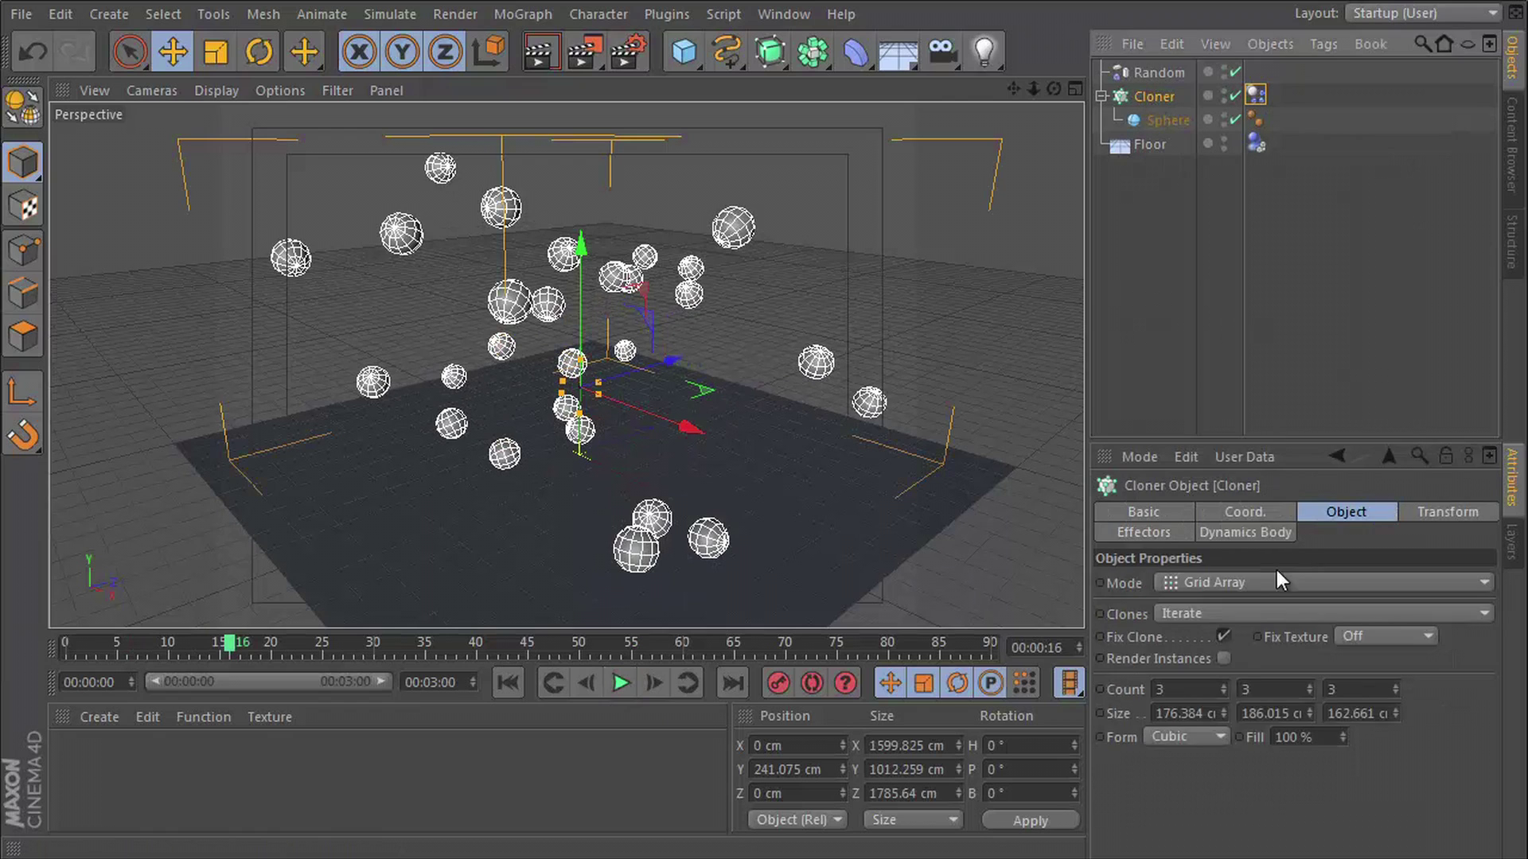
click(1242, 512)
click(1345, 512)
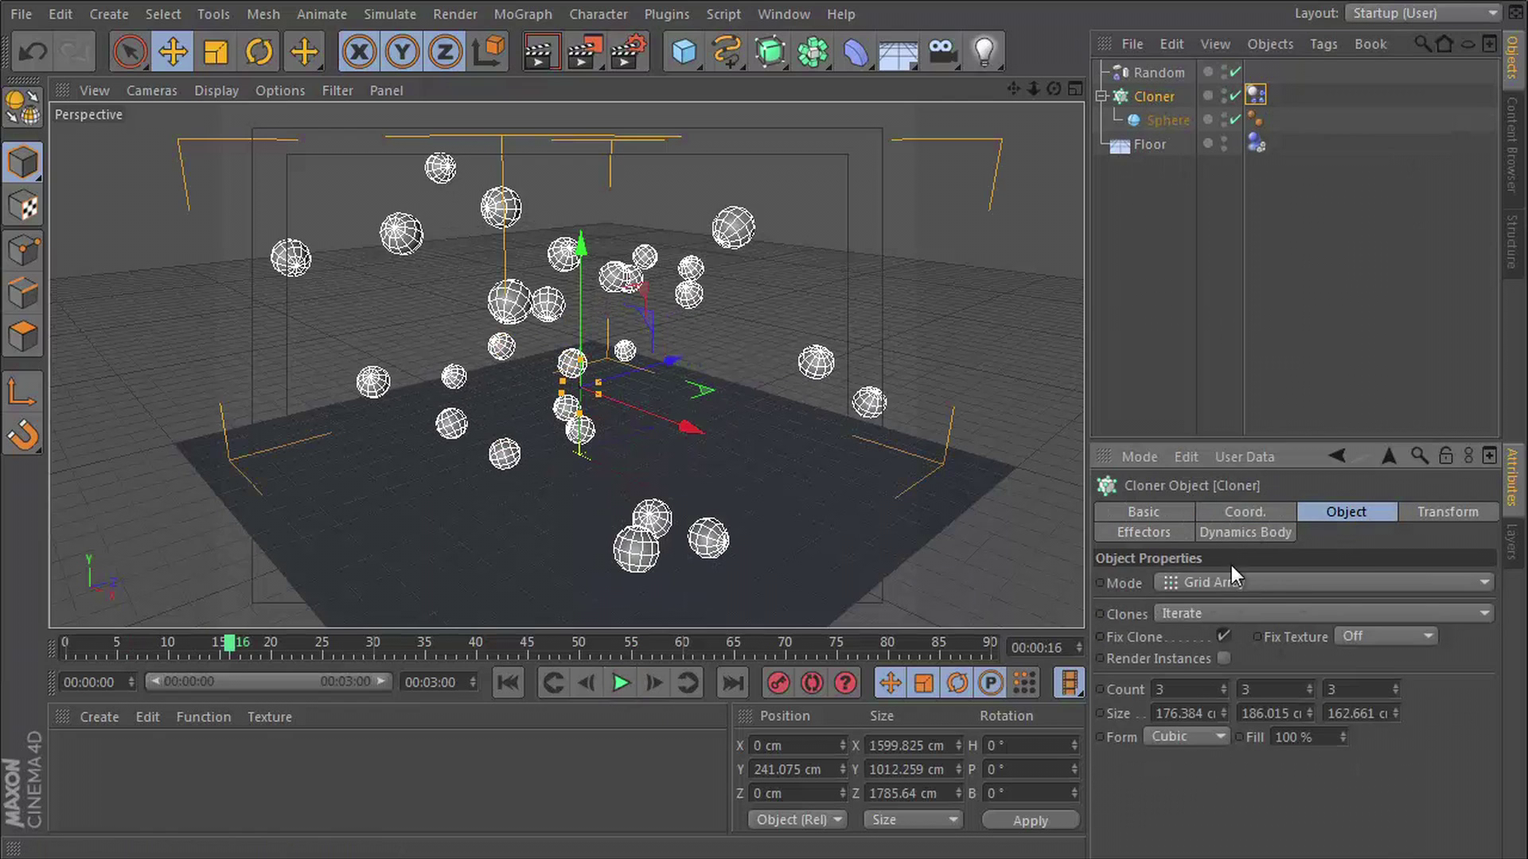
click(1274, 689)
text(5)
key(Tab)
text(5)
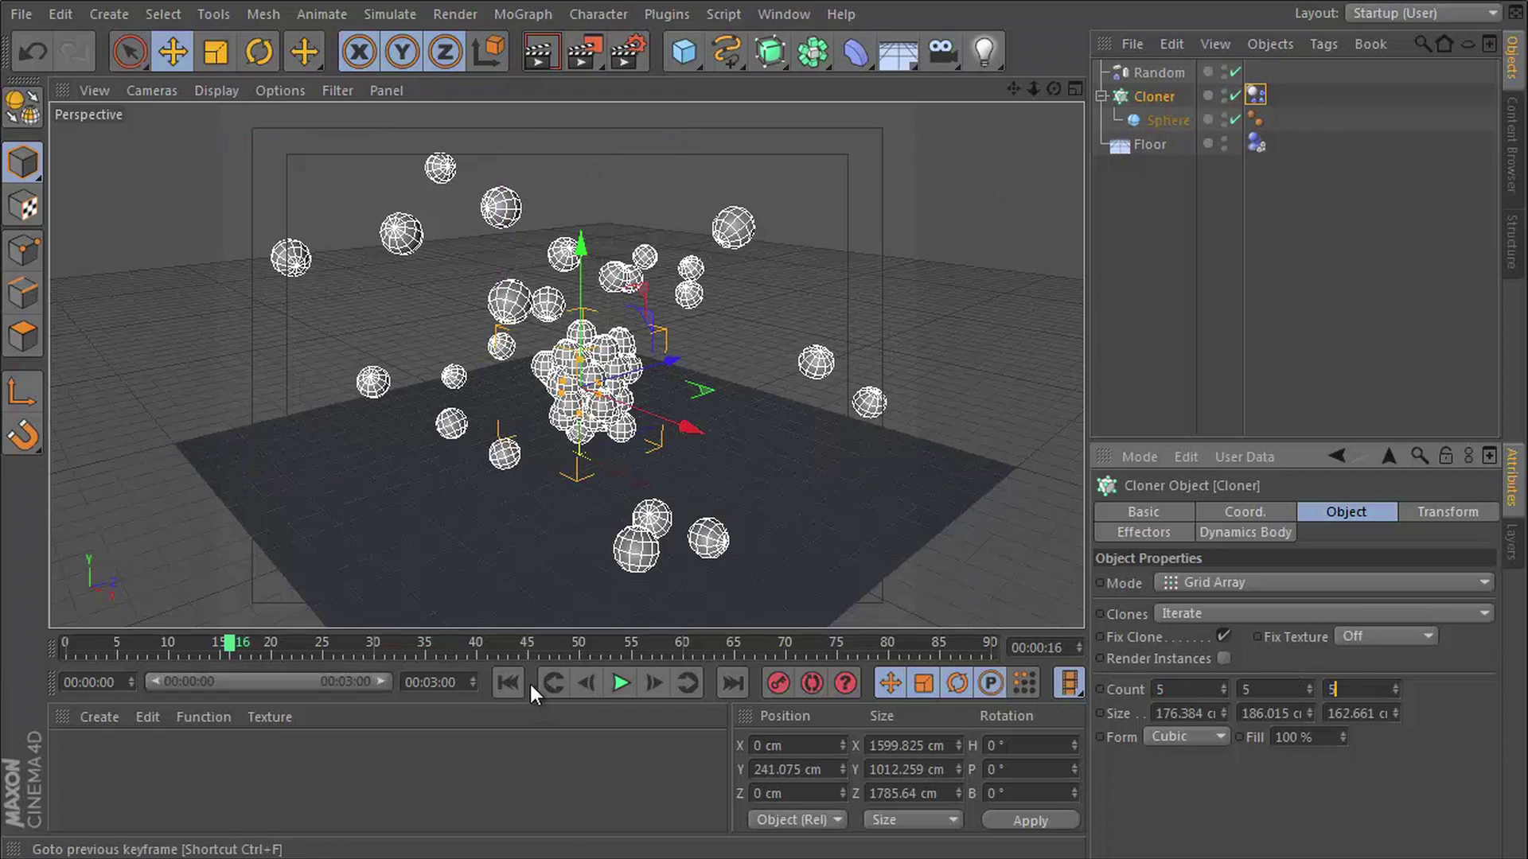
- Play the simulation with the denser sphere grid, rewind and replay it from the start
click(620, 683)
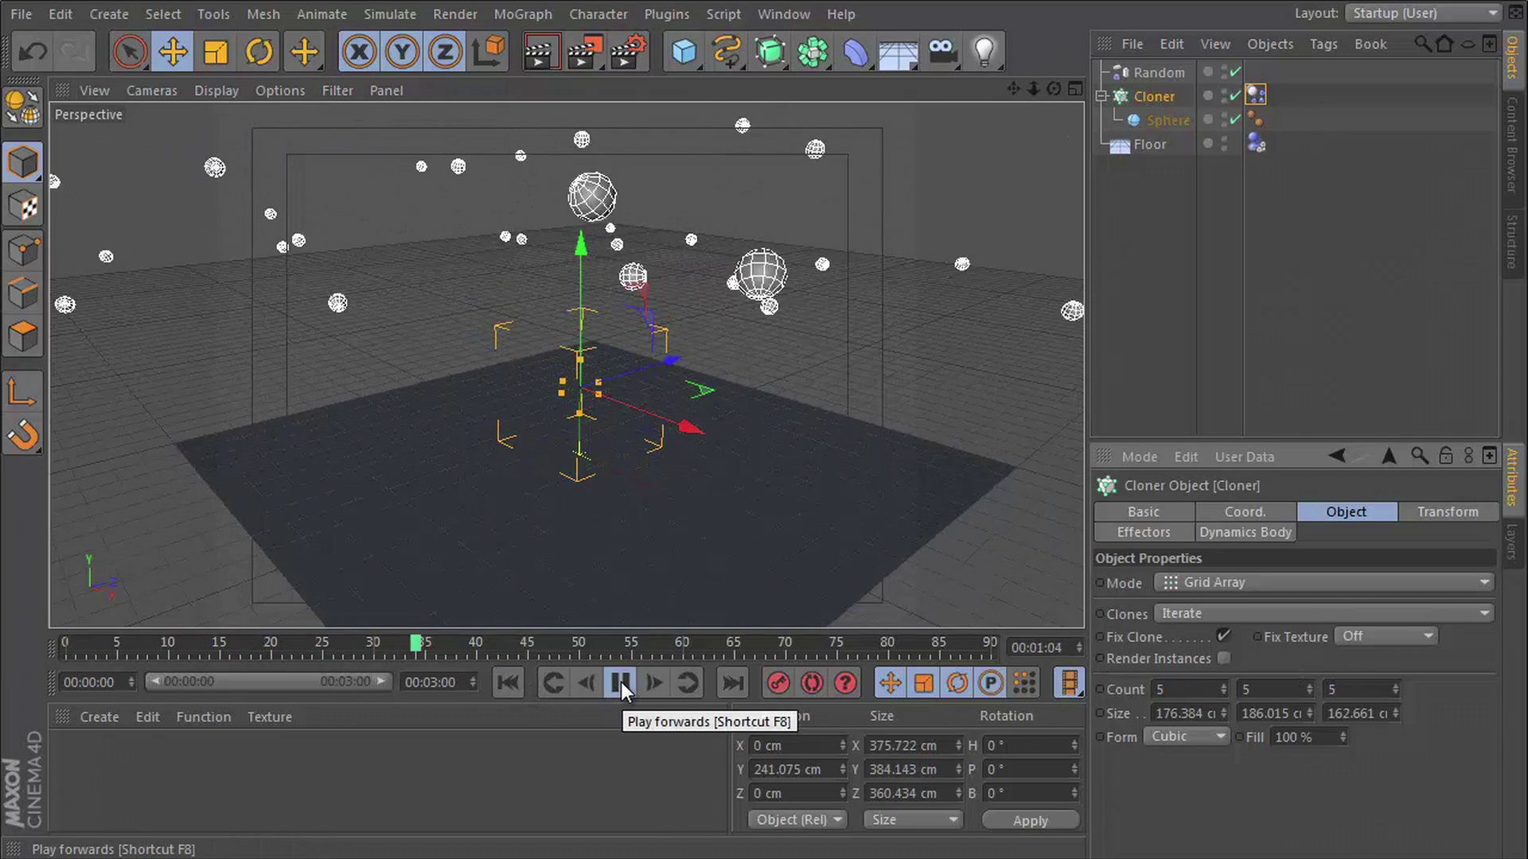
click(621, 681)
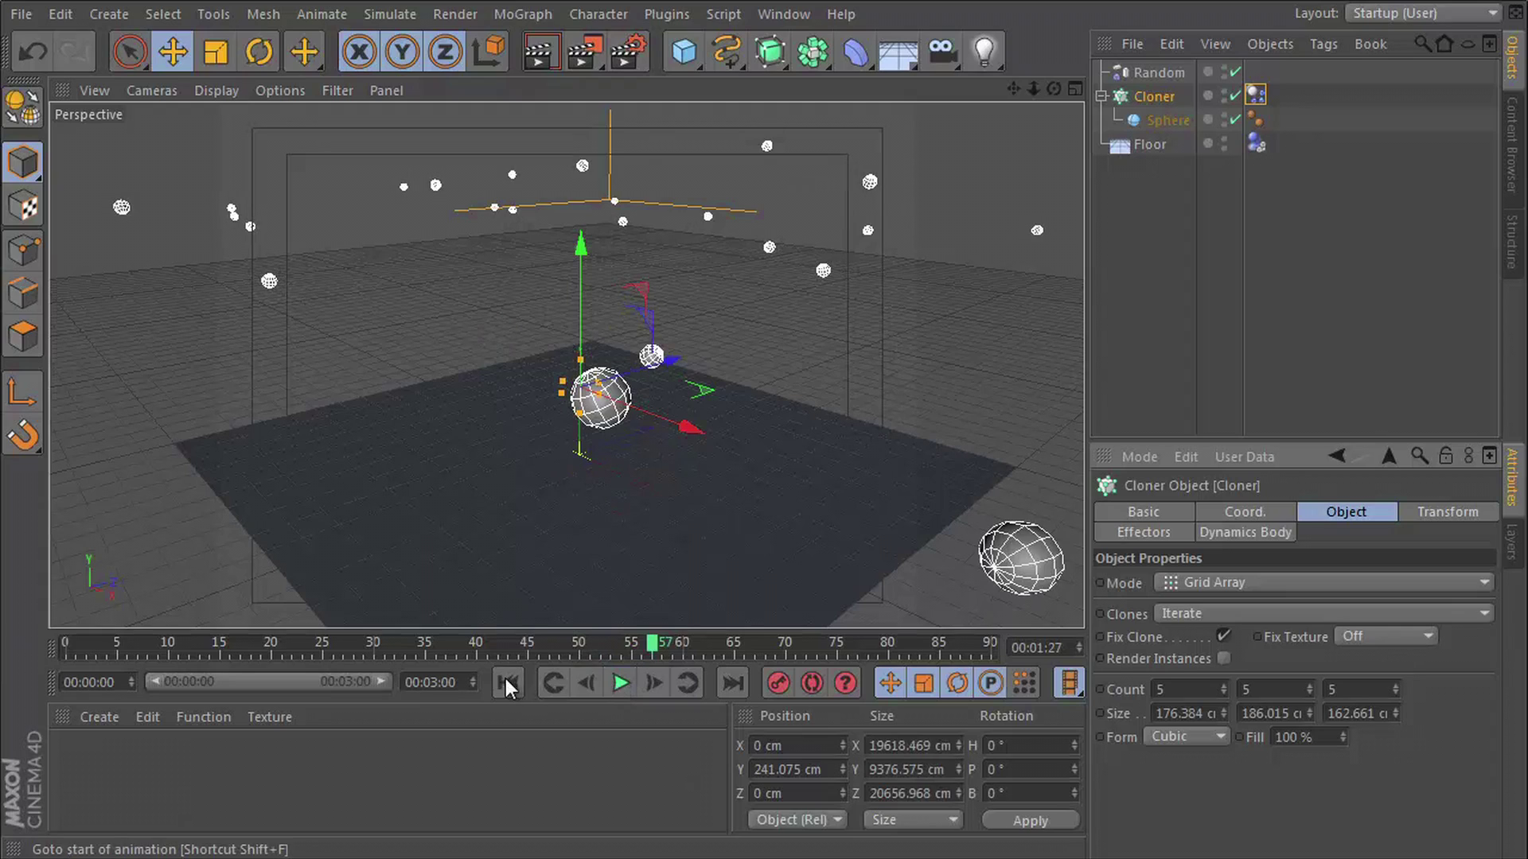
click(508, 683)
click(613, 682)
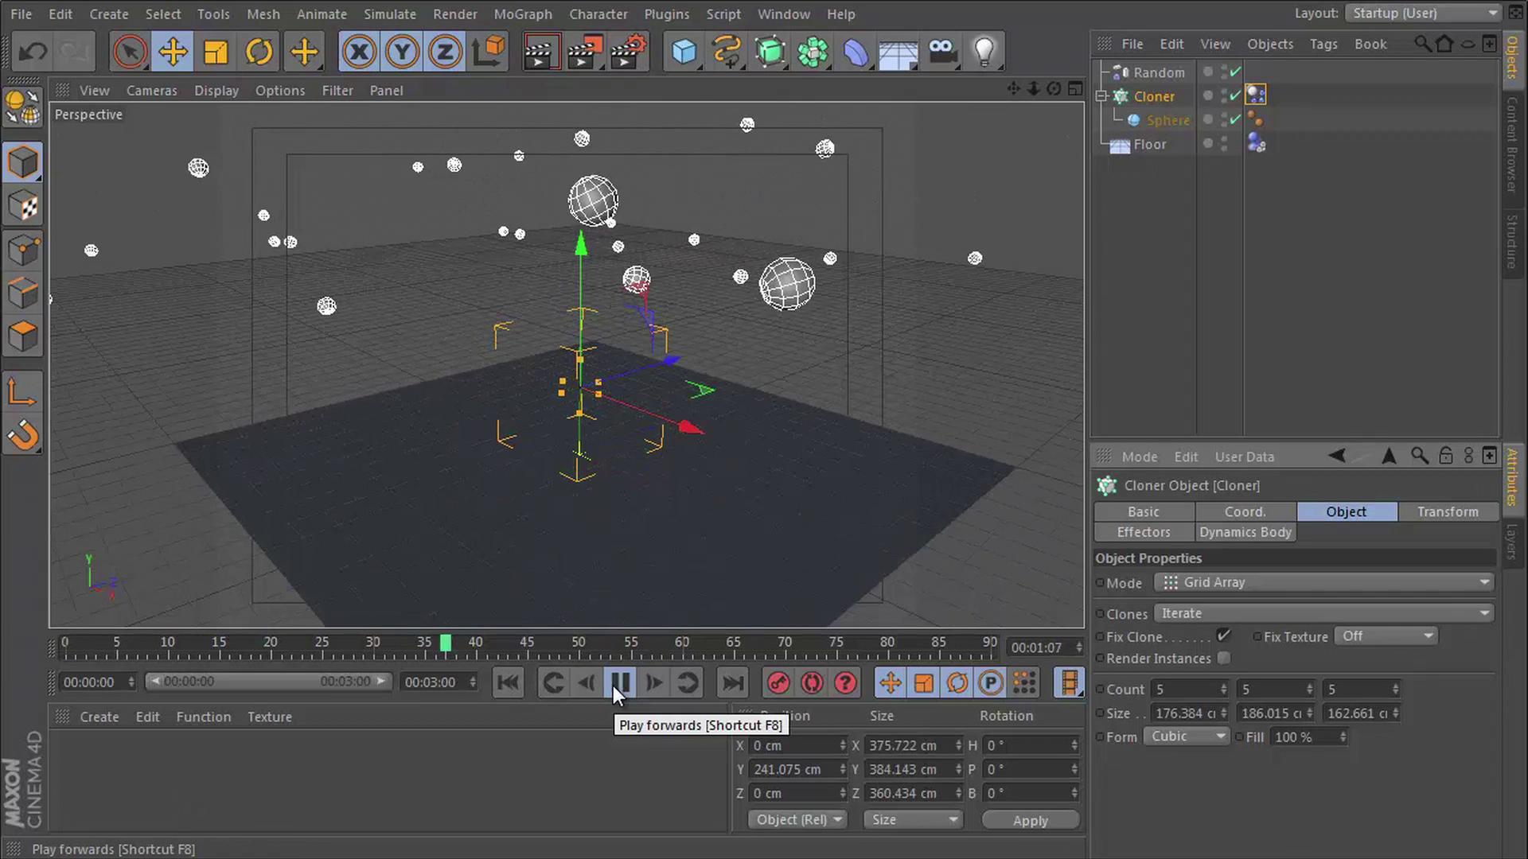
click(615, 689)
- Set Size Increment back to 0 cm in the cloner tag's collision settings and play the simulation from the start
click(1255, 93)
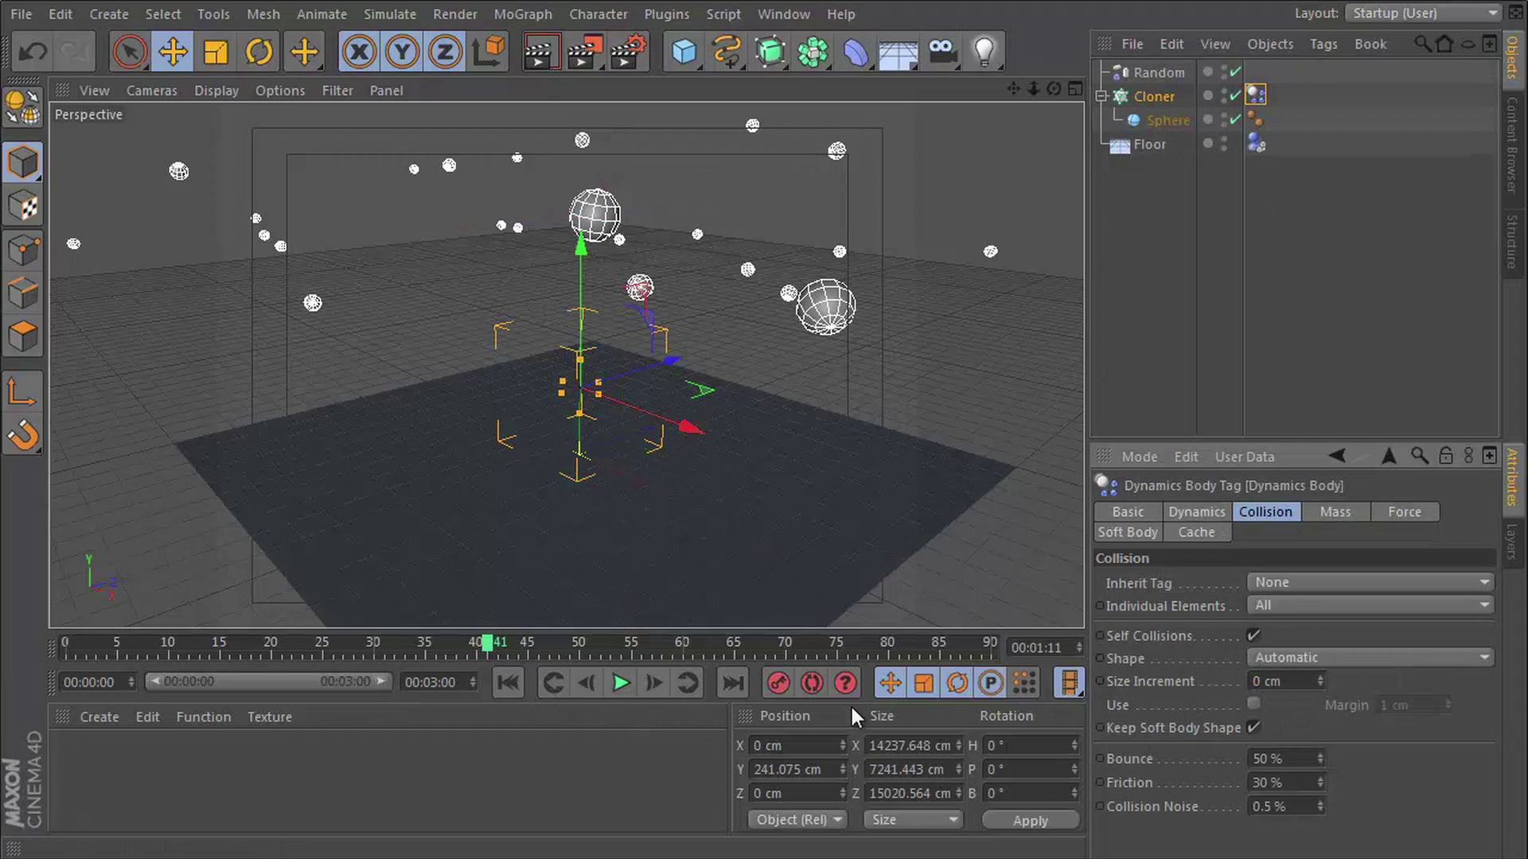
click(503, 684)
click(622, 686)
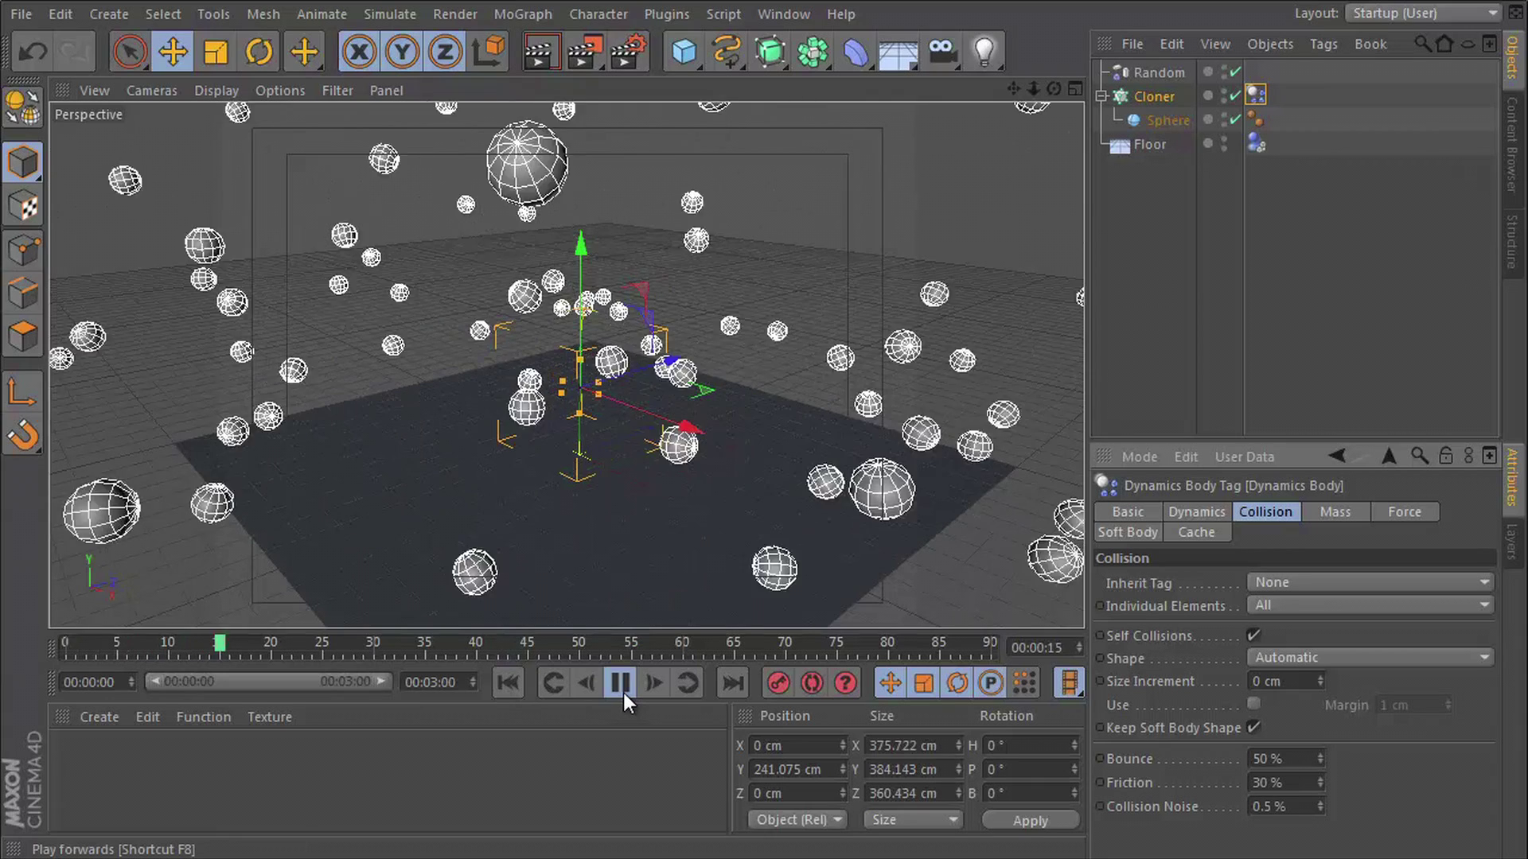
click(622, 686)
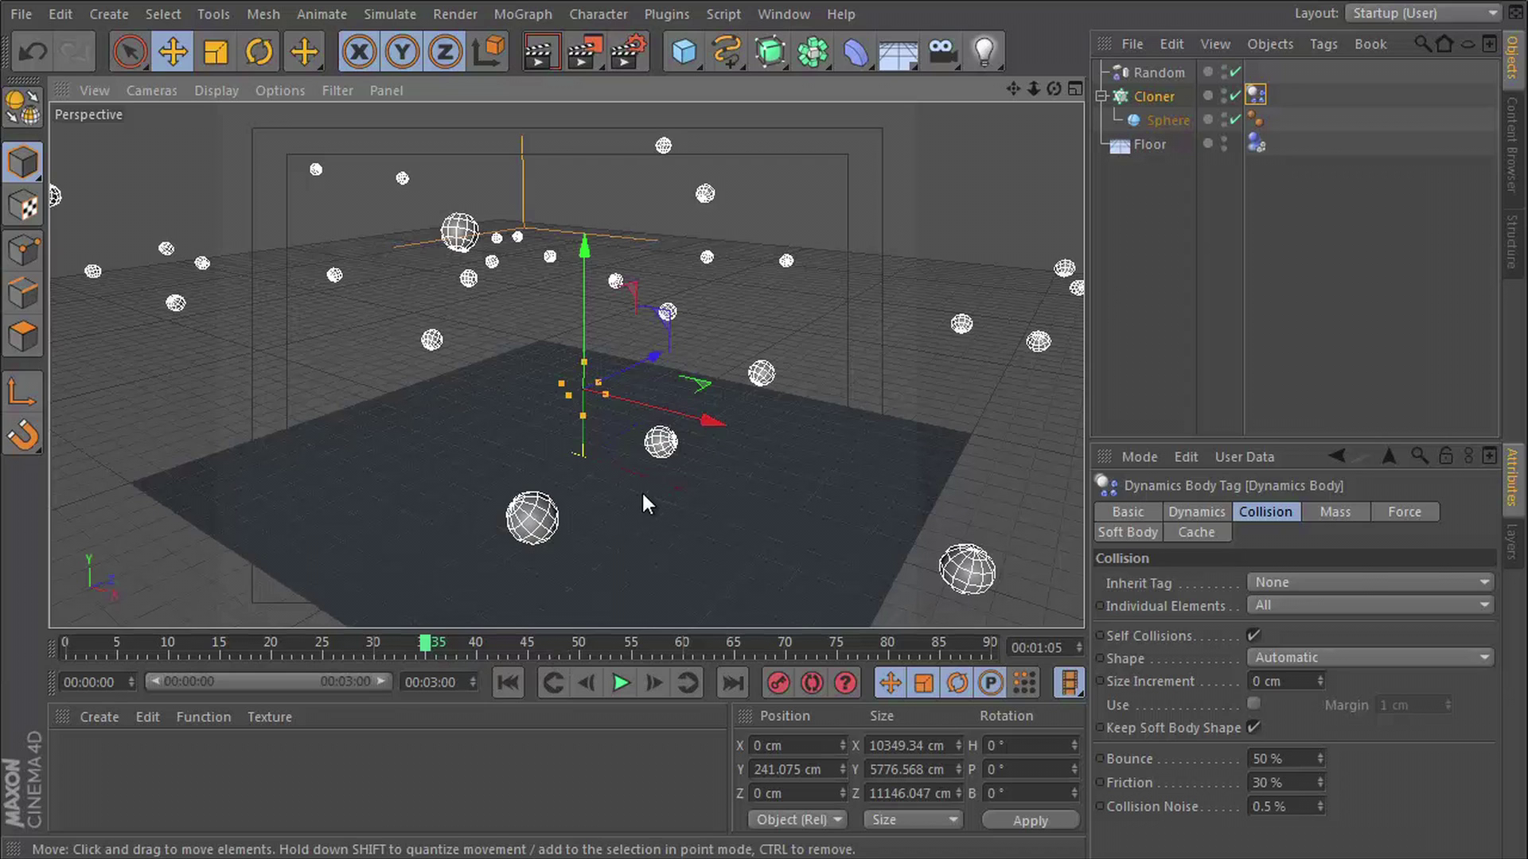
- Keyframe the project's dynamics Time Scale at 100% on frame 0, test the playback and rewind
key(ctrl+d)
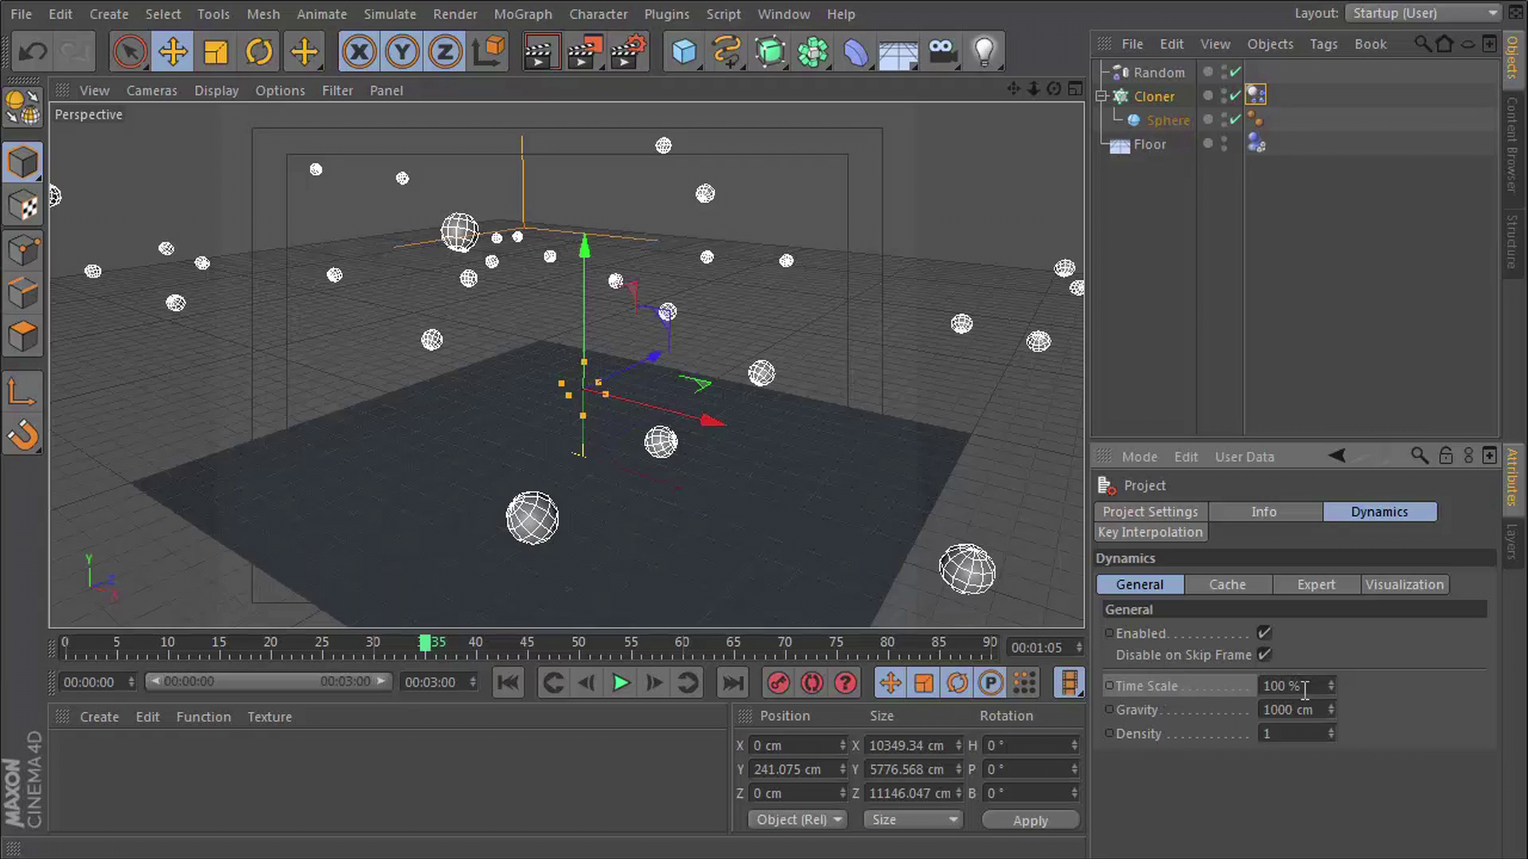
drag(425, 644, 67, 644)
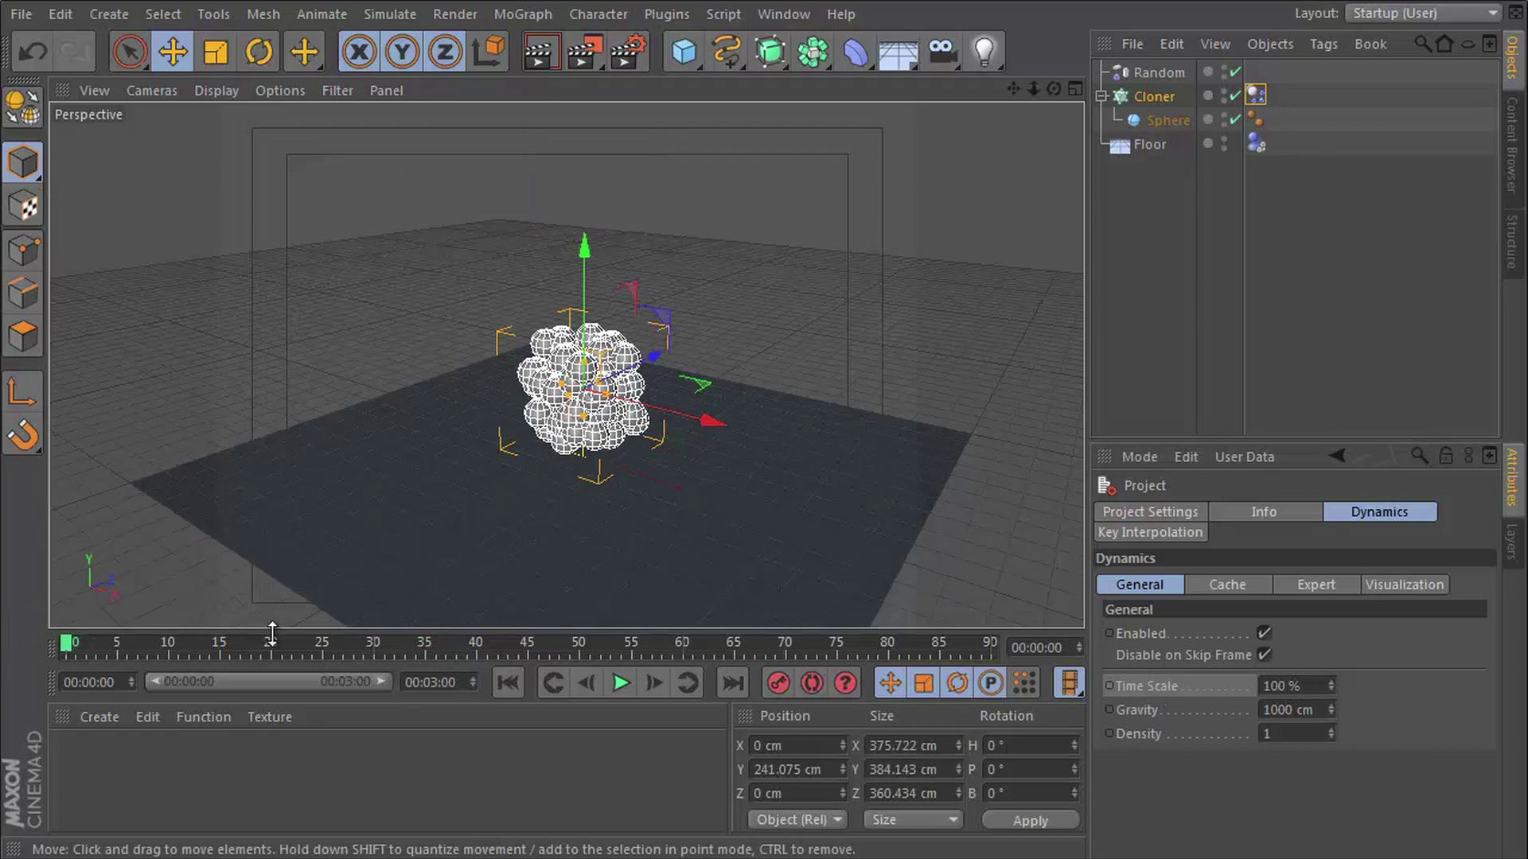
ctrl+click(1108, 686)
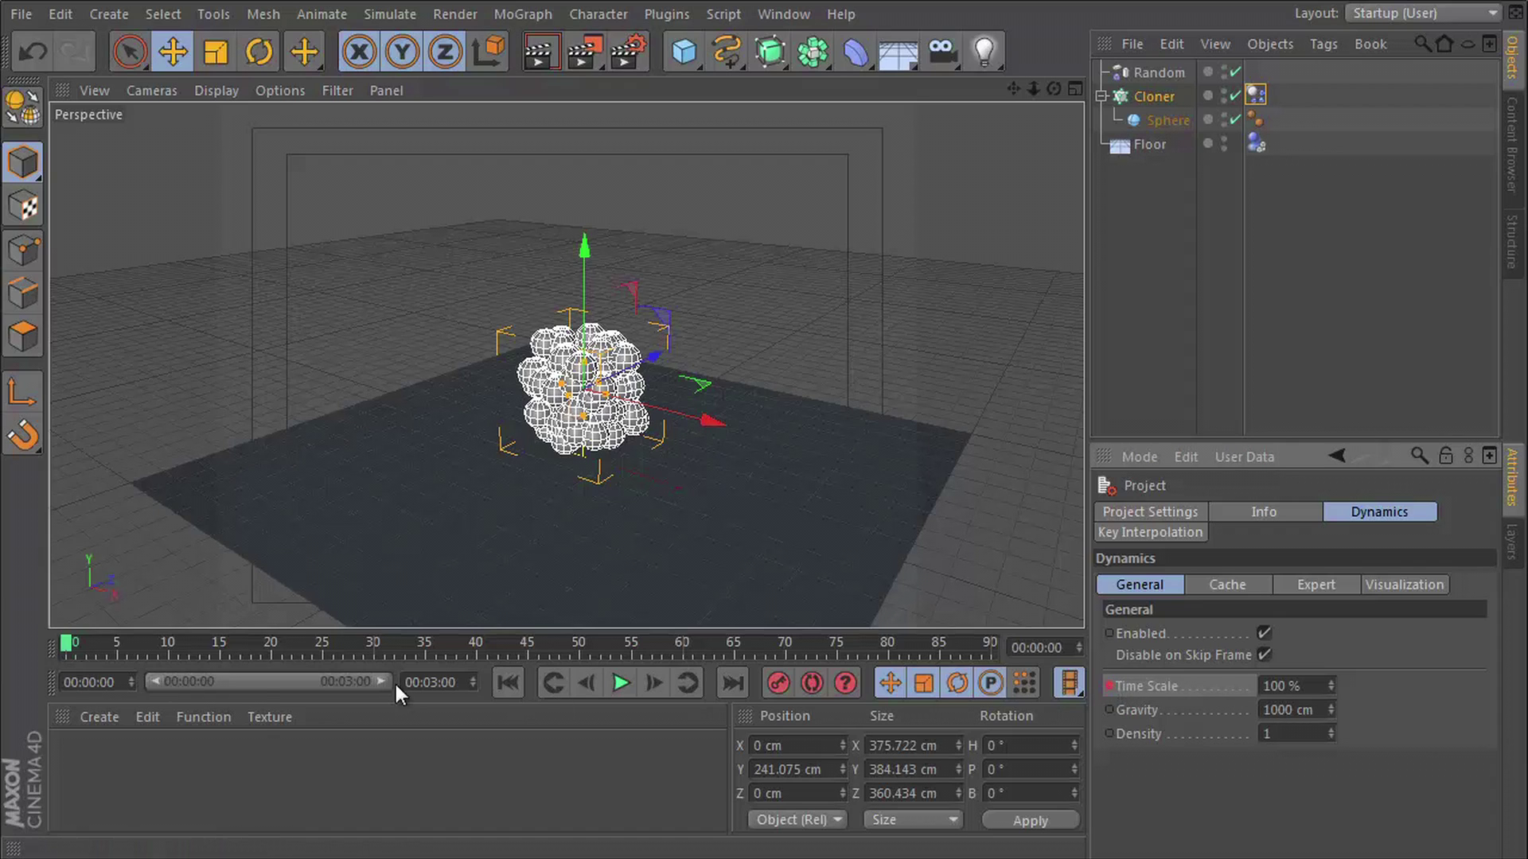
click(619, 682)
click(619, 683)
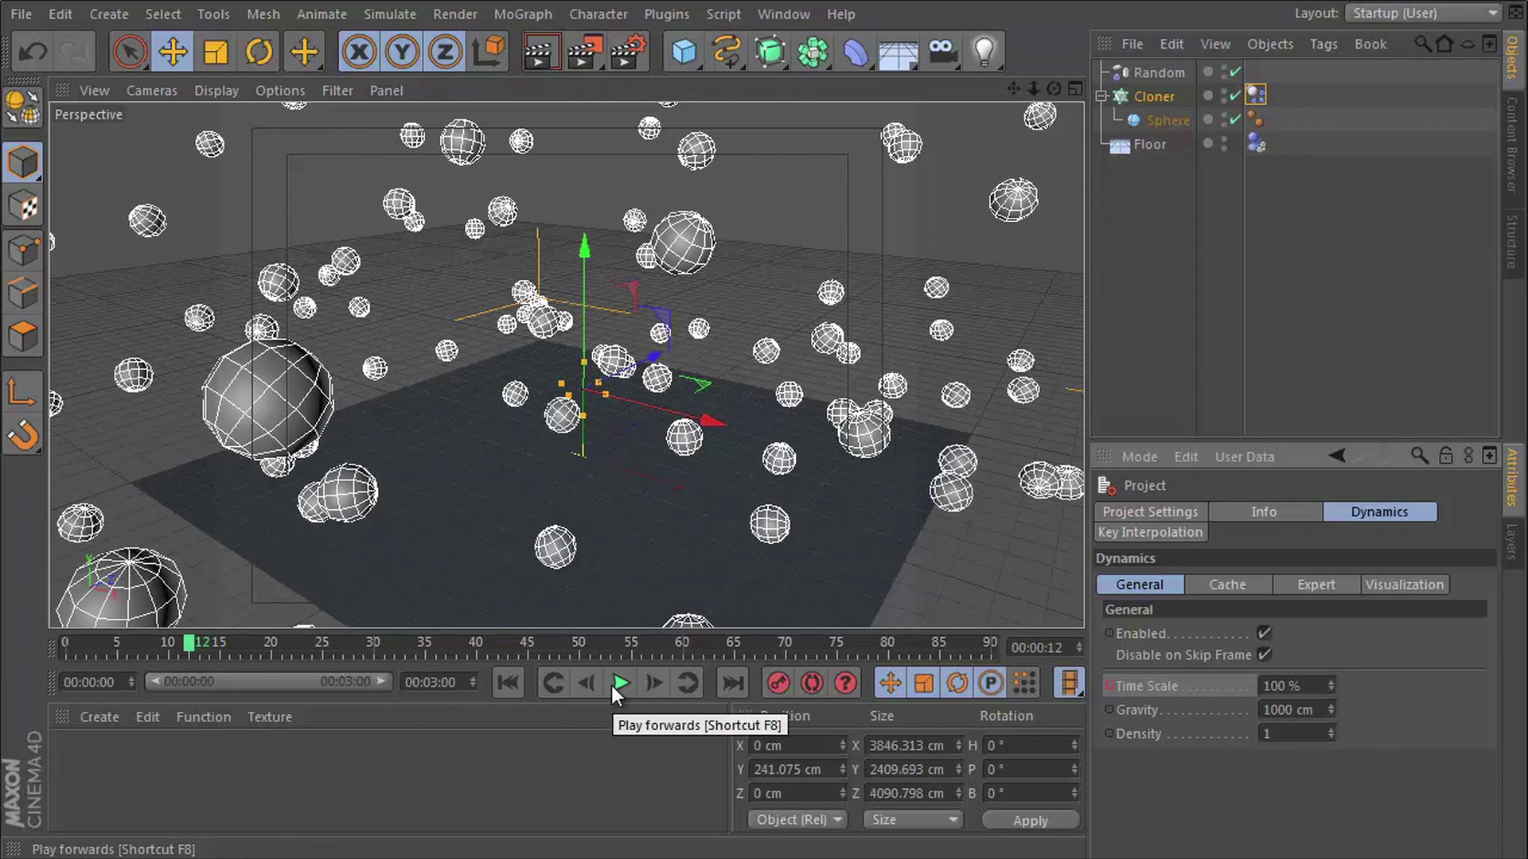
click(508, 682)
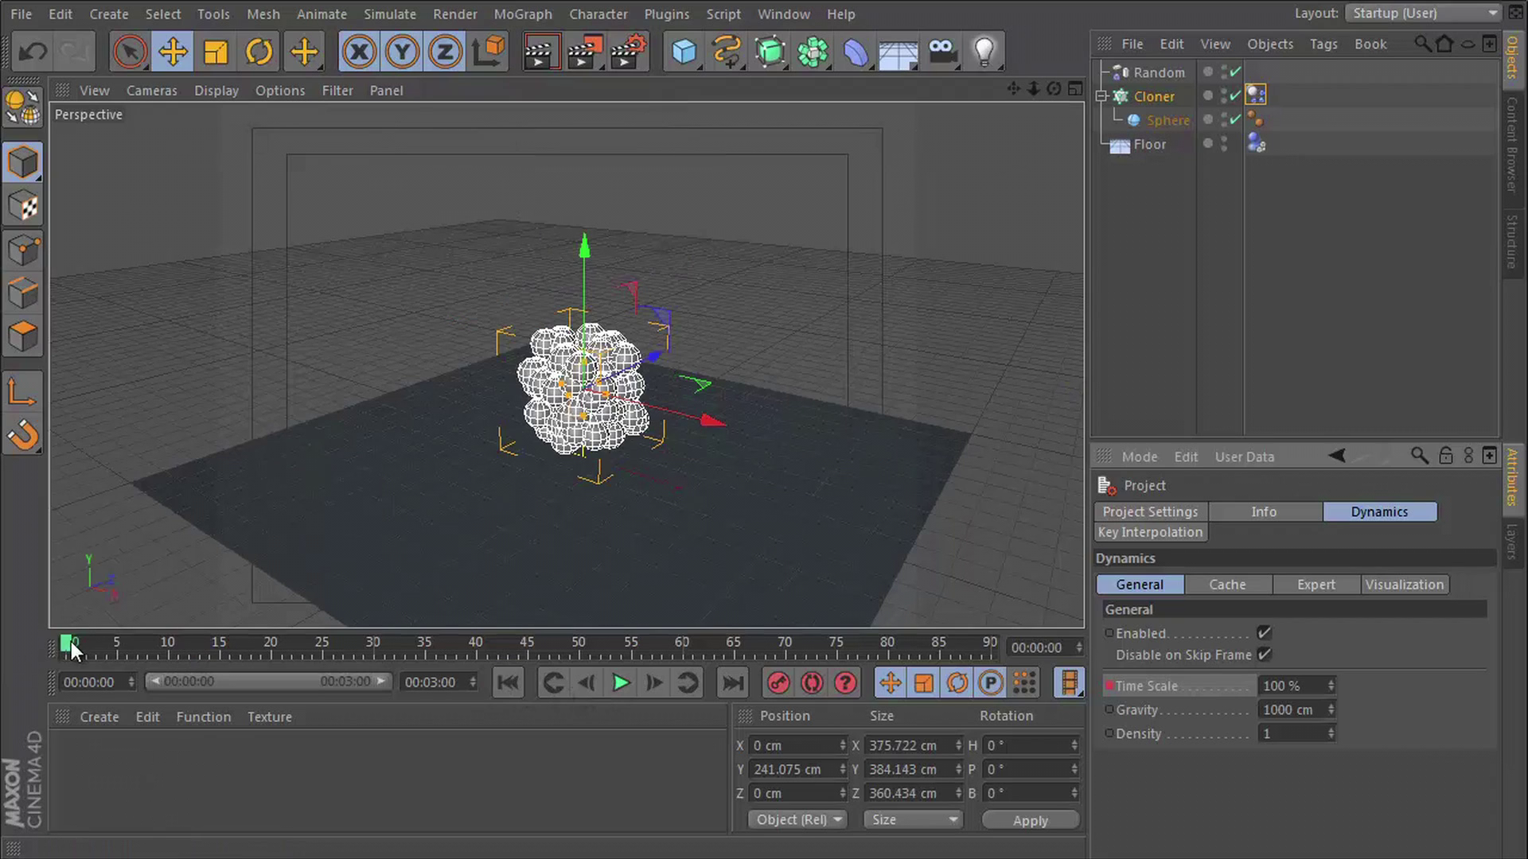
- Keyframe the dynamics Time Scale at 0% on frame 10 and play the simulation from the start
drag(70, 642, 169, 665)
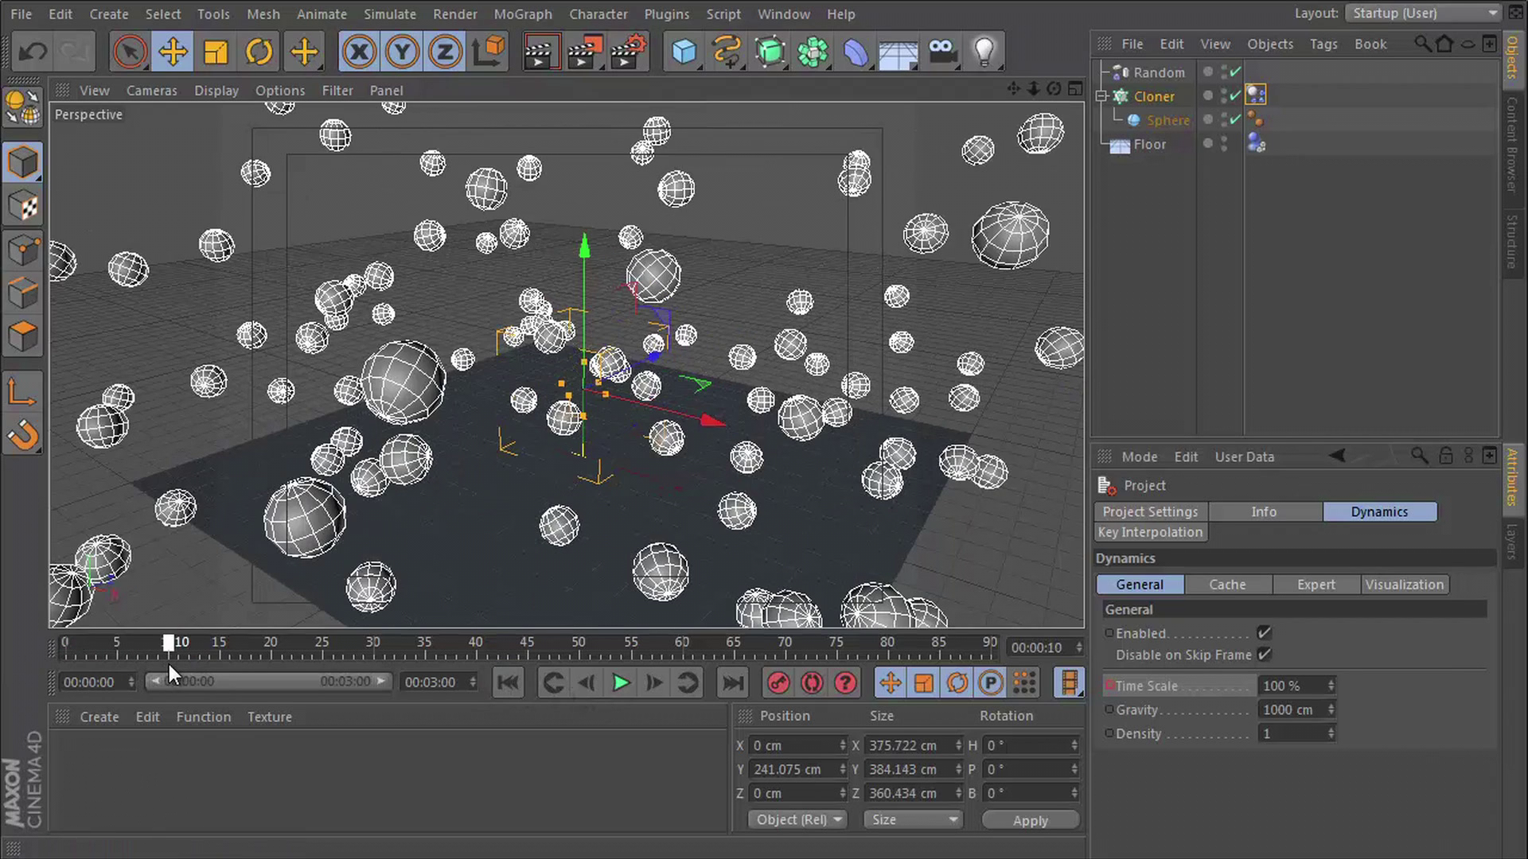
double_click(1282, 685)
text(0)
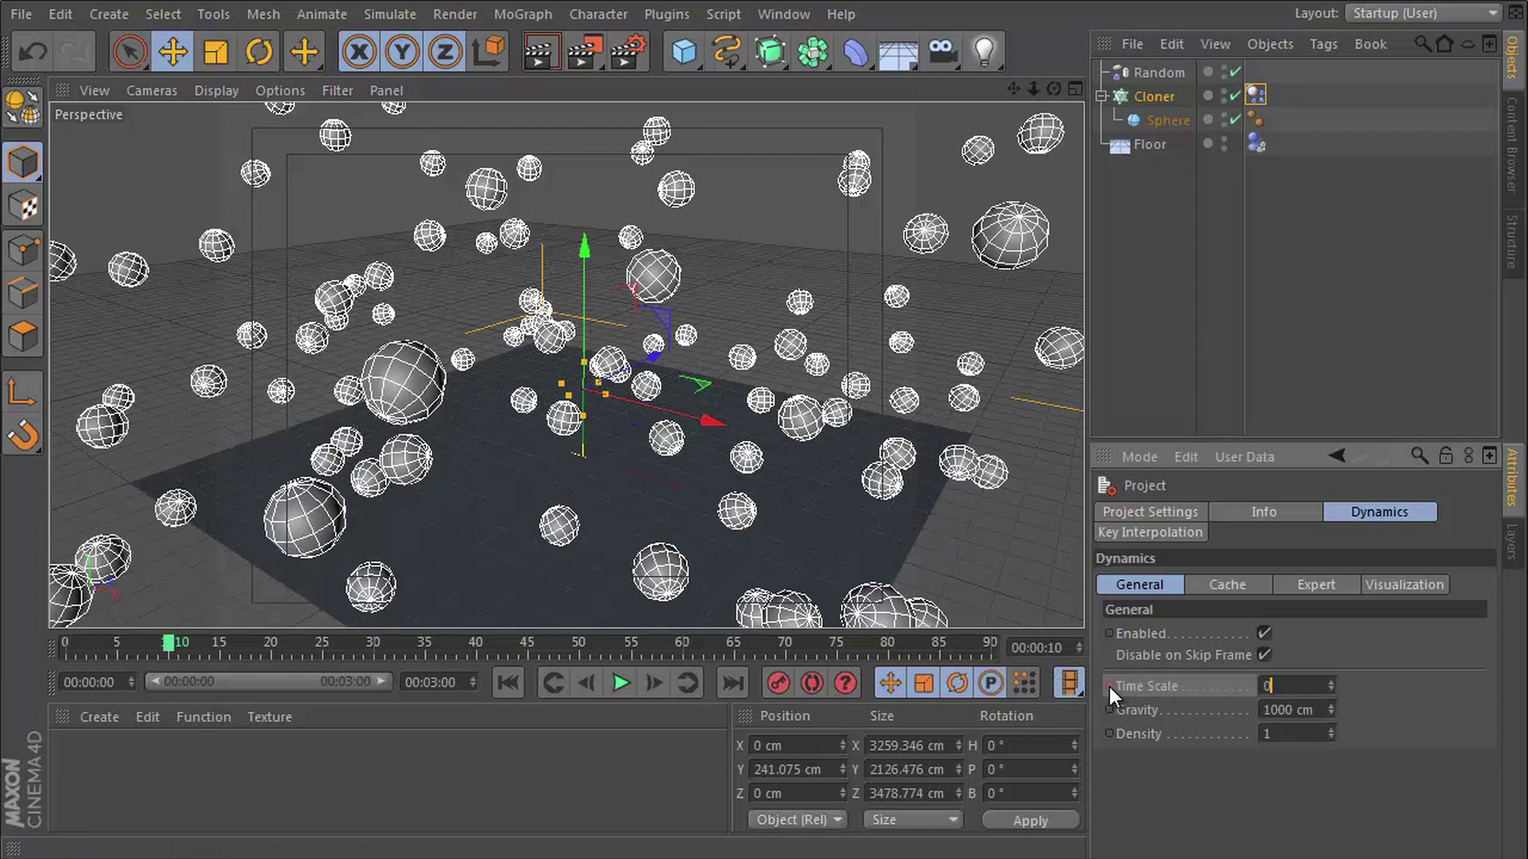
ctrl+click(1109, 686)
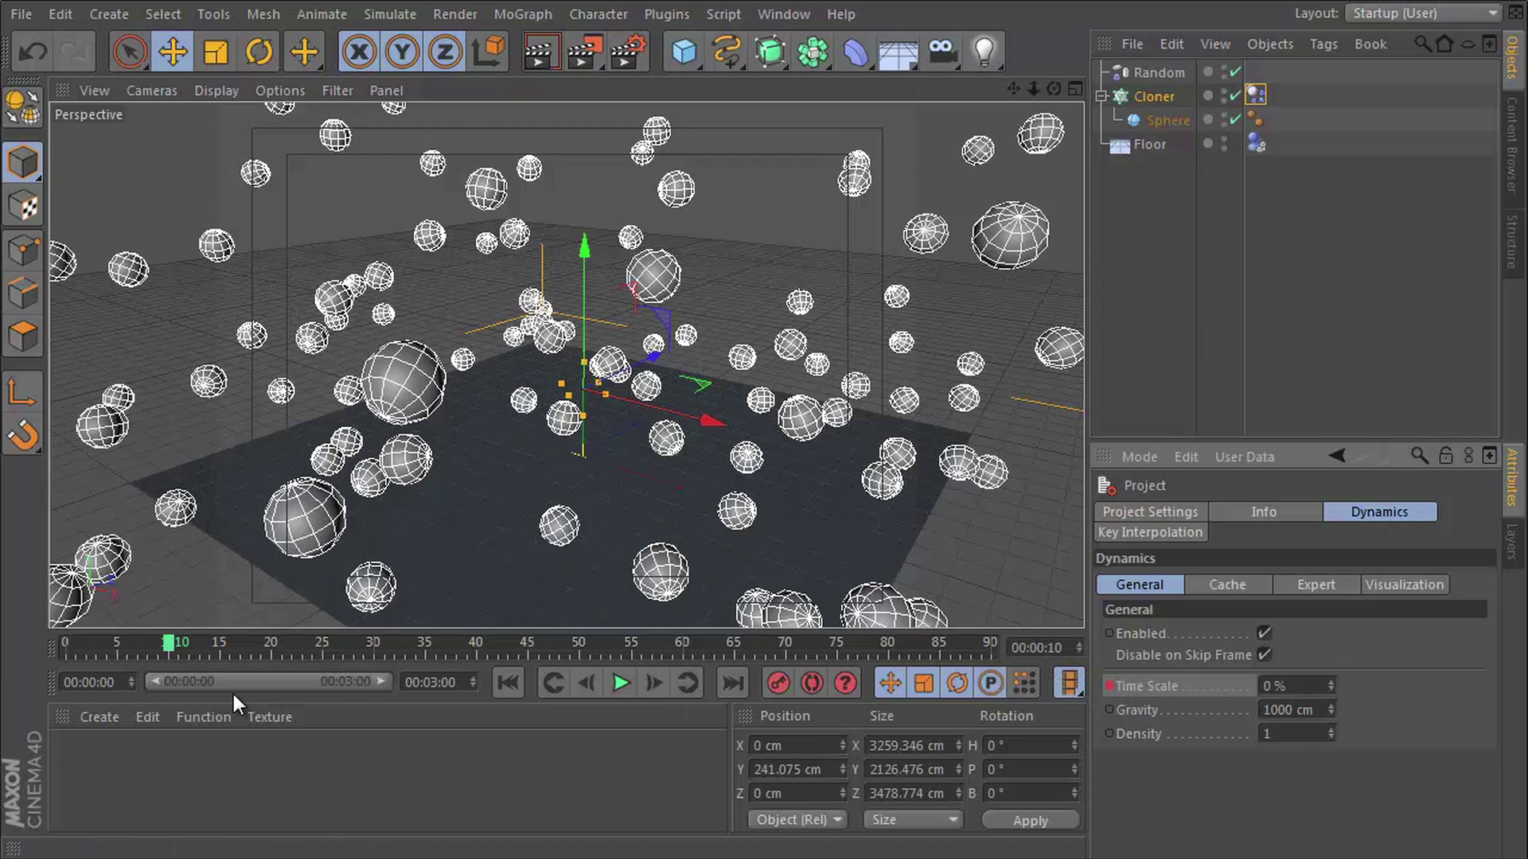
click(508, 682)
click(612, 684)
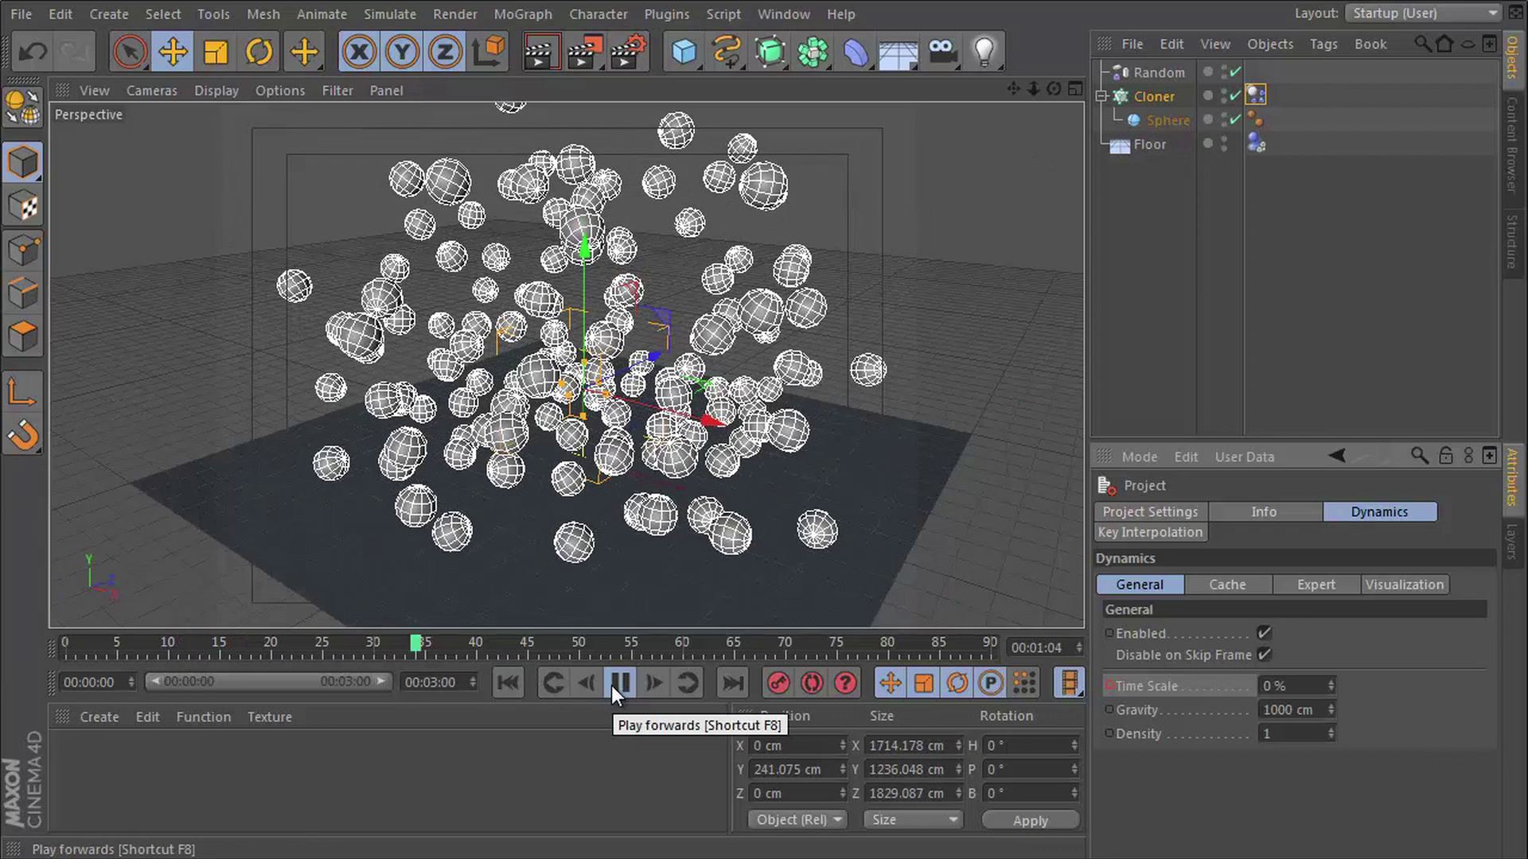
click(612, 685)
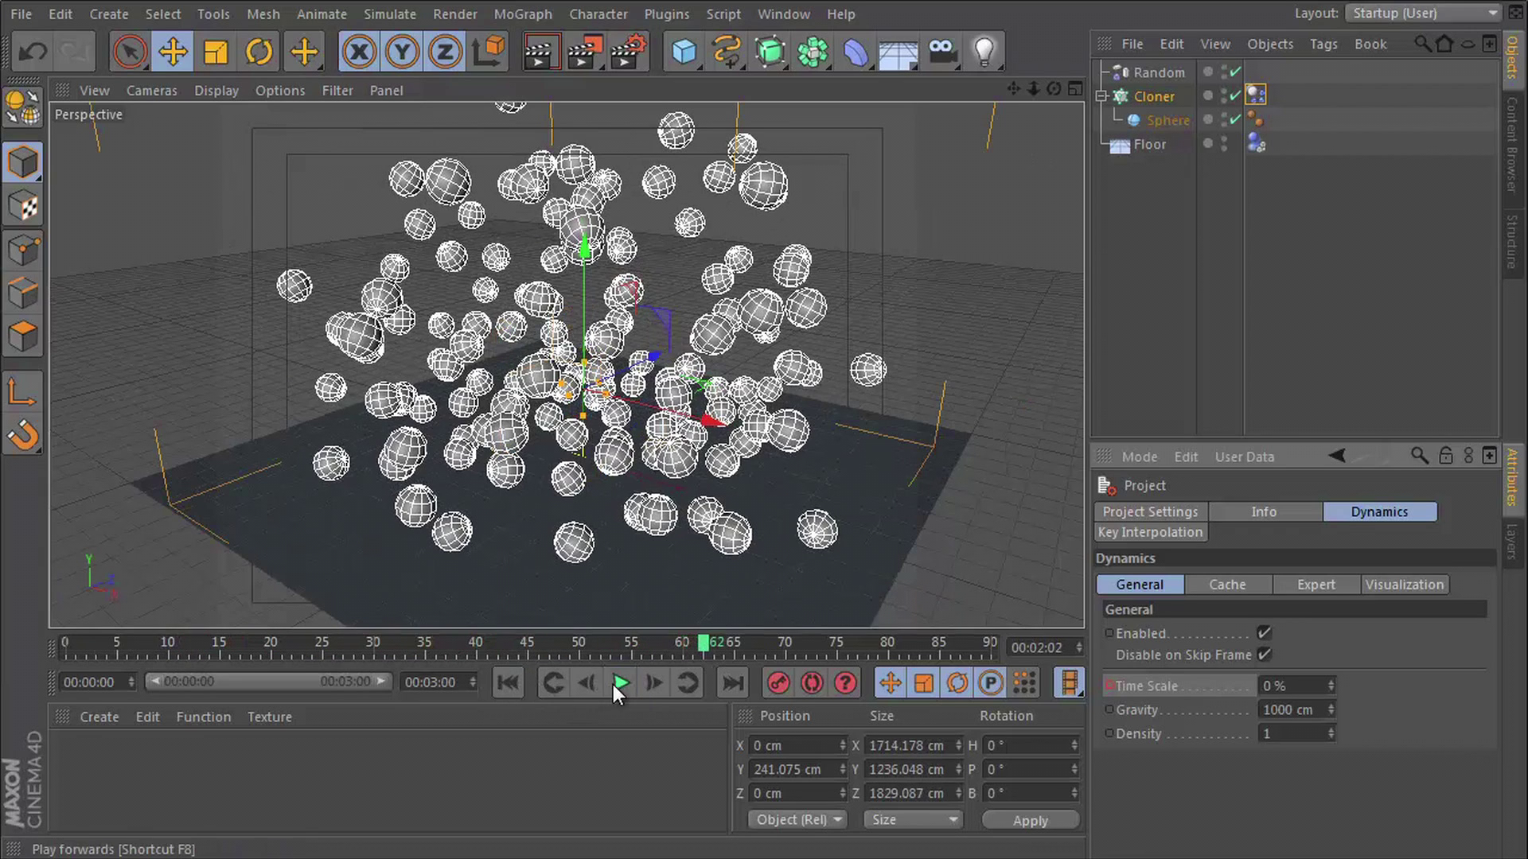
- Keyframe the dynamics Time Scale at 0% on frame 50 and at 100% on frame 60
drag(705, 643, 580, 658)
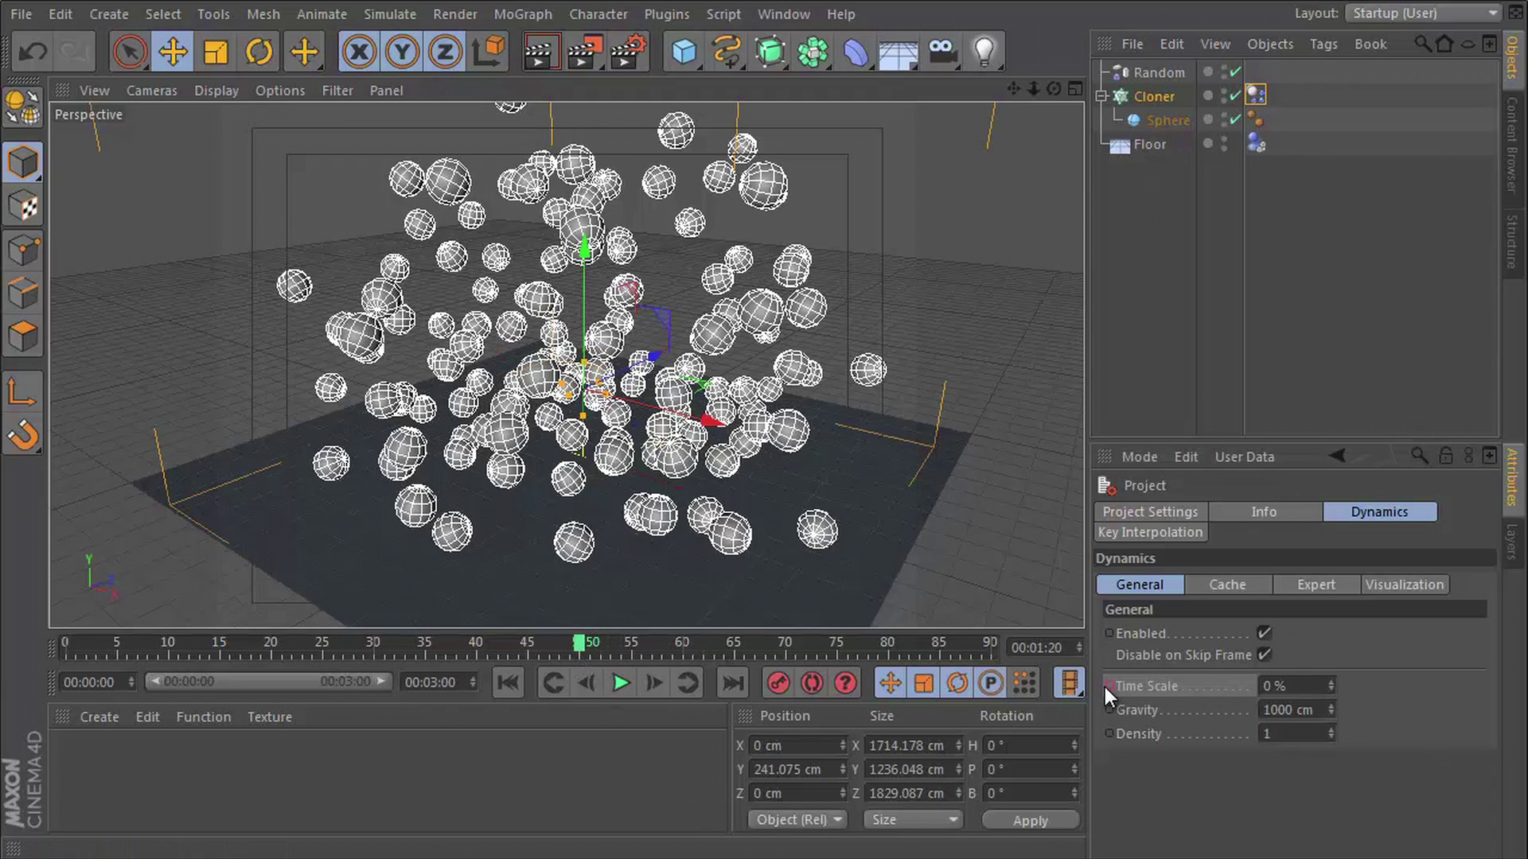
drag(579, 648, 680, 668)
click(1313, 685)
text(1)
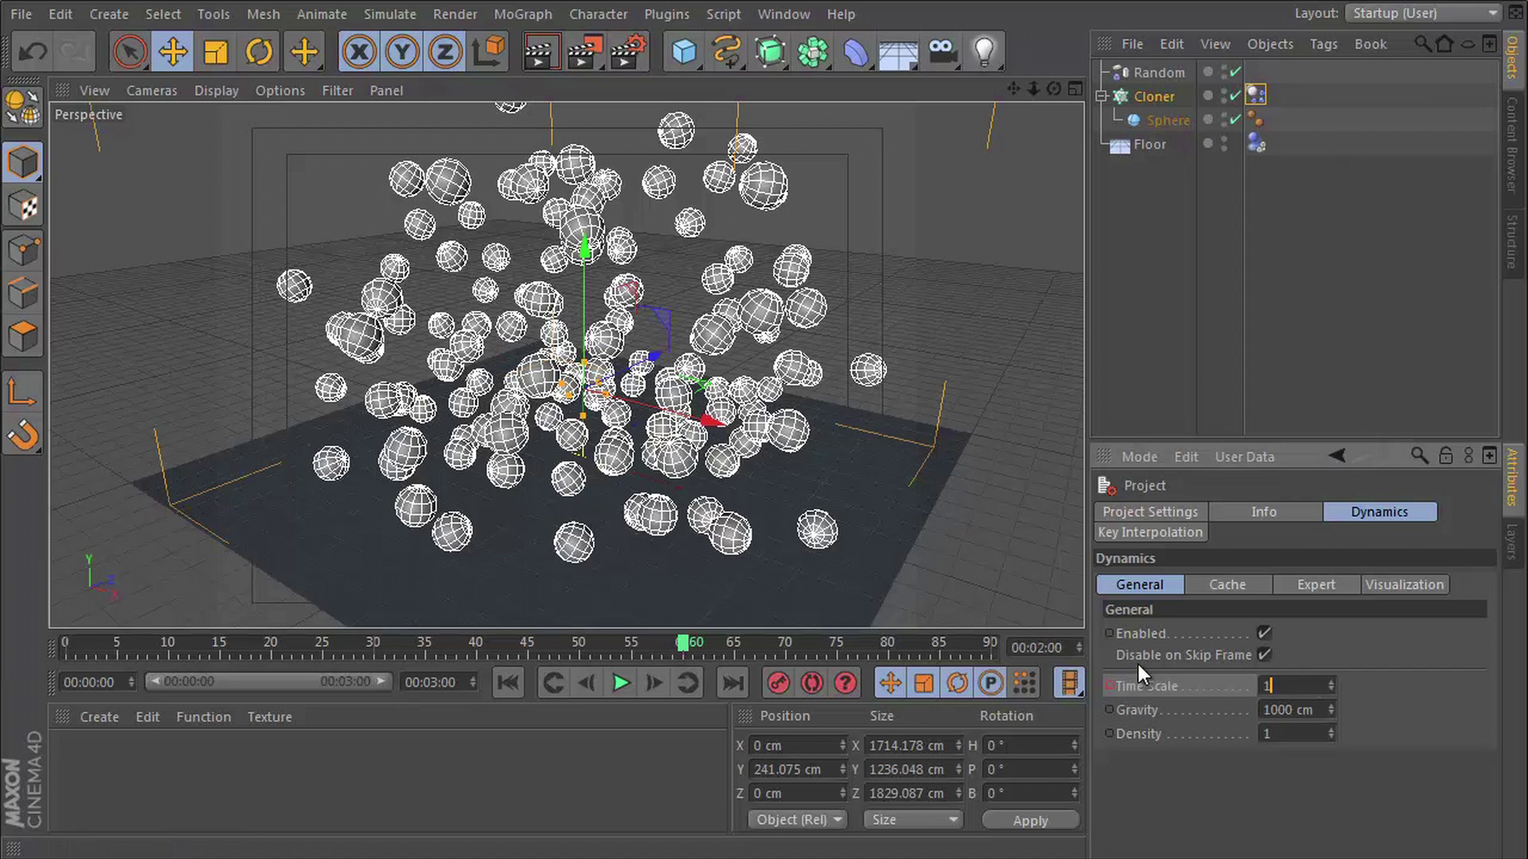
text(00)
key(Return)
ctrl+click(1108, 686)
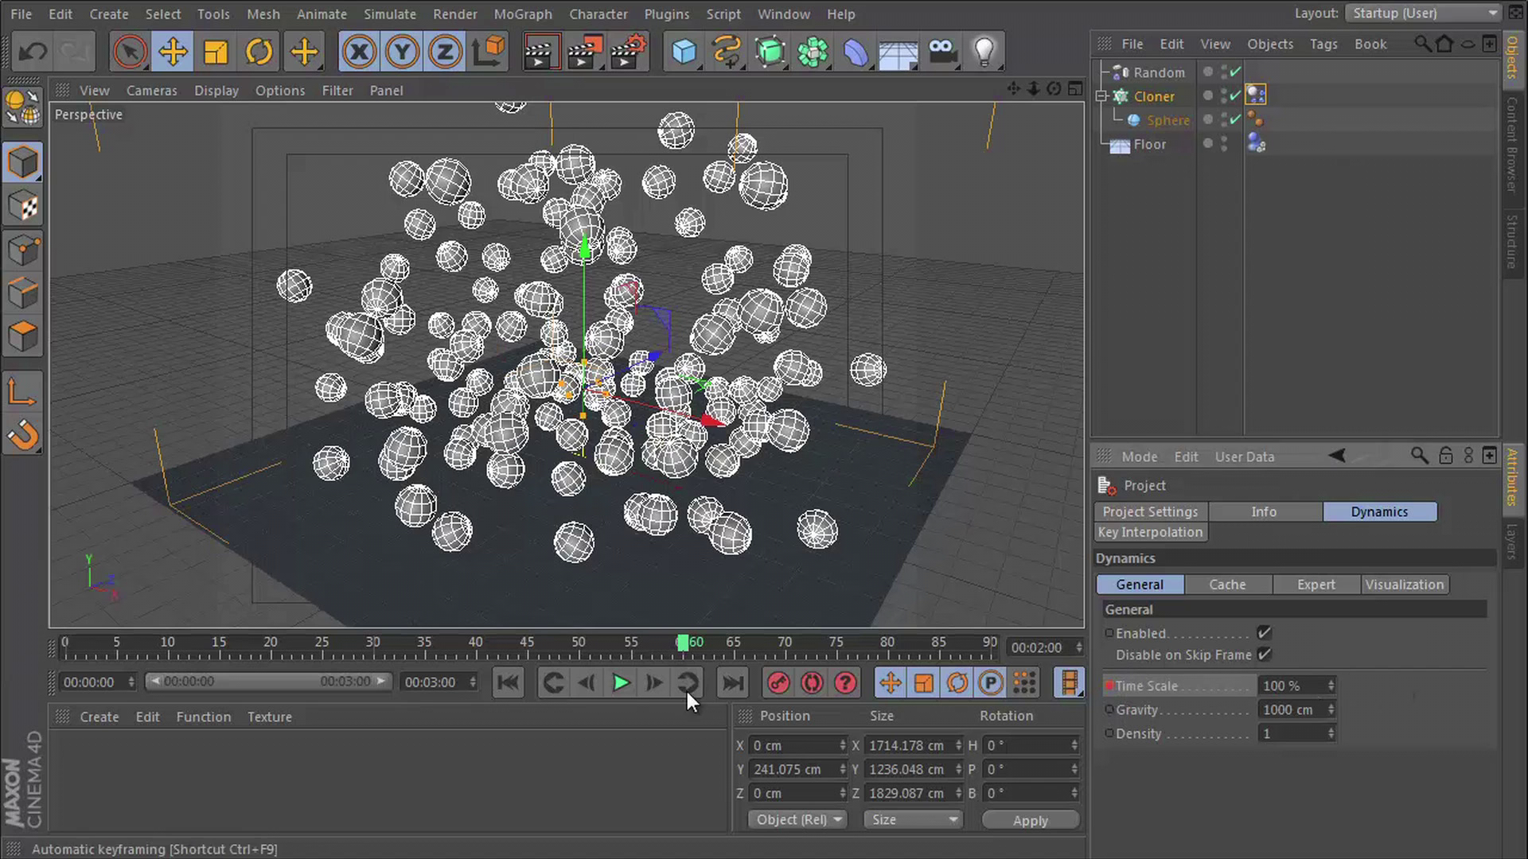
- Play the simulation from the start to review the animated Time Scale
click(510, 683)
click(619, 683)
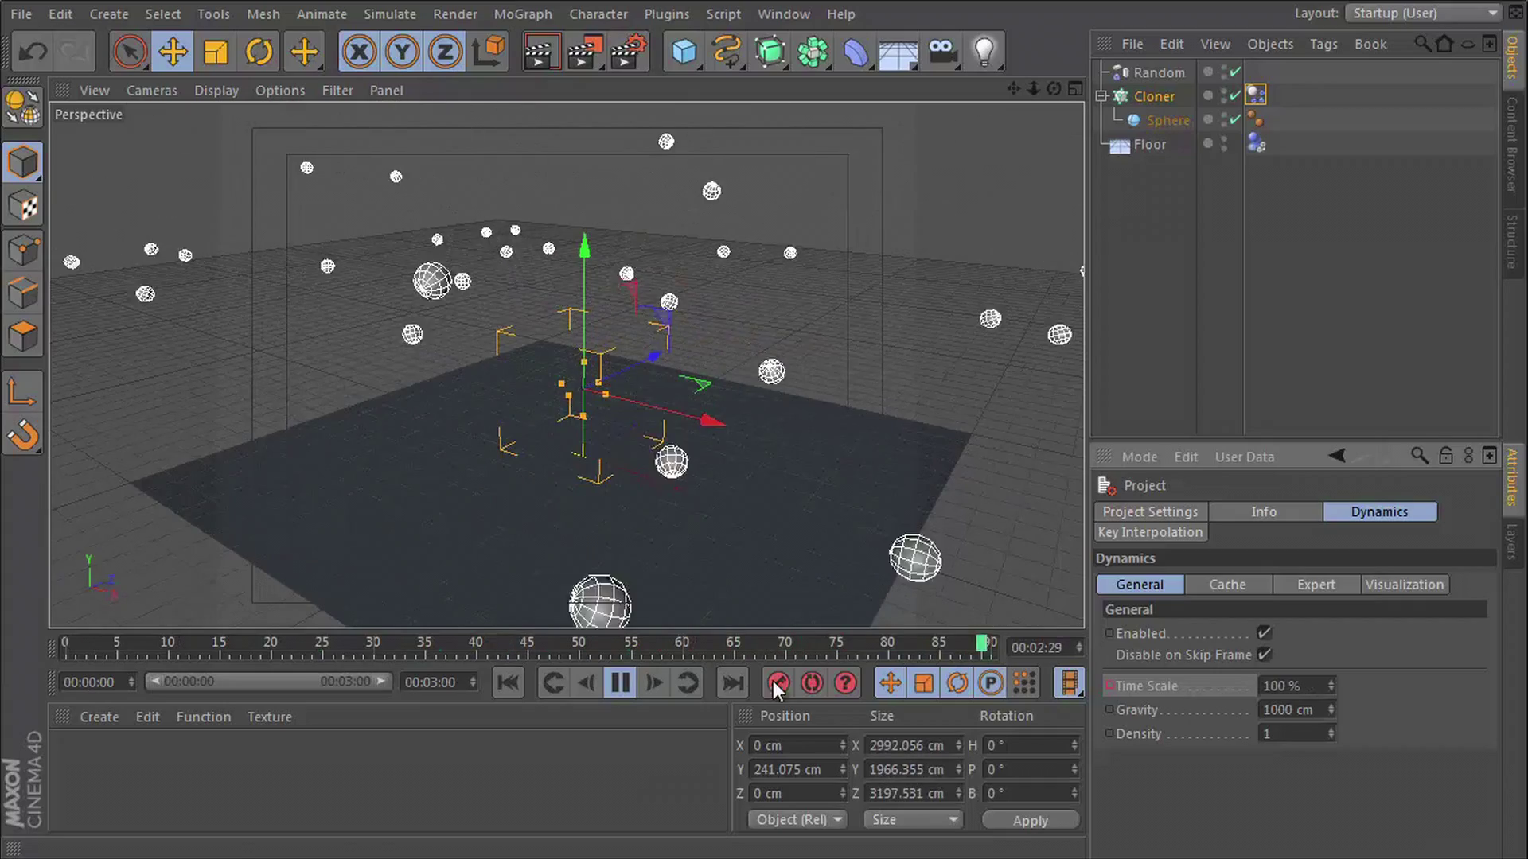
click(619, 683)
- Open the Timeline and set the value of the Time Scale key at 00:01:20 to 25%
click(775, 19)
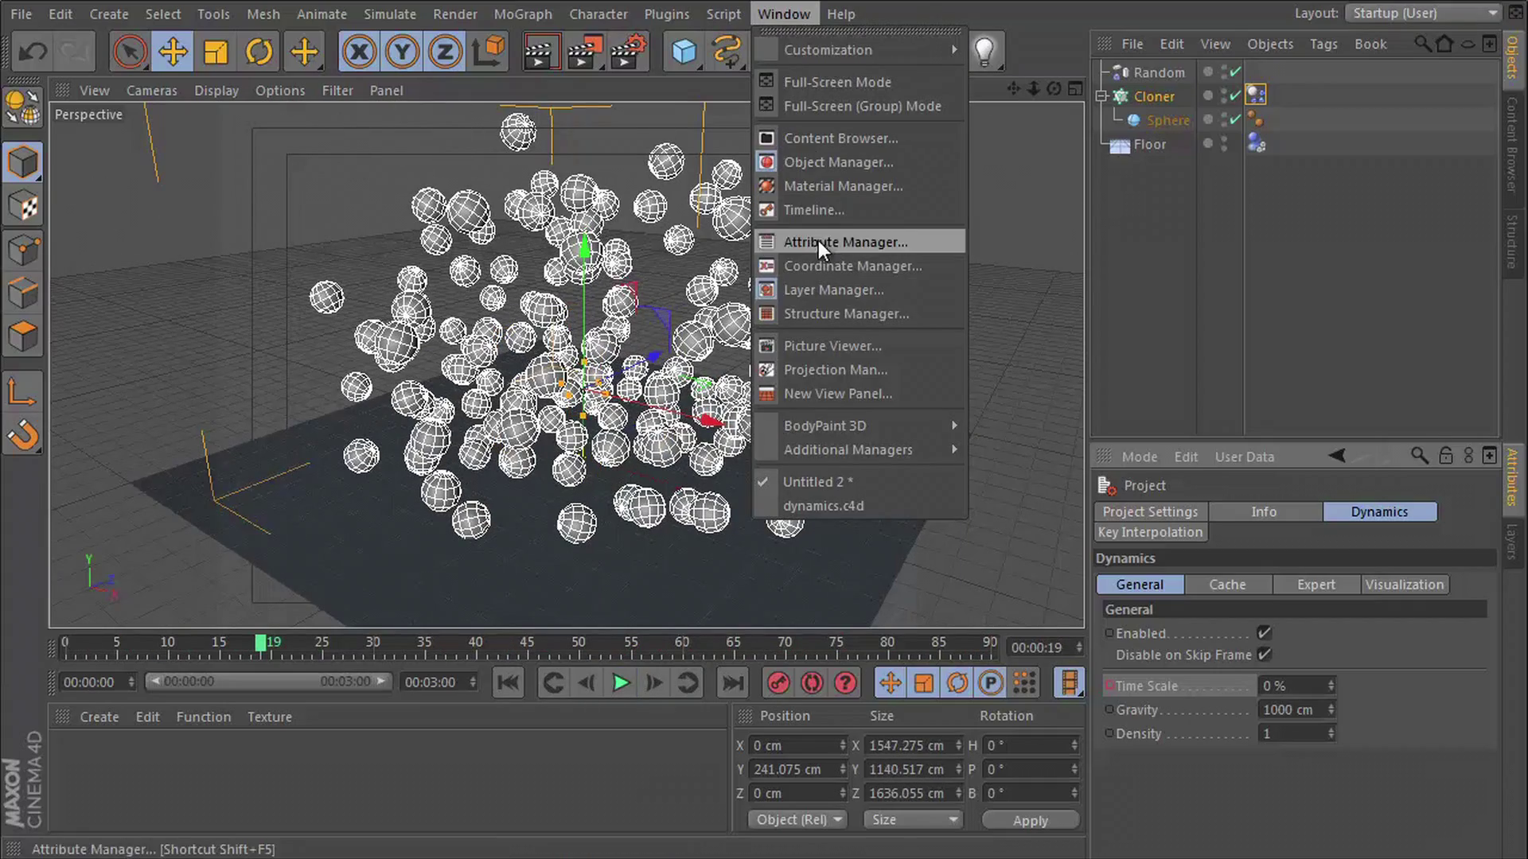
click(821, 212)
drag(632, 73, 710, 130)
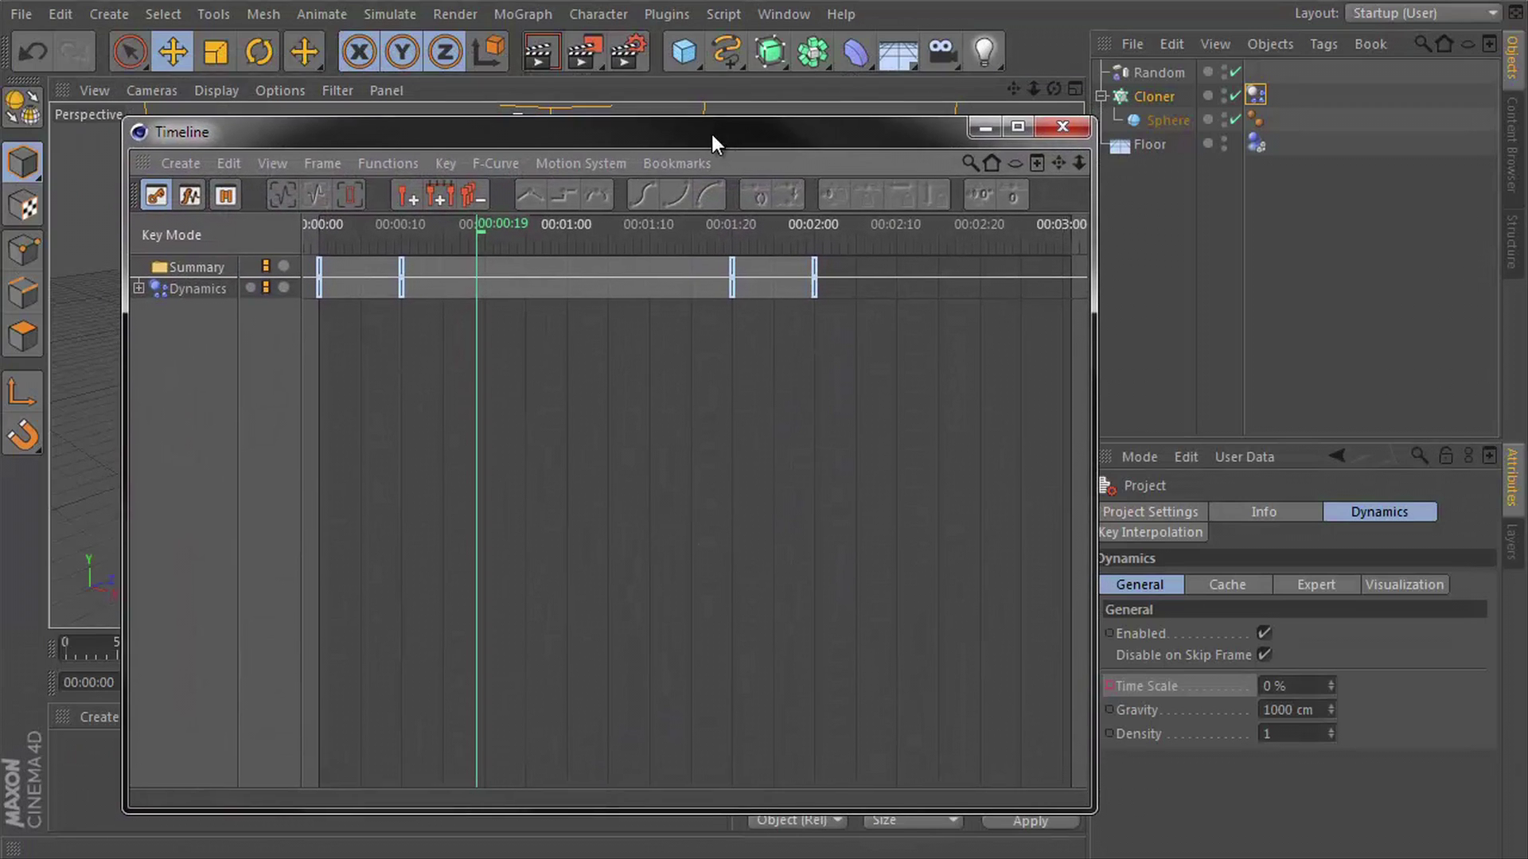
click(400, 271)
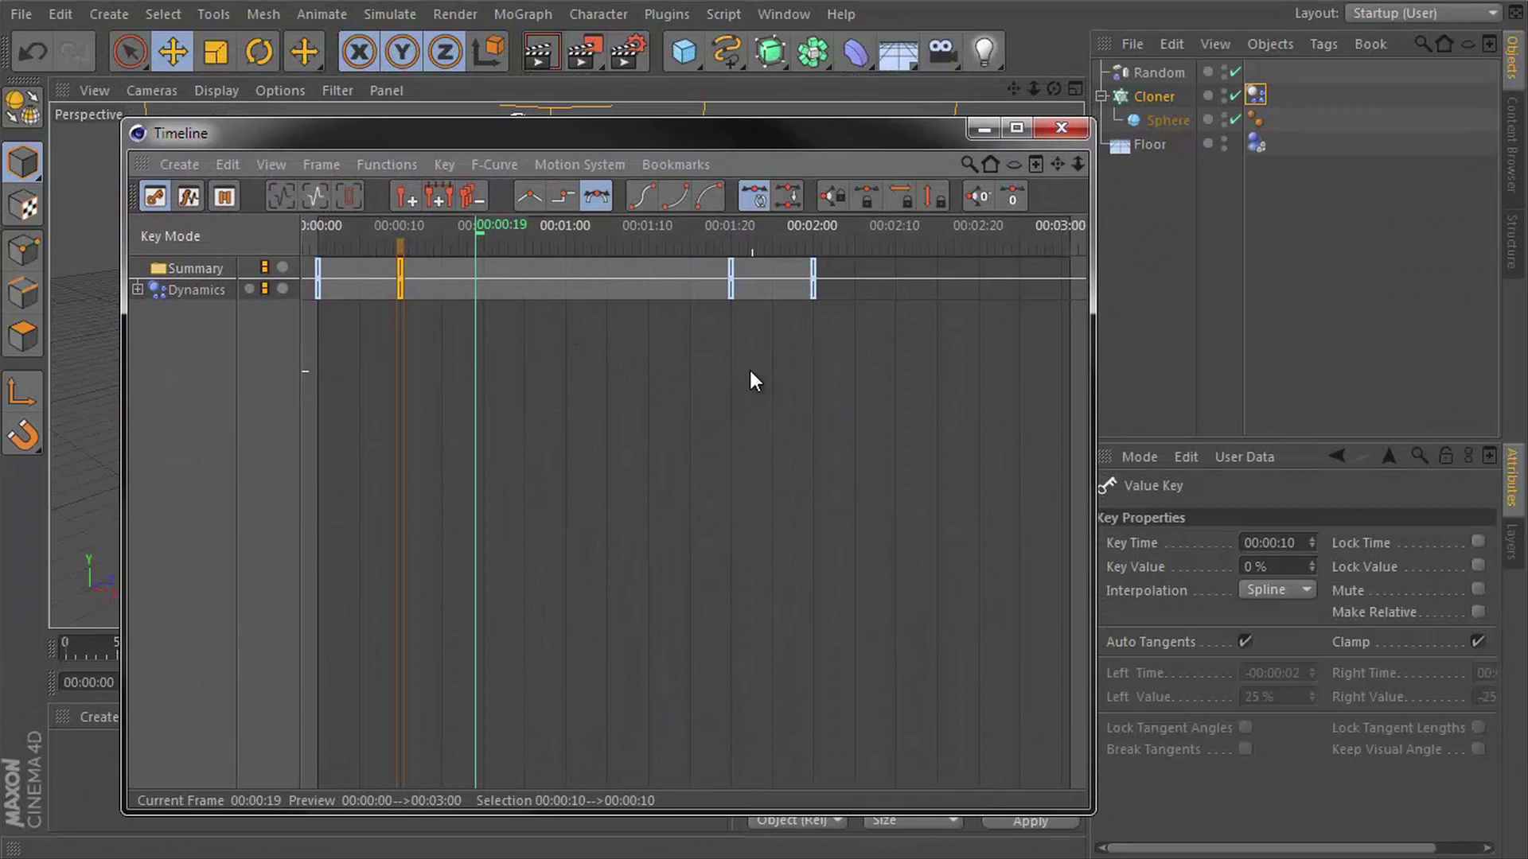
drag(740, 373, 405, 230)
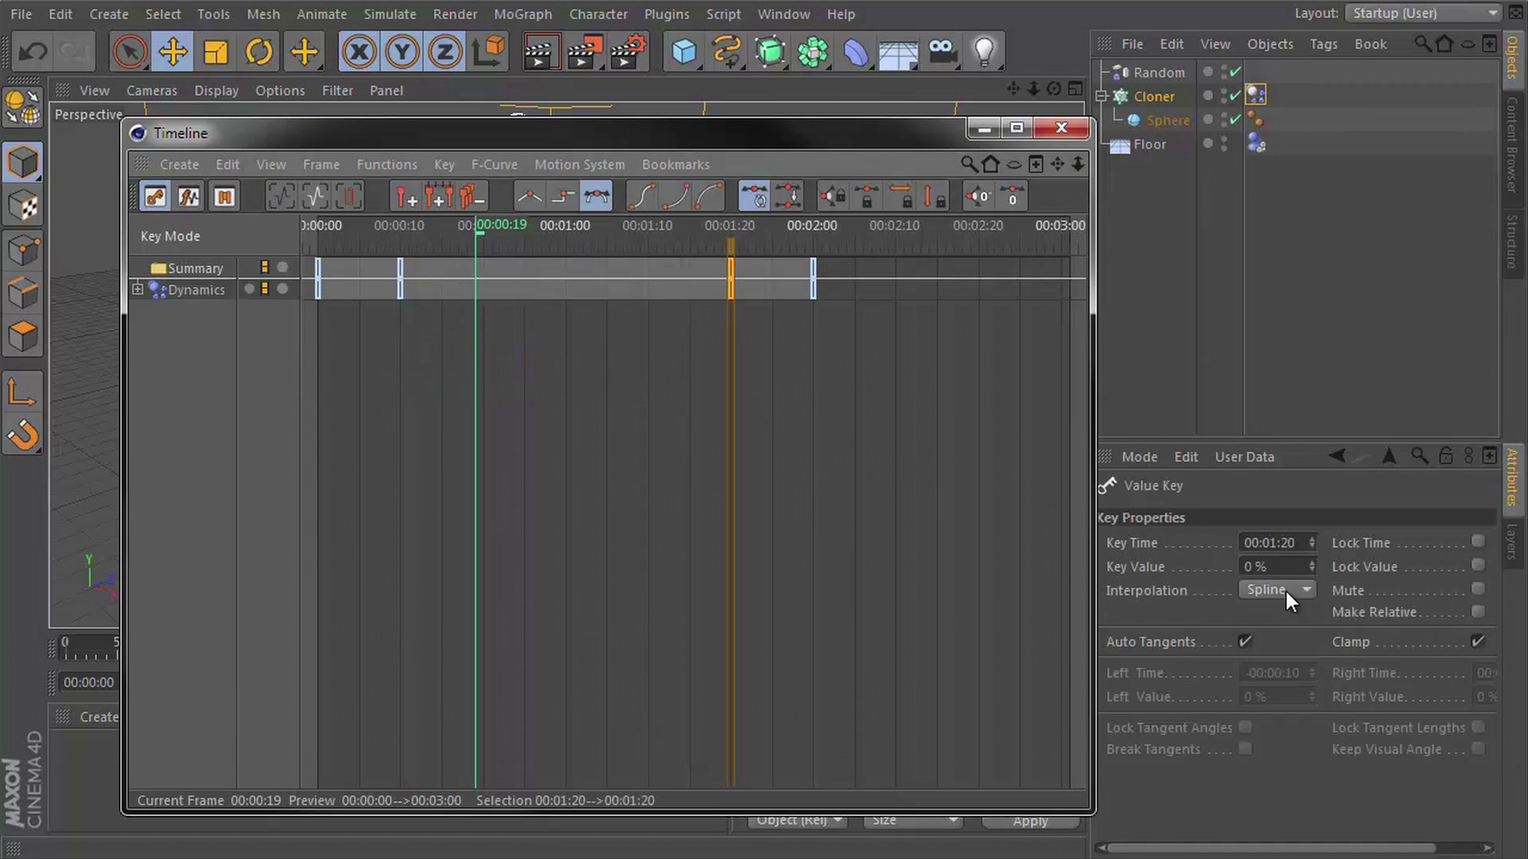
click(1255, 567)
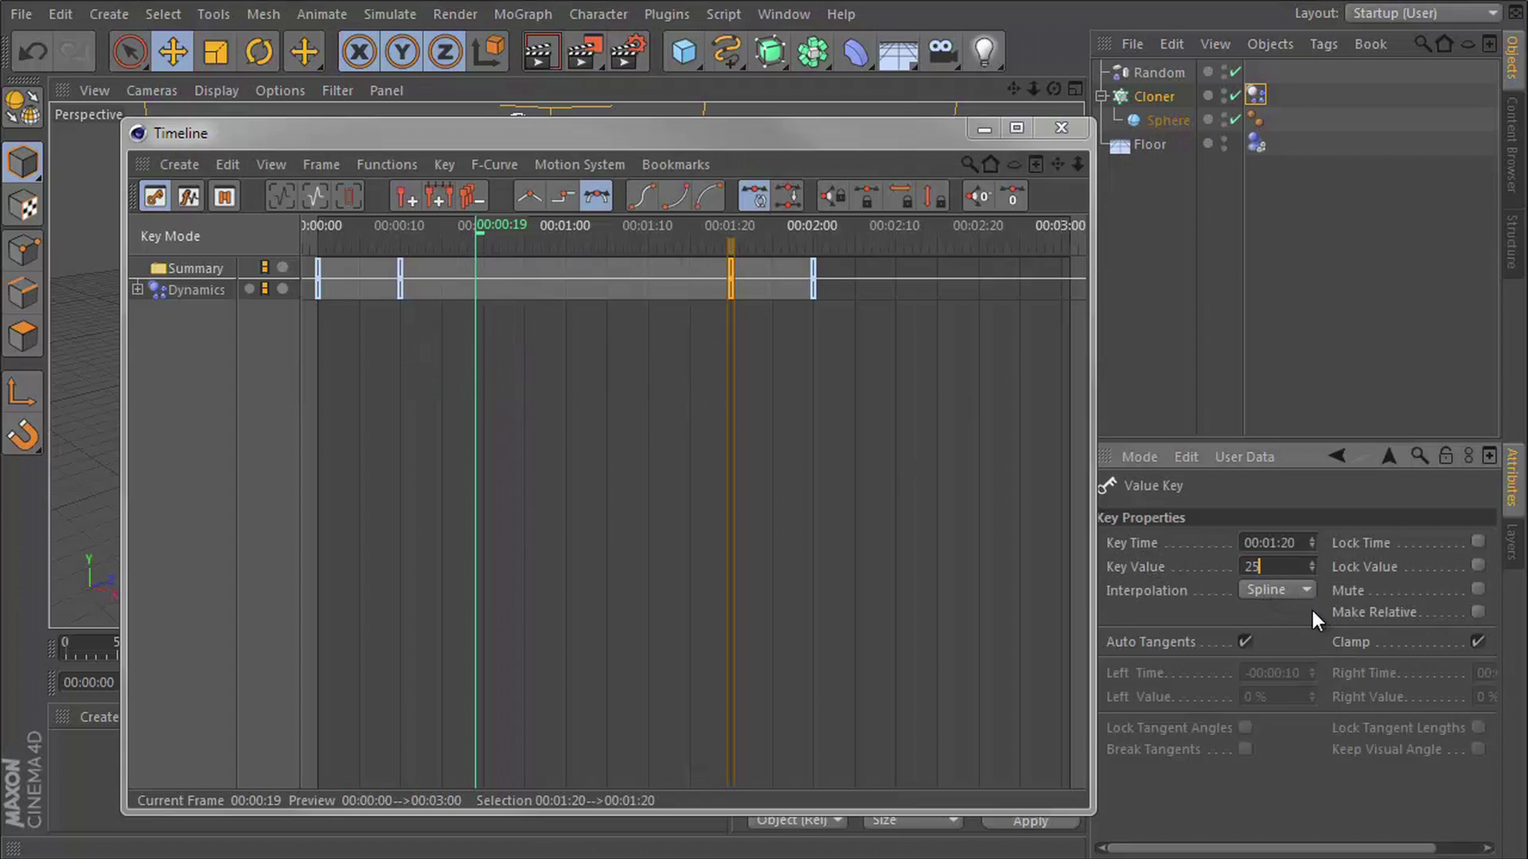
- Set the value of the Time Scale key at 00:00:10 to 25% and close the Timeline
drag(426, 351, 374, 247)
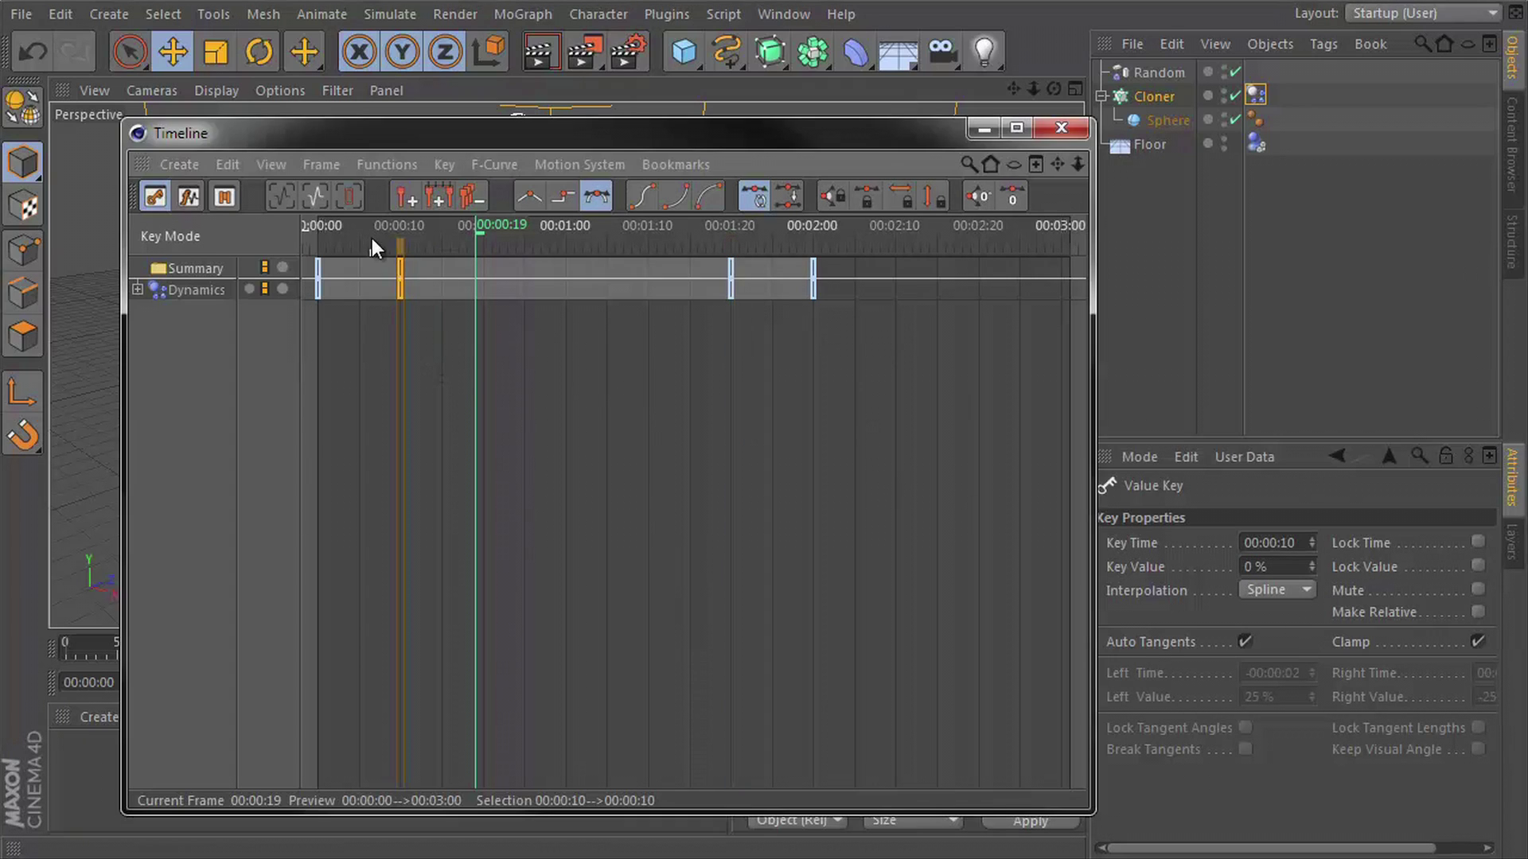
click(1266, 566)
text(25)
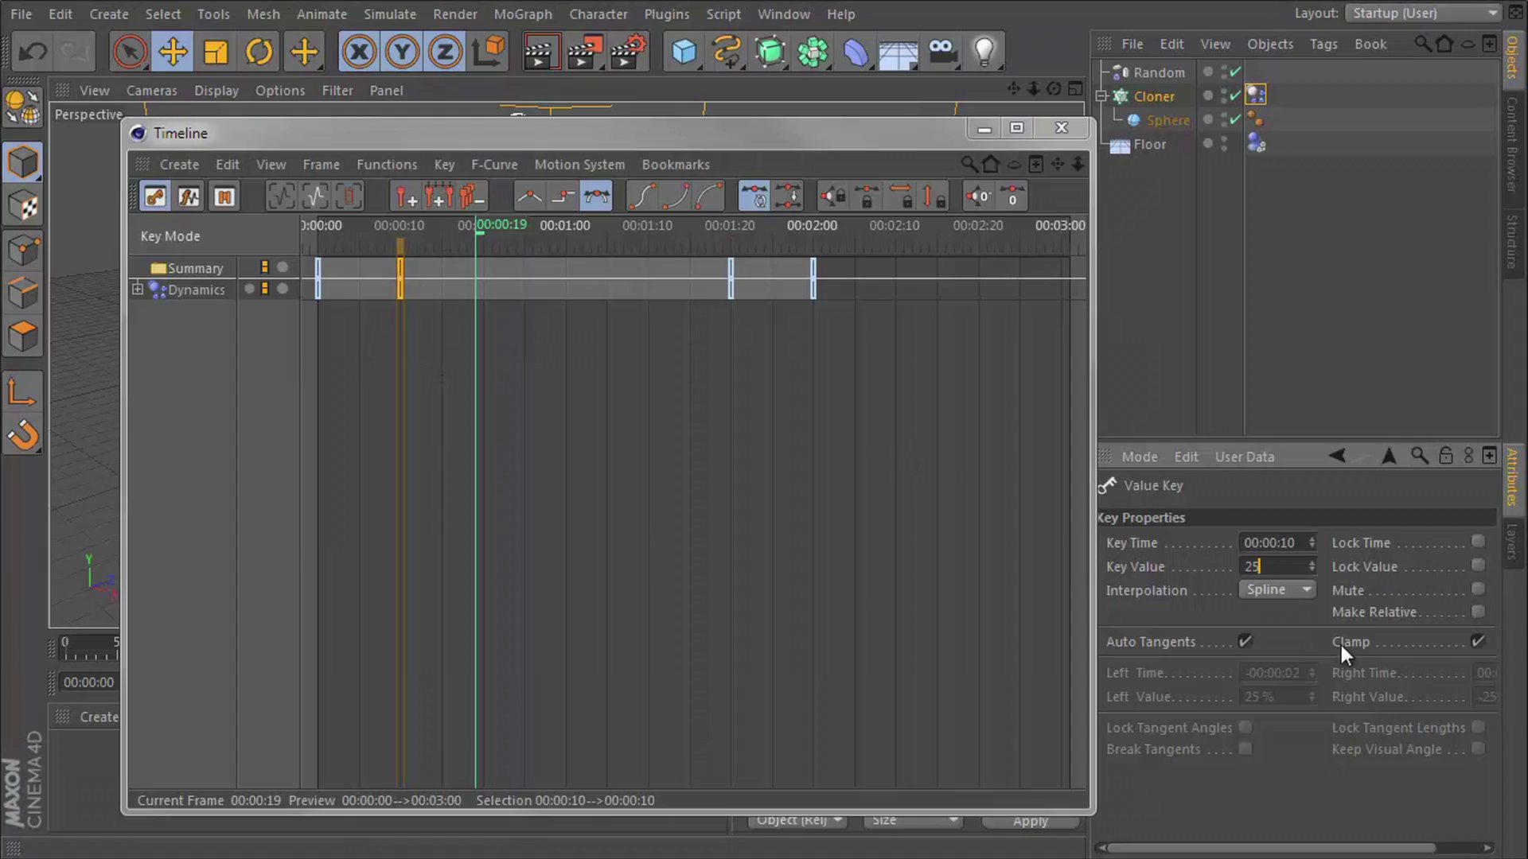
key(Return)
click(1082, 132)
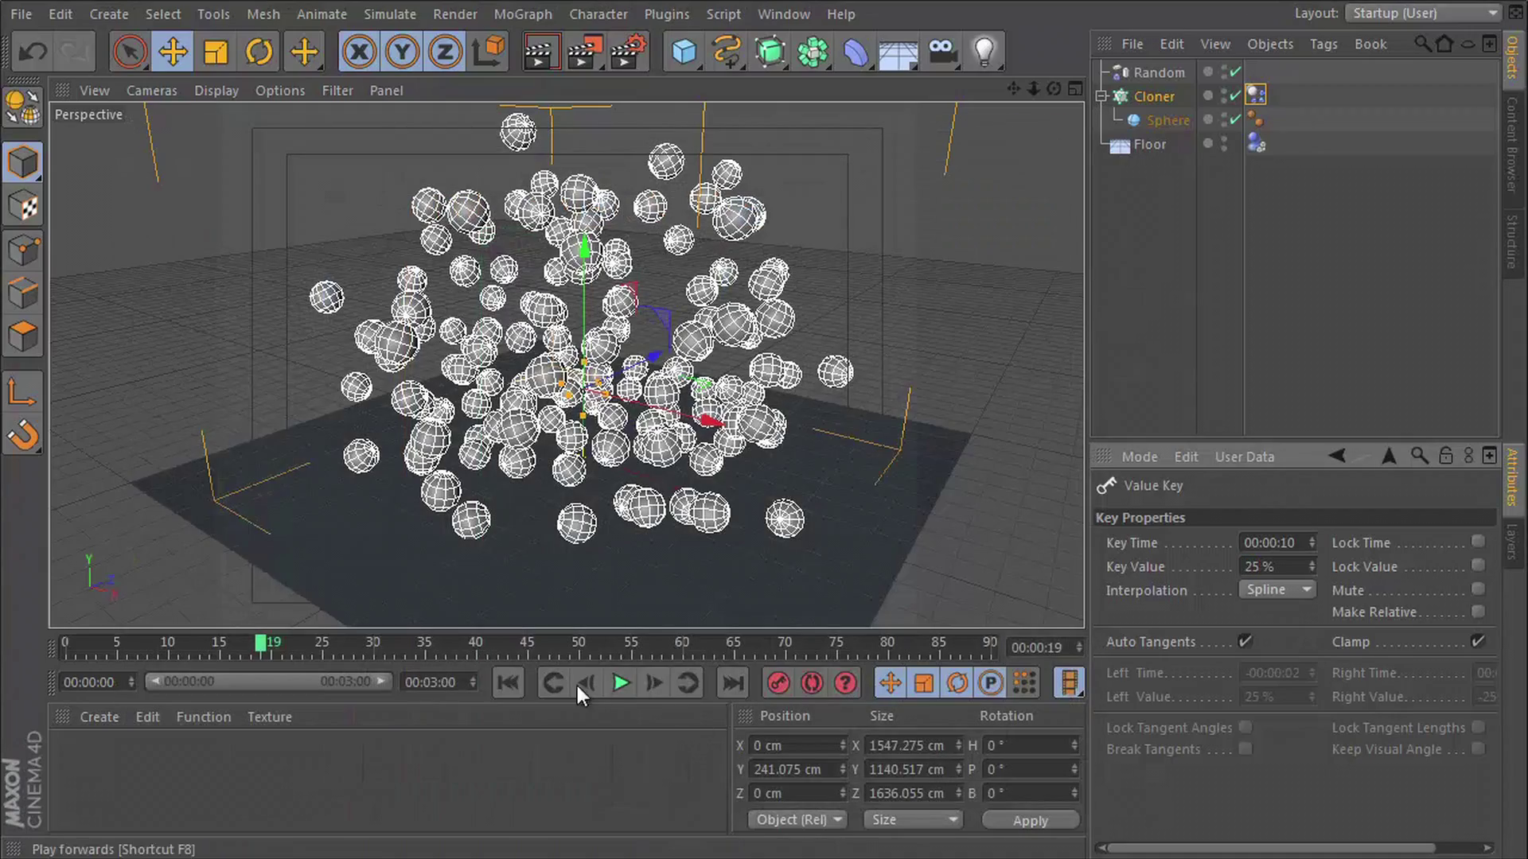
- Play the simulation from the start to check the burst with the 25% Time Scale keys, and stop playback
click(517, 682)
click(619, 686)
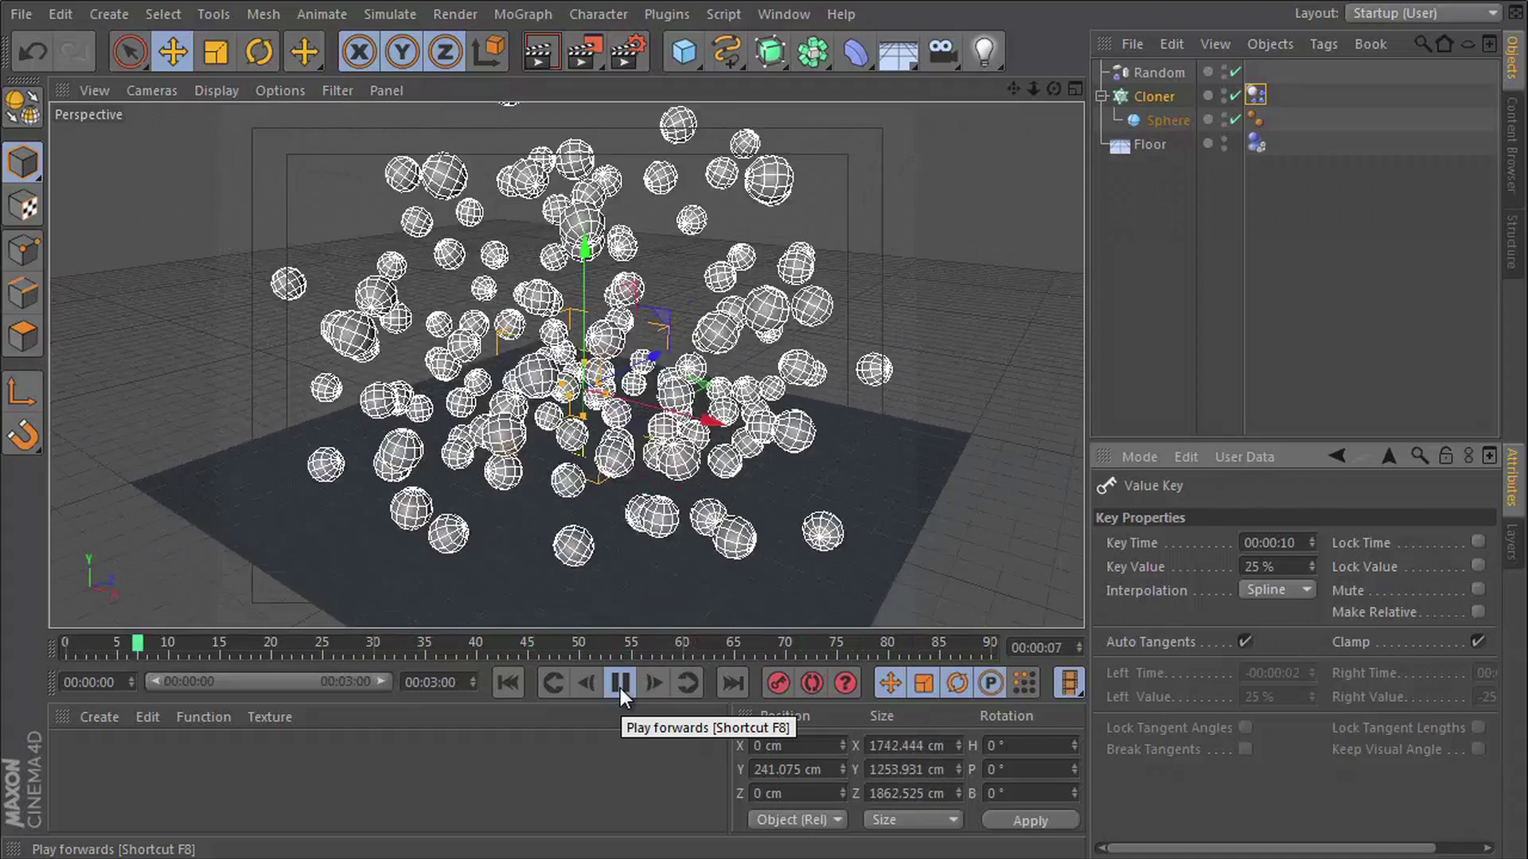
click(619, 686)
- Open the Timeline, lower the value of the Time Scale keys at 00:00:10 and 00:01:20 together, and close the Timeline
click(784, 13)
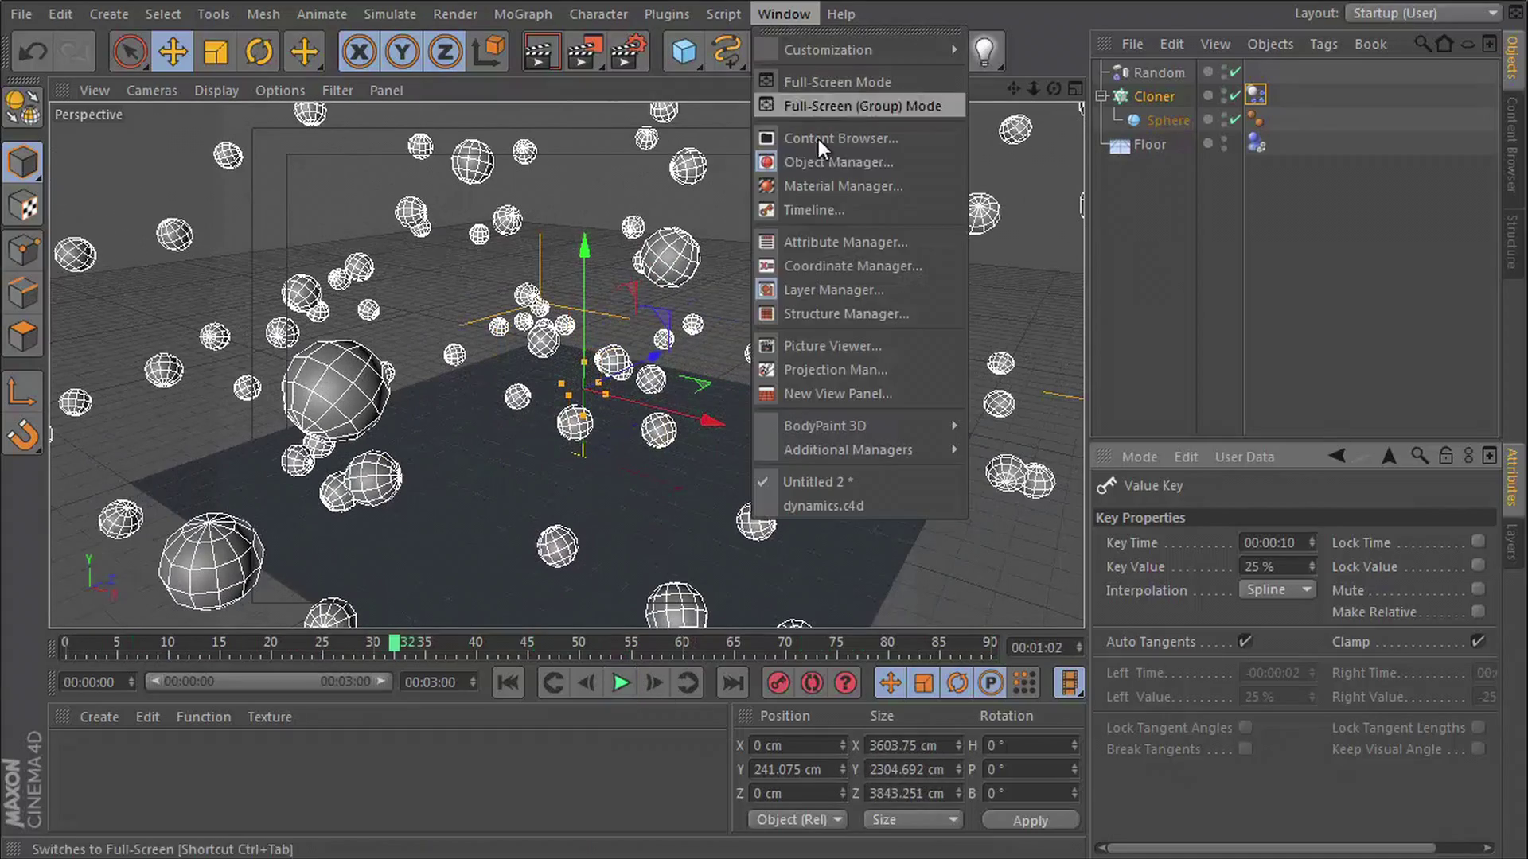
click(813, 210)
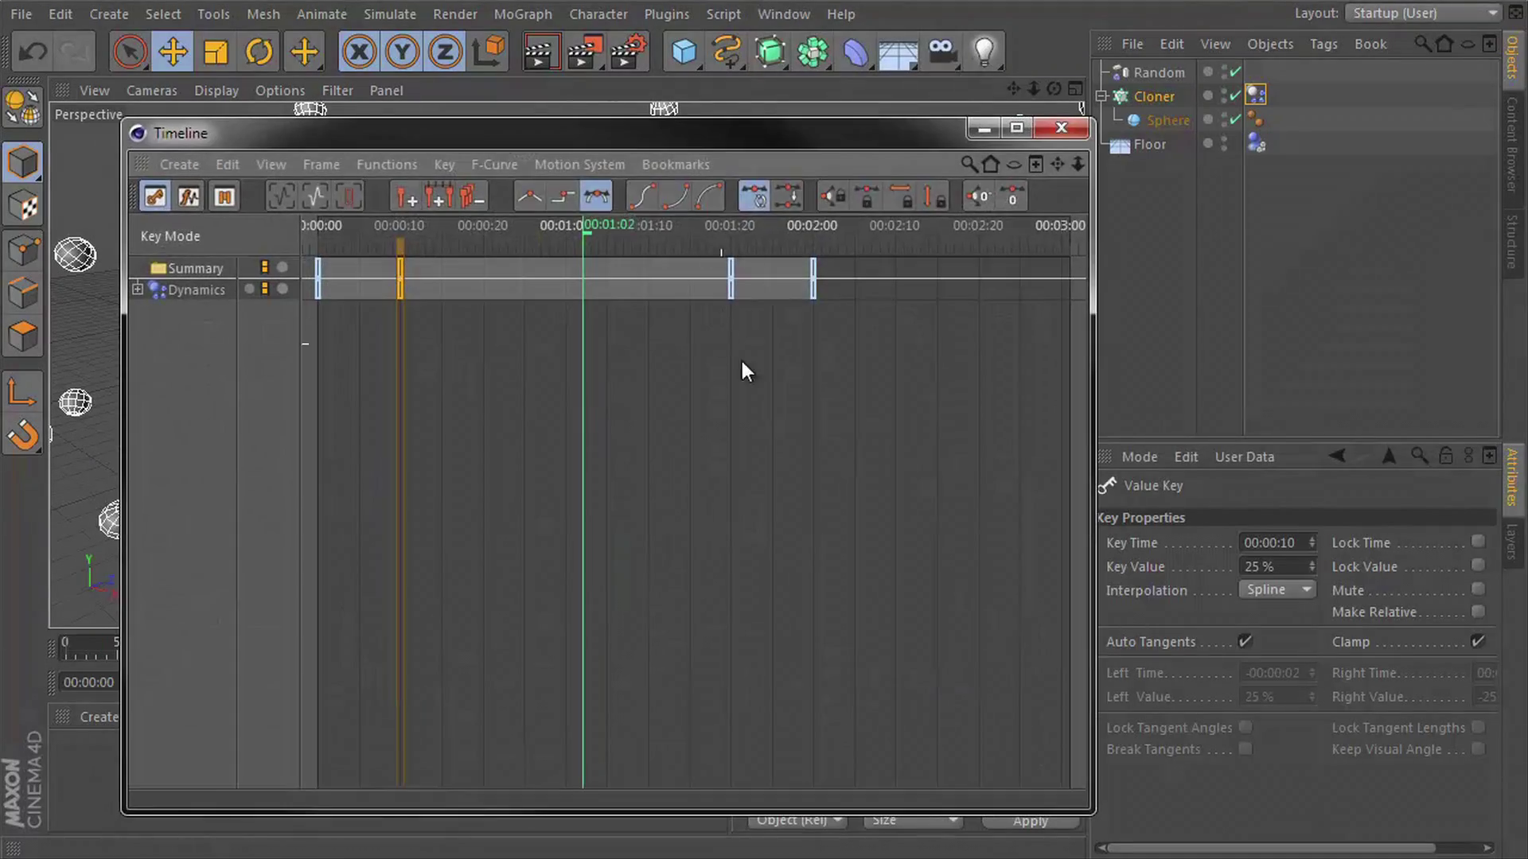
drag(390, 234, 398, 253)
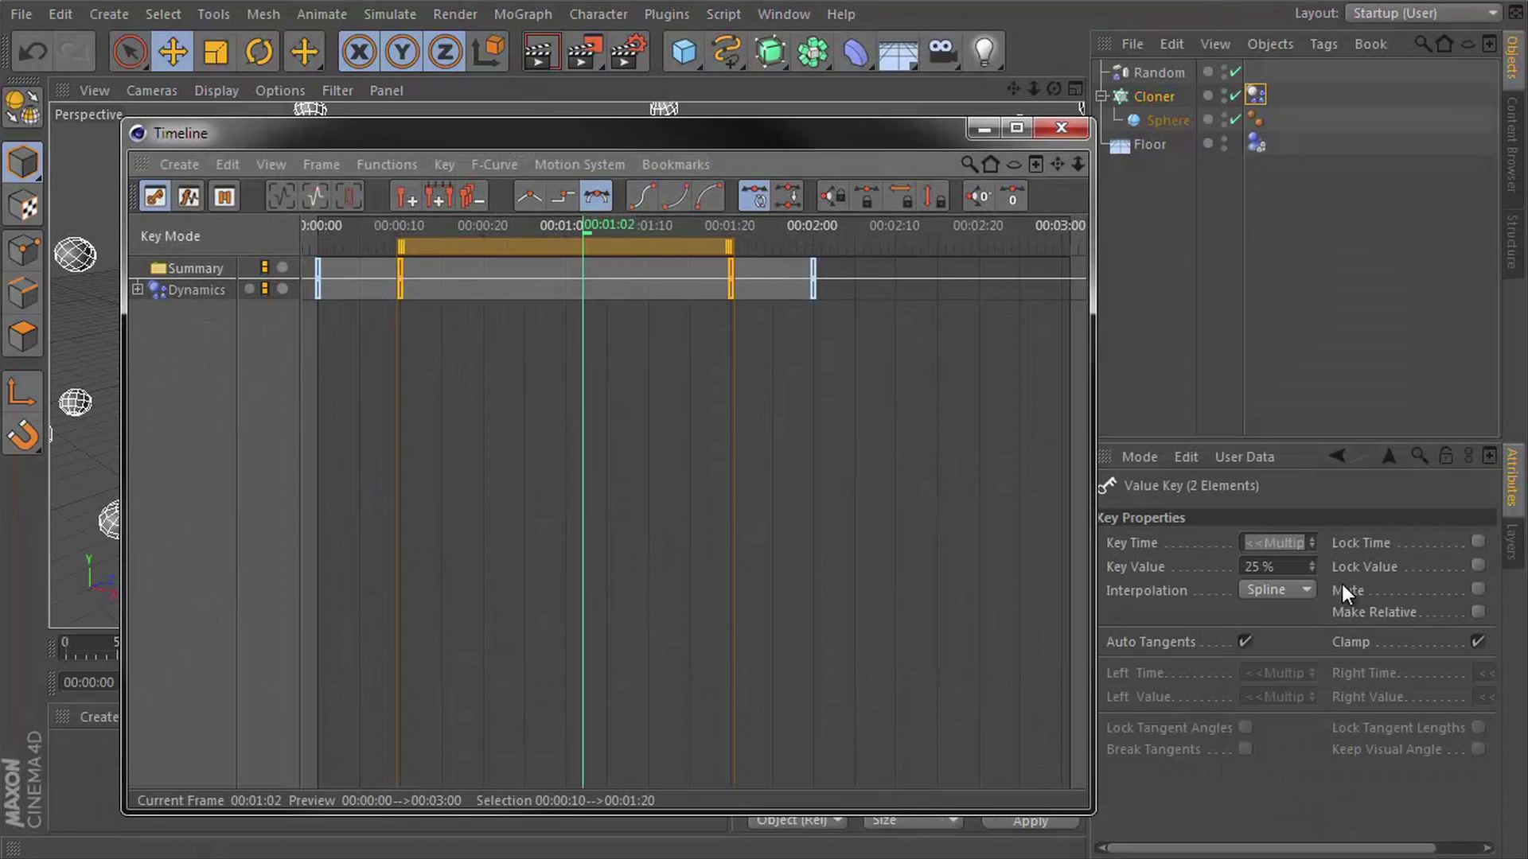
click(742, 431)
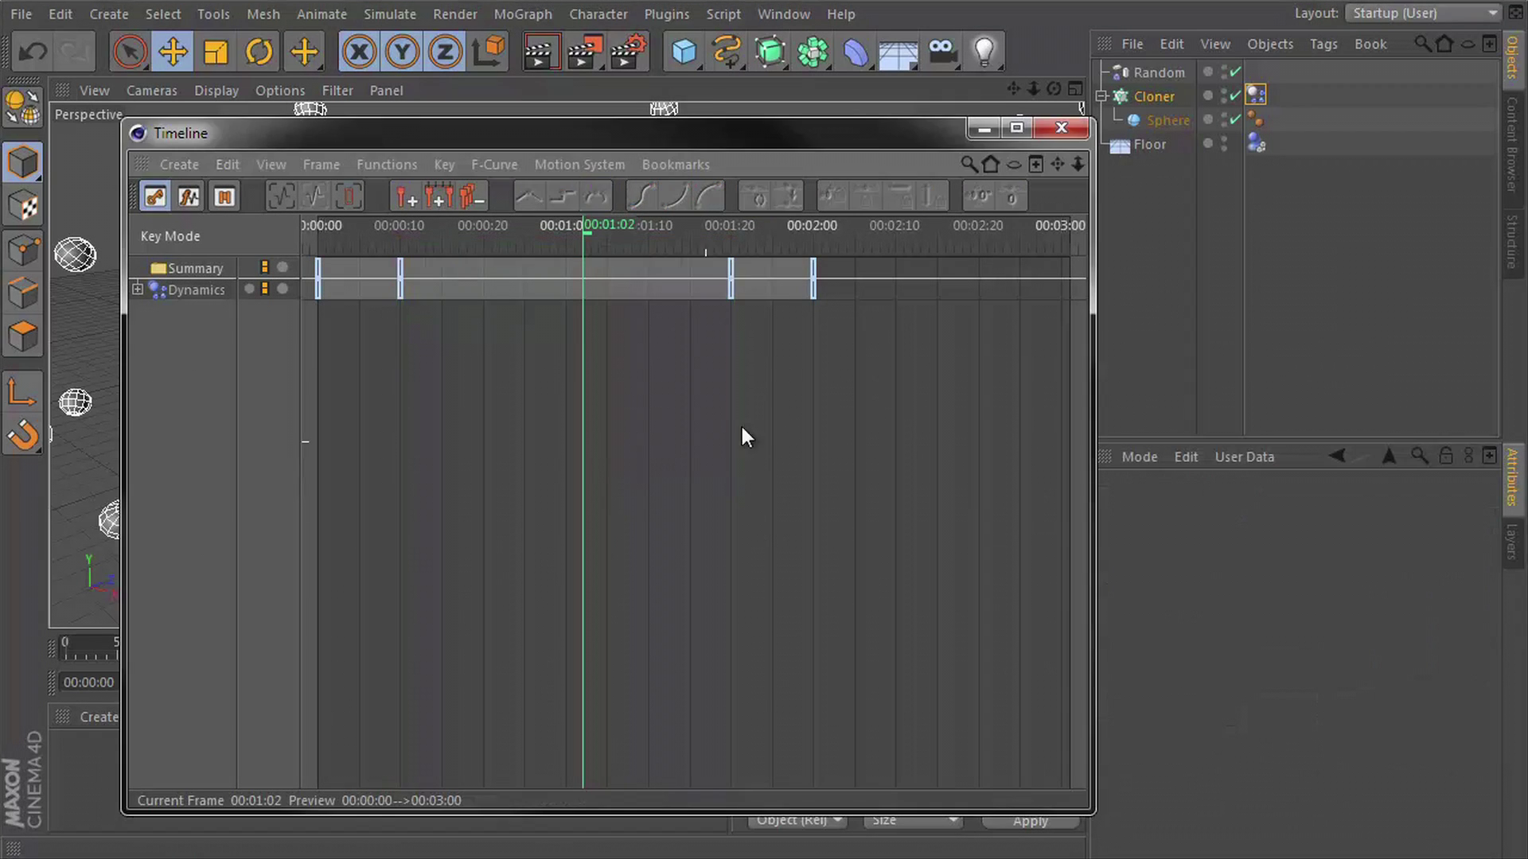
click(1060, 130)
- Replay the simulation from the first frame to review the burst with the lowered Time Scale keys
click(509, 684)
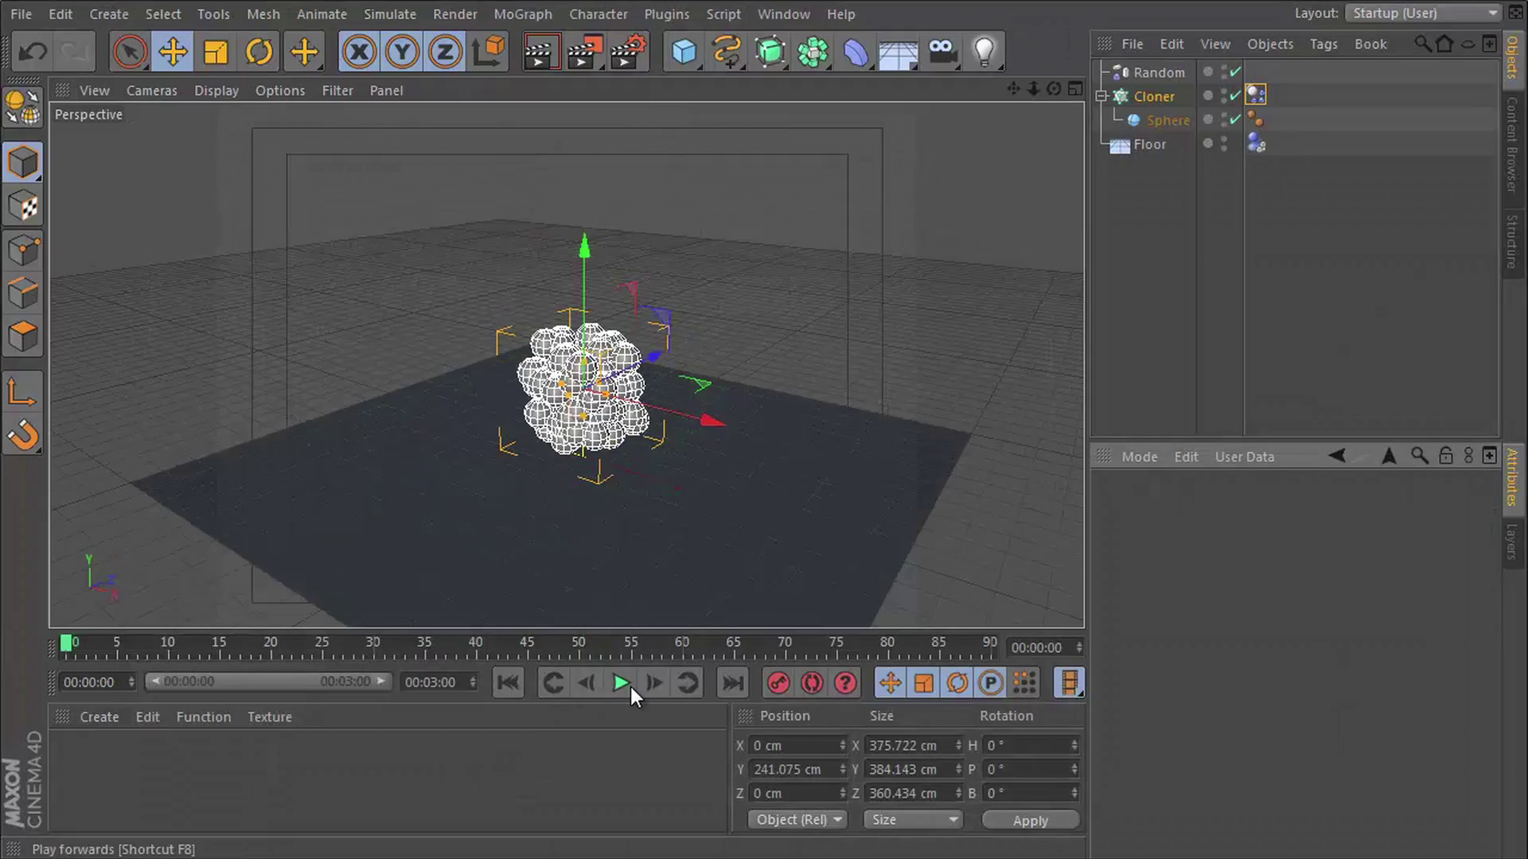
click(624, 684)
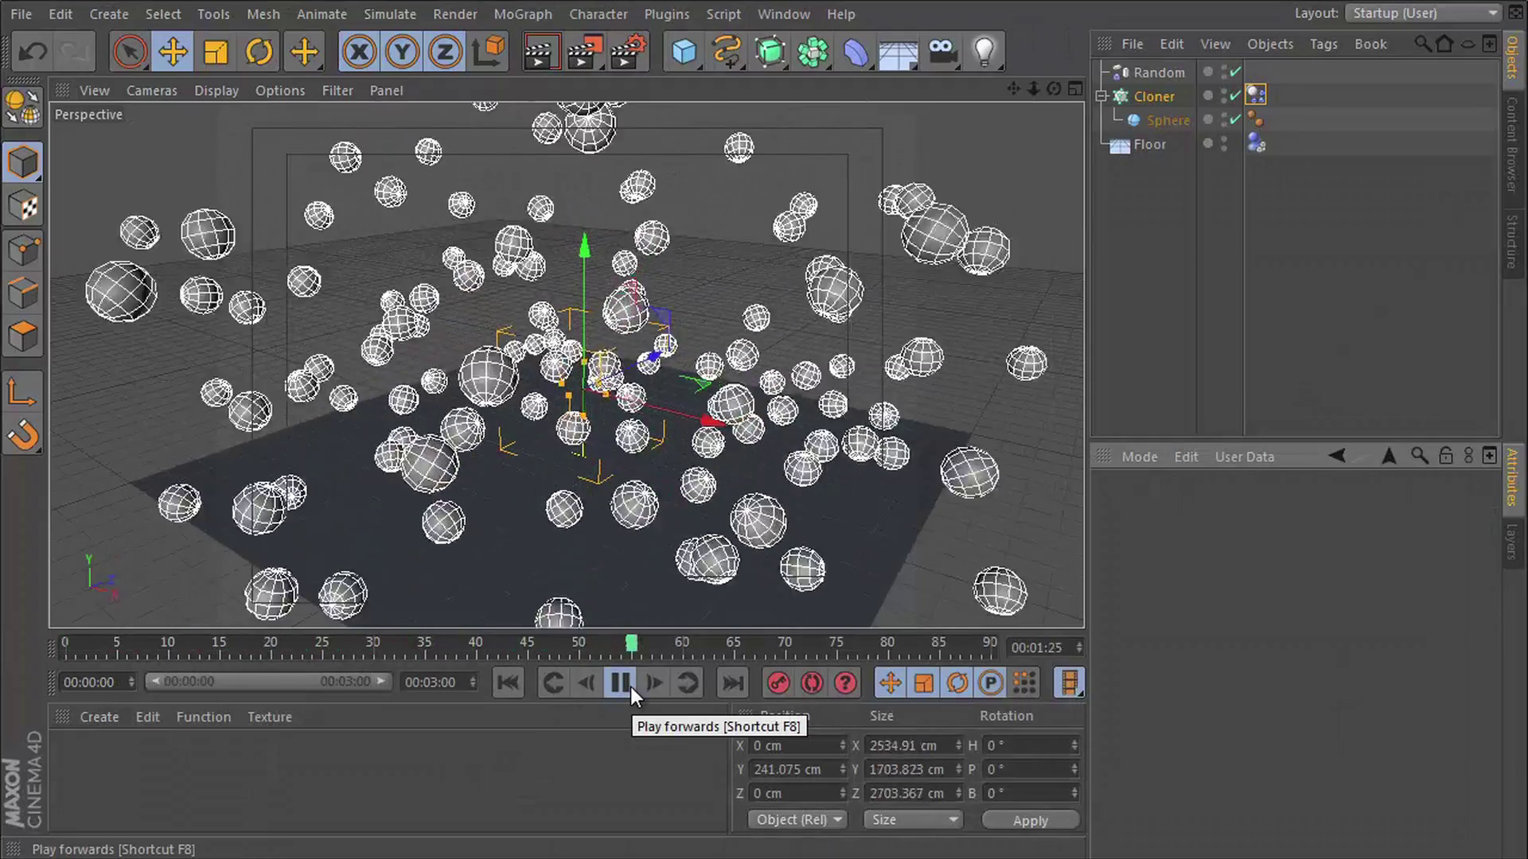